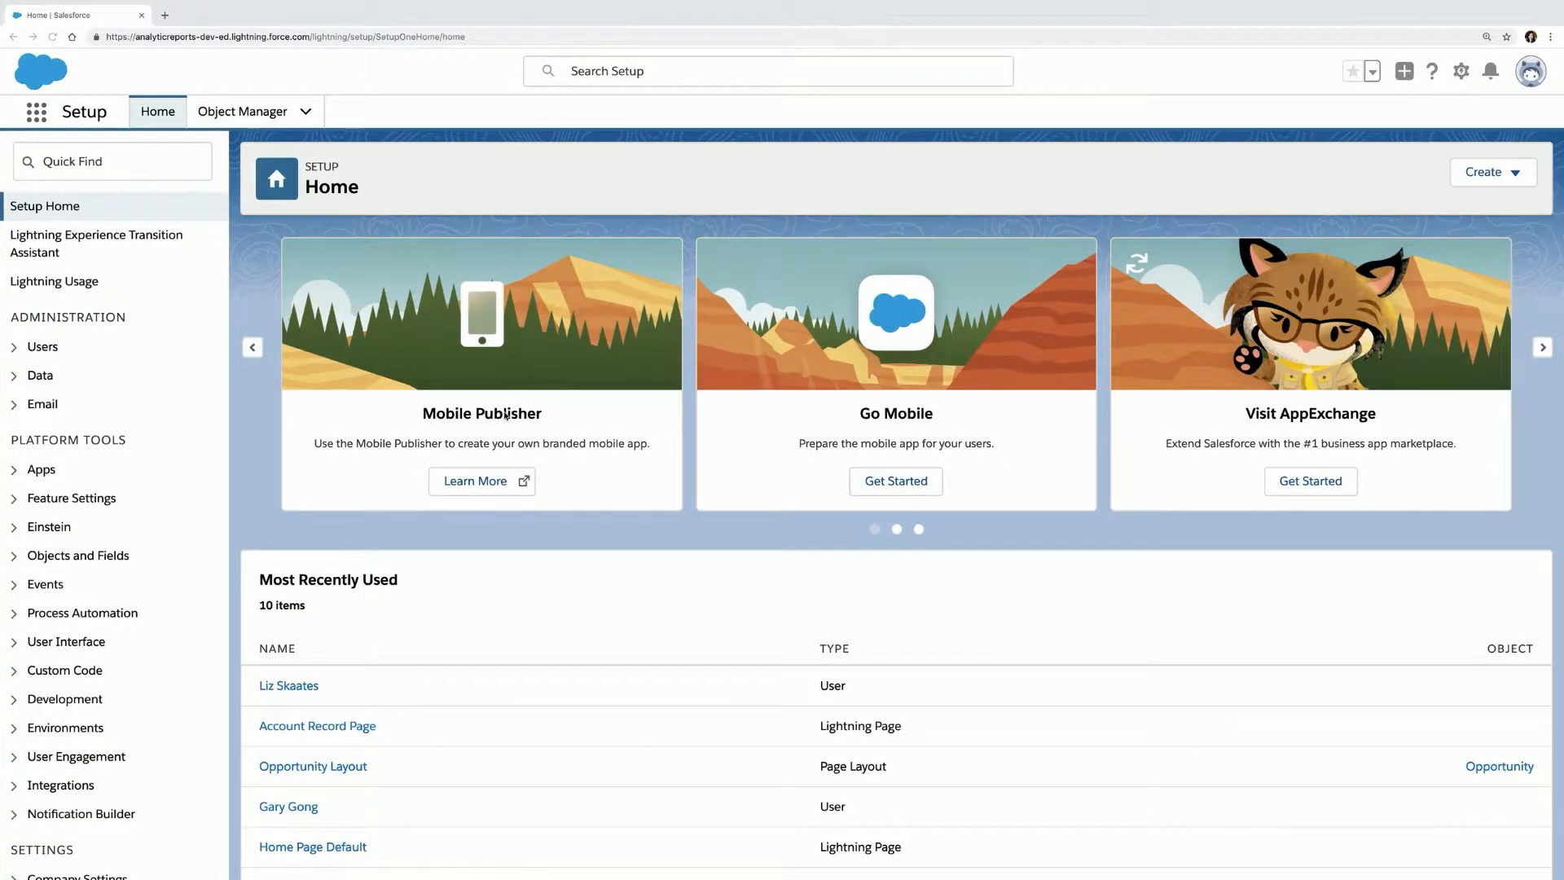
- Find the Historical Trending settings in Setup and show the trending configuration for the Opportunity object
left_click(110, 166)
type("historical")
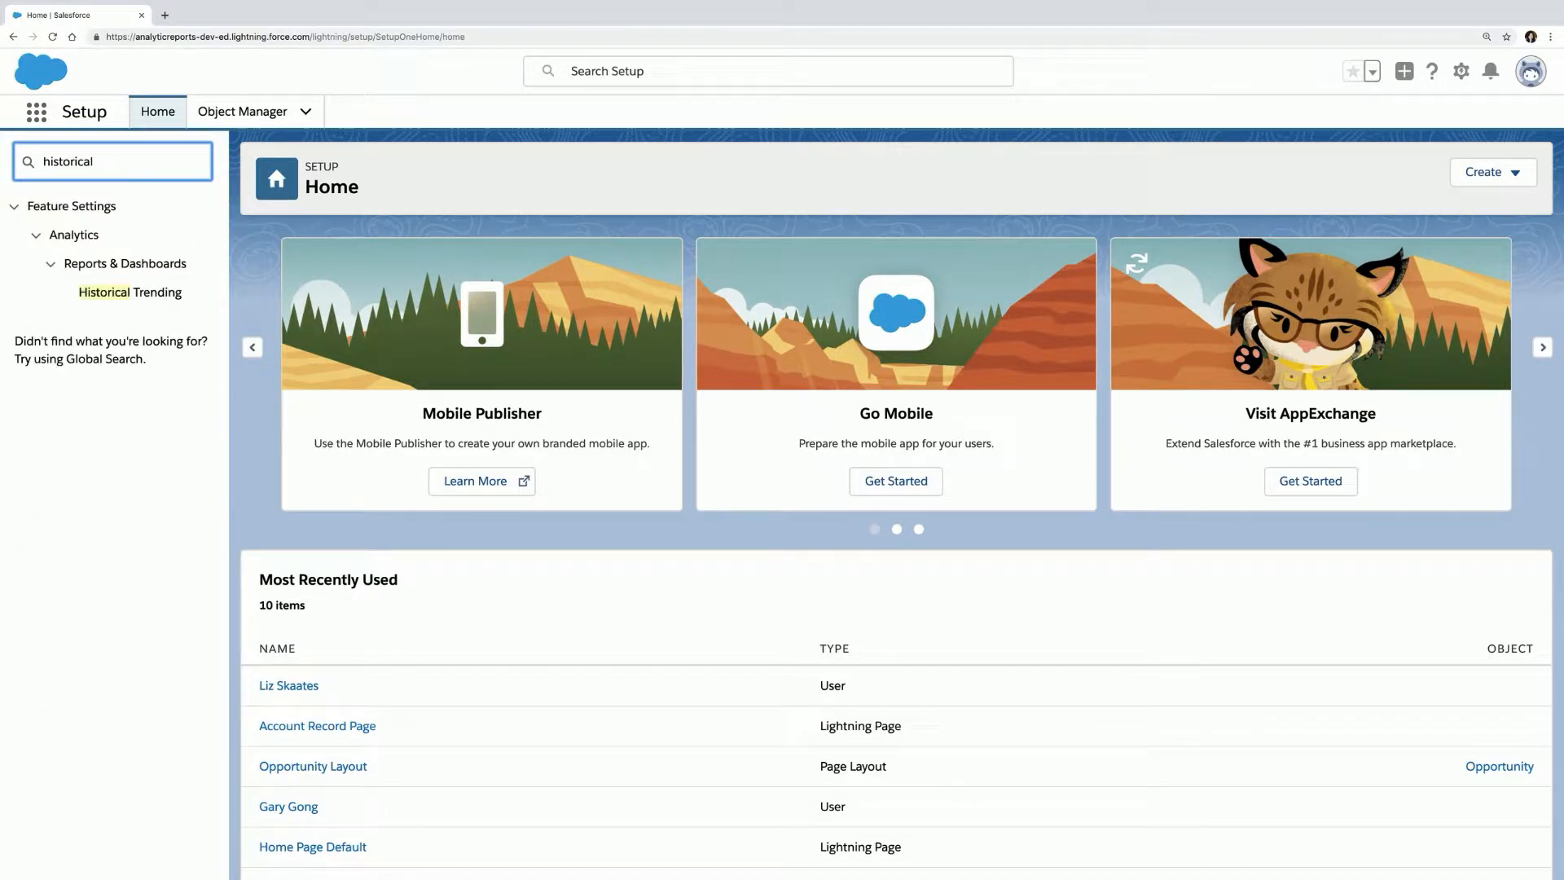
left_click(127, 294)
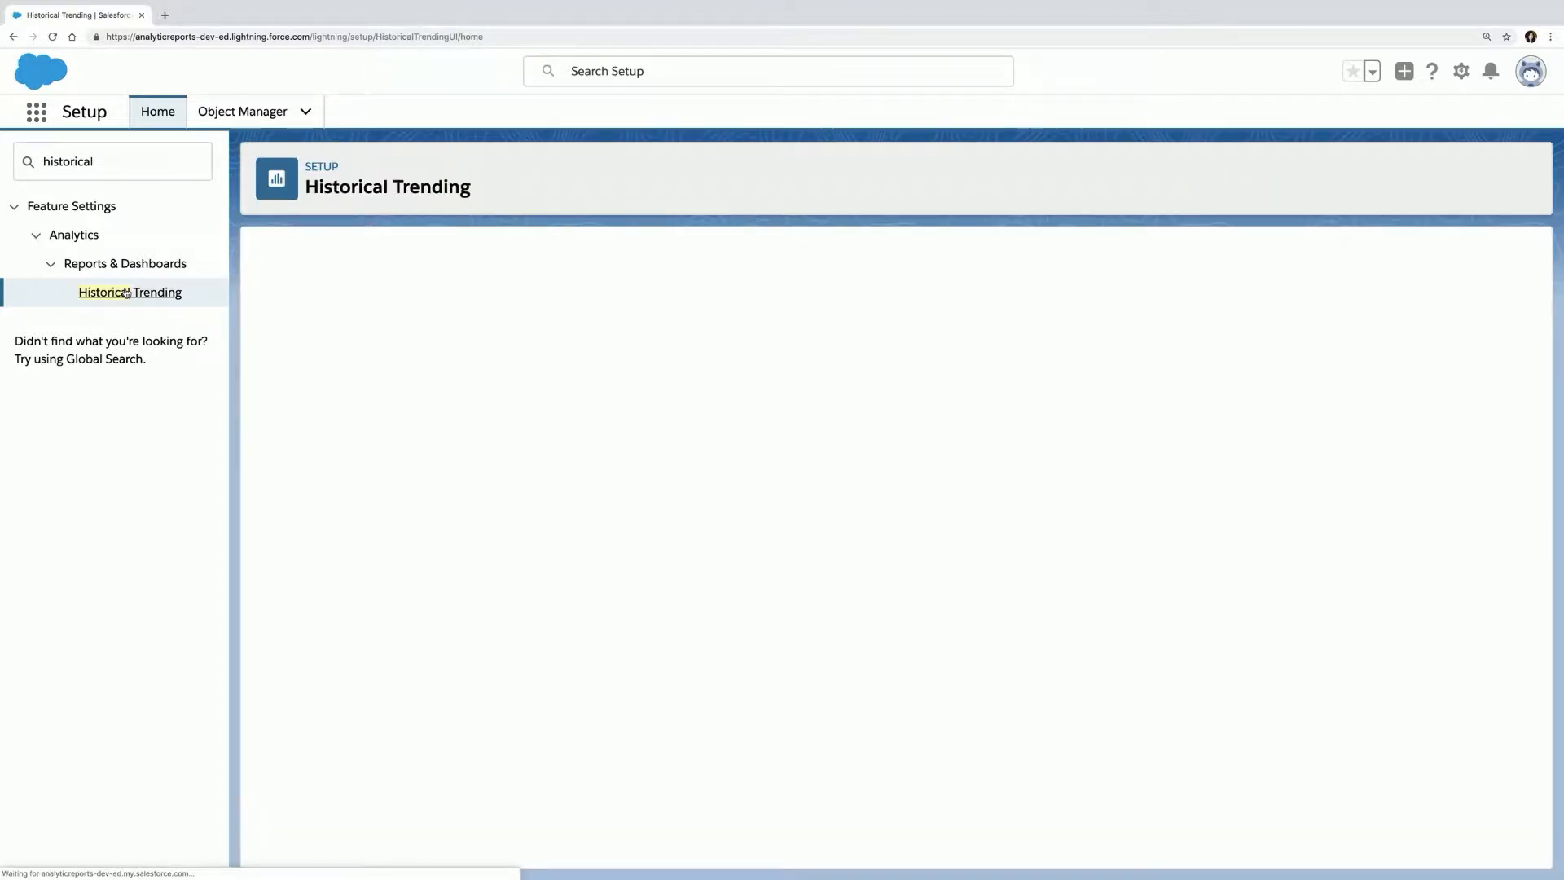
left_click(273, 319)
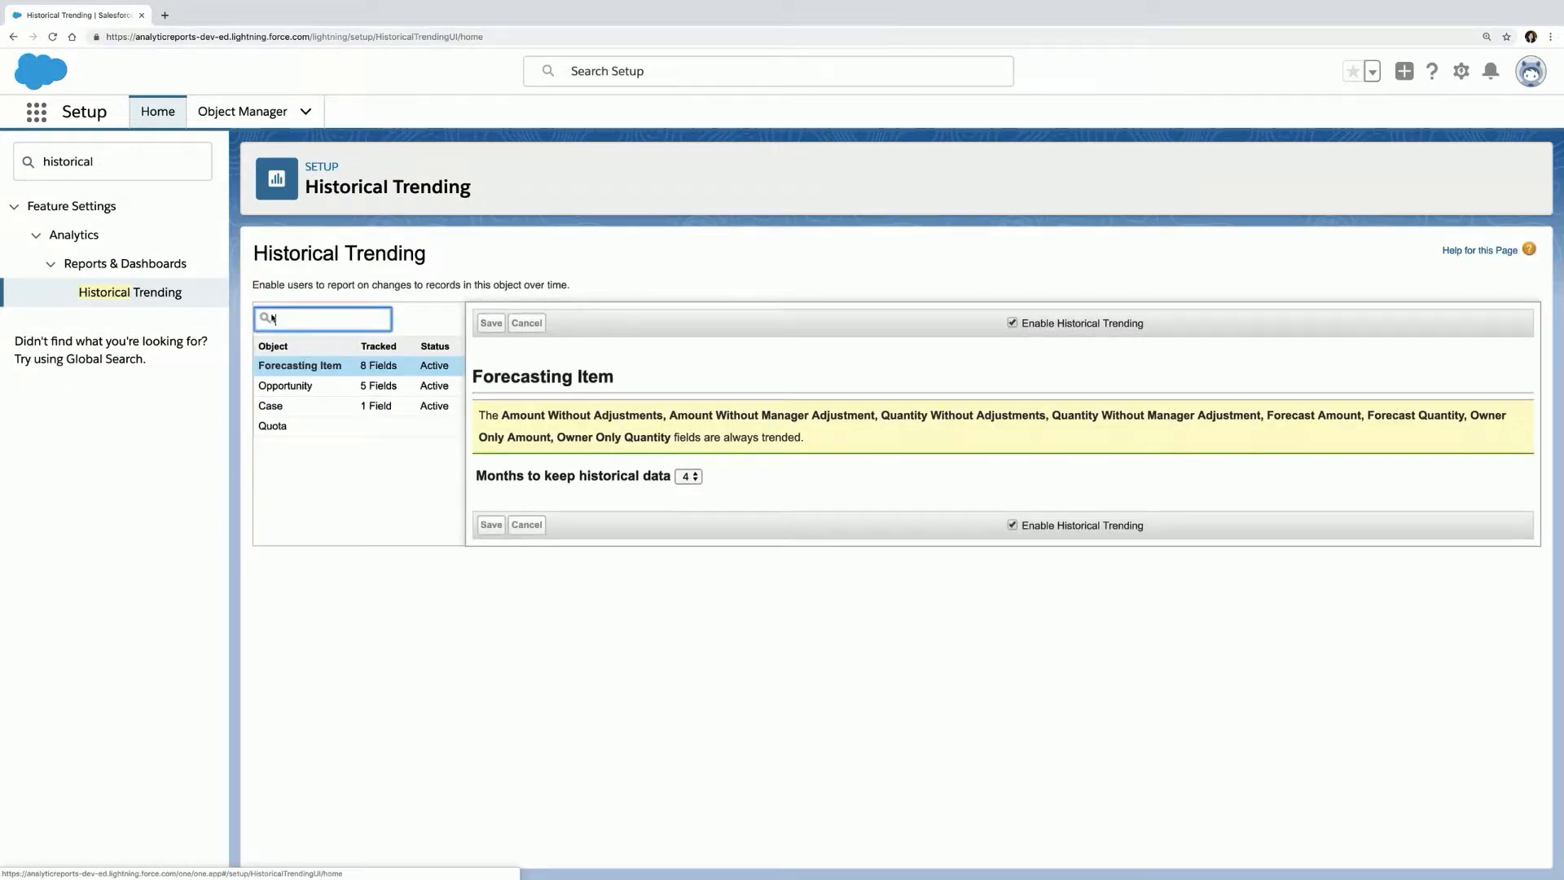
left_click(294, 386)
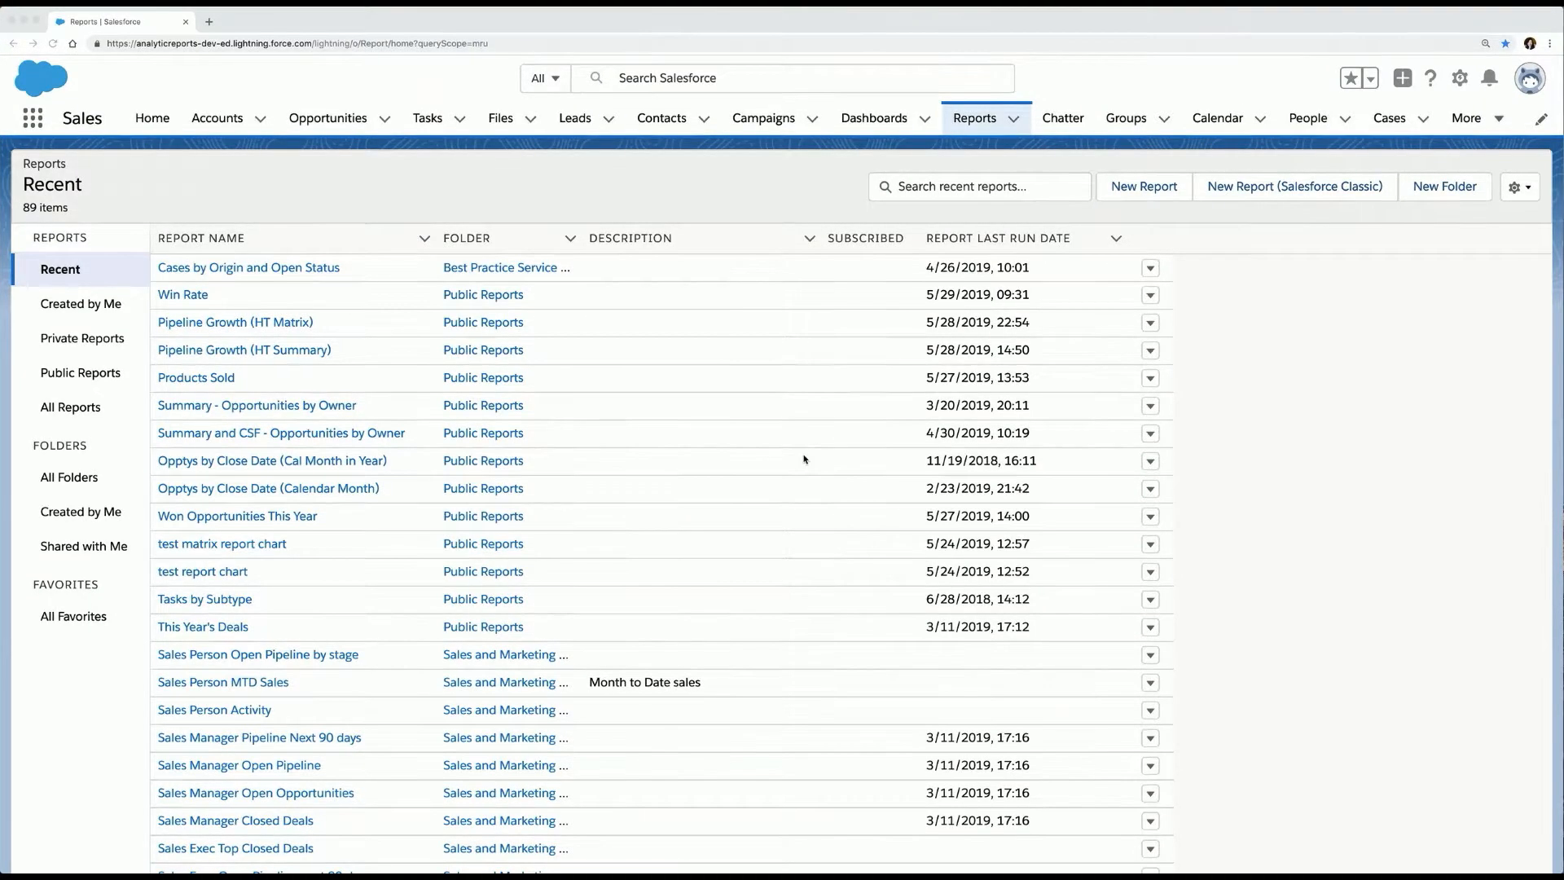
- Create a new report using the Opportunities with Historical Trending report type
left_click(1139, 191)
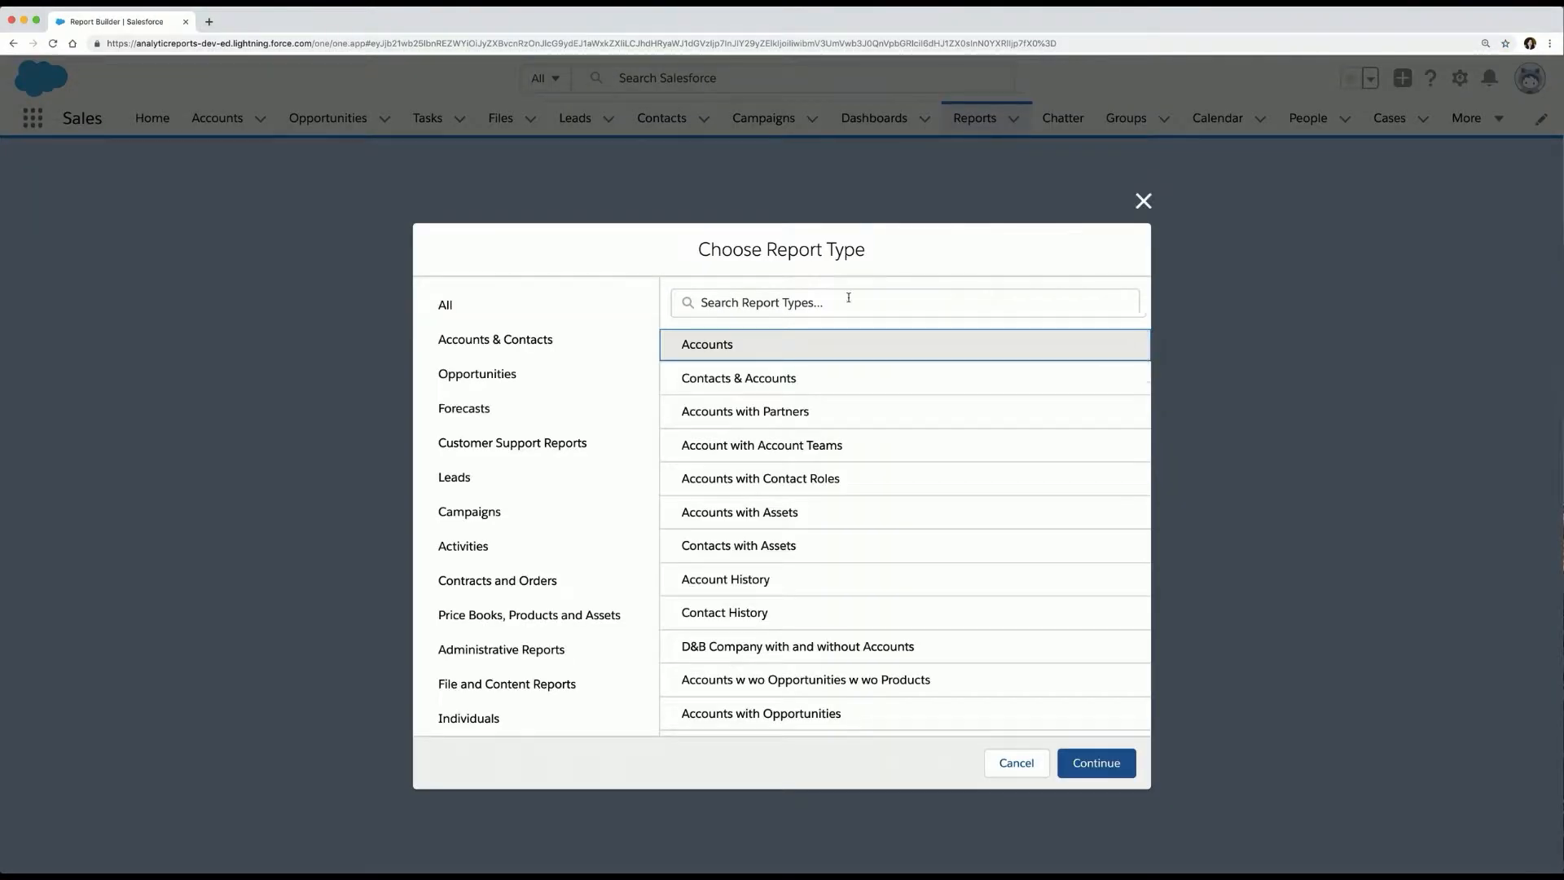
left_click(522, 379)
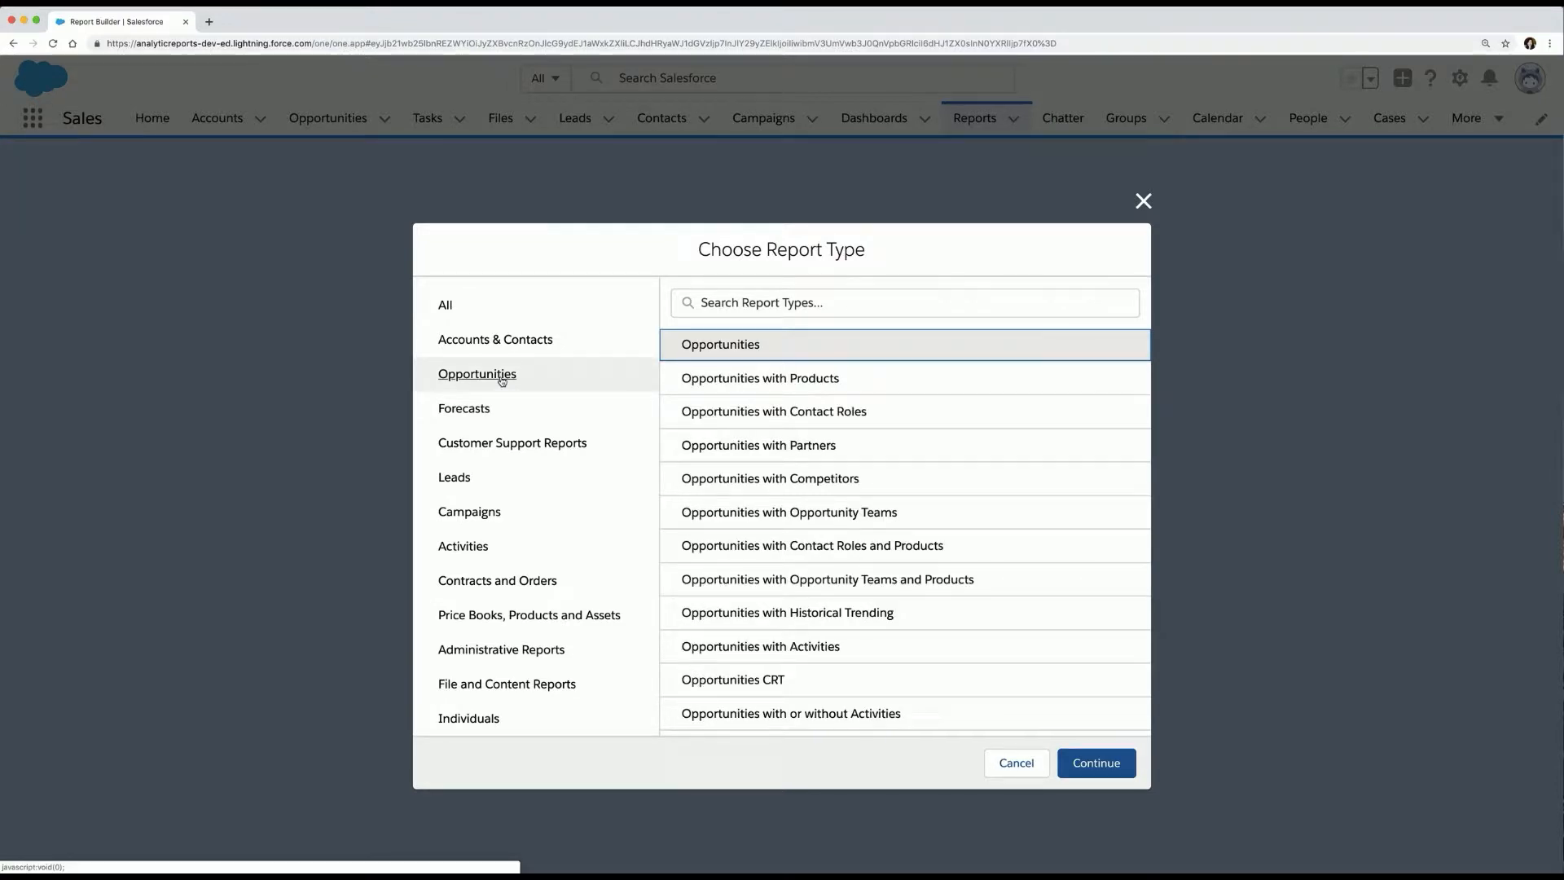
left_click(724, 304)
type("op")
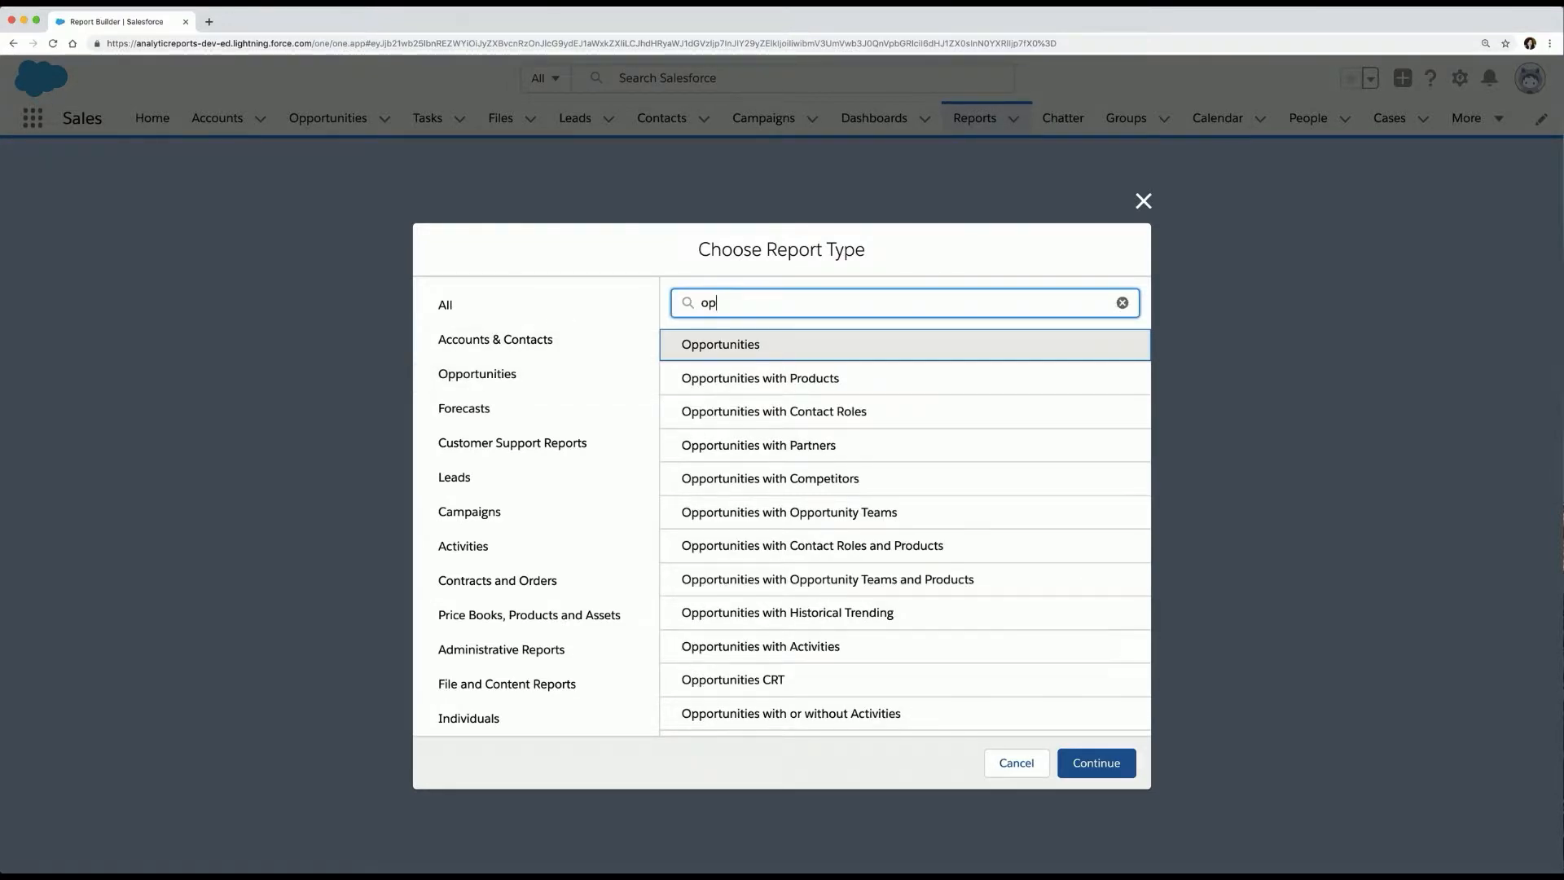
type("portunities wit")
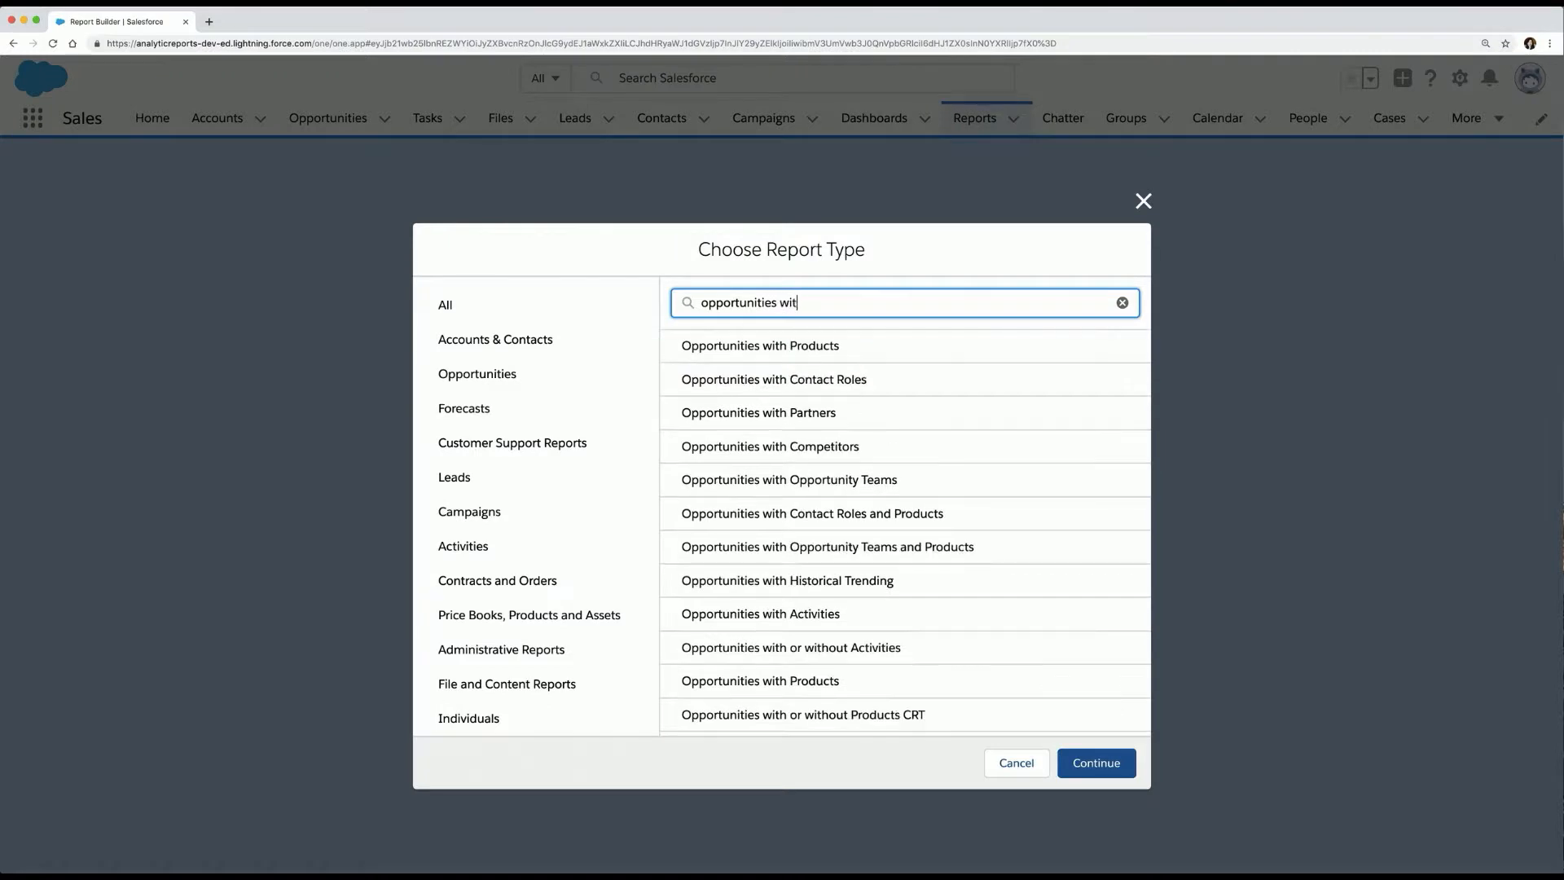
type("h historical")
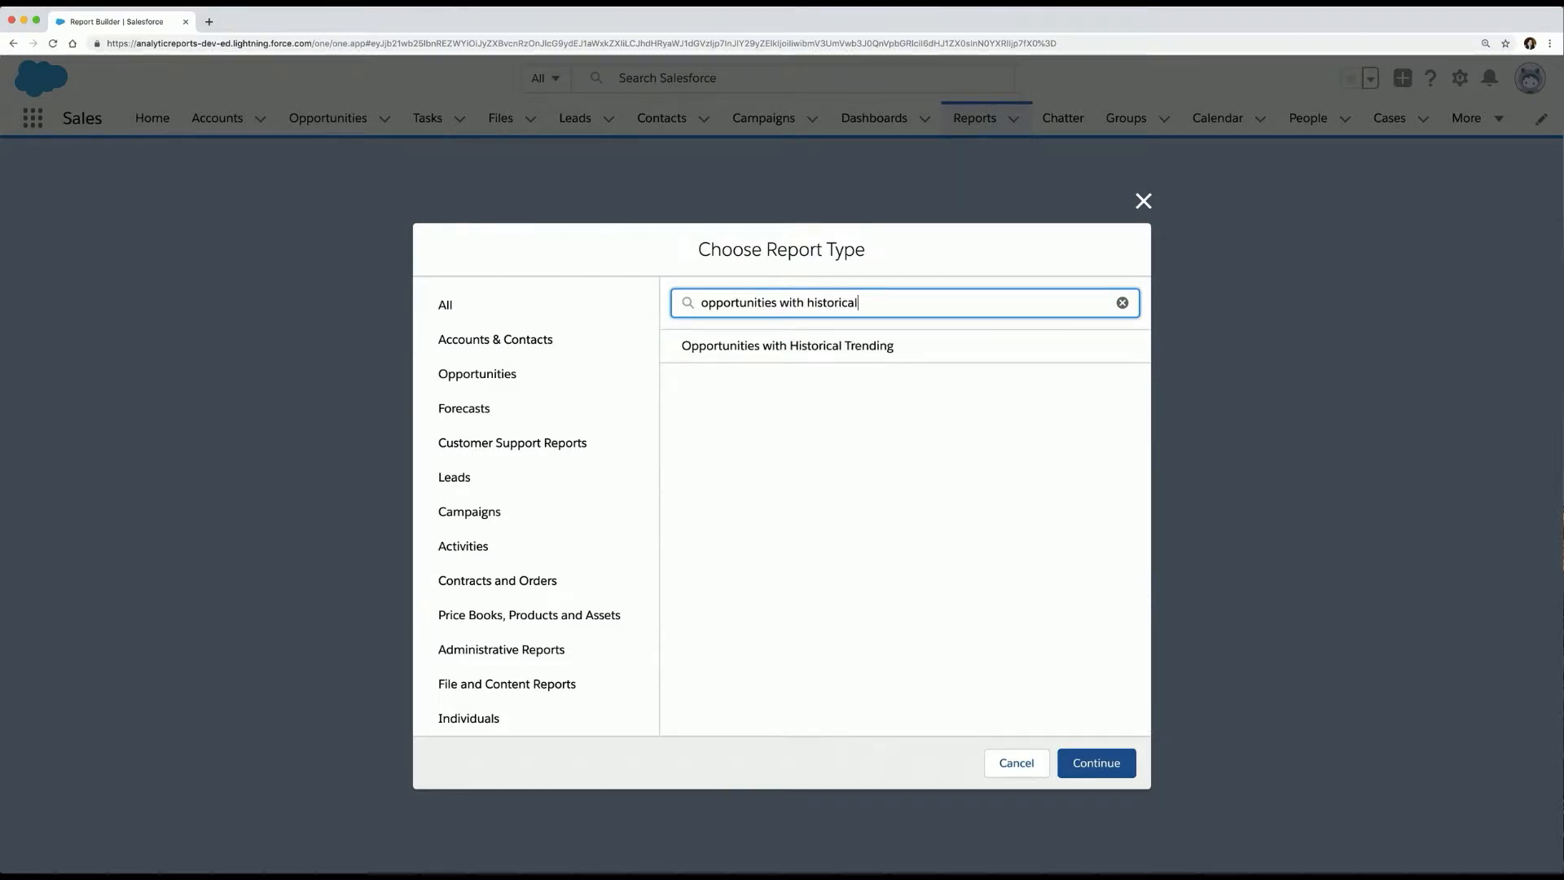
left_click(734, 348)
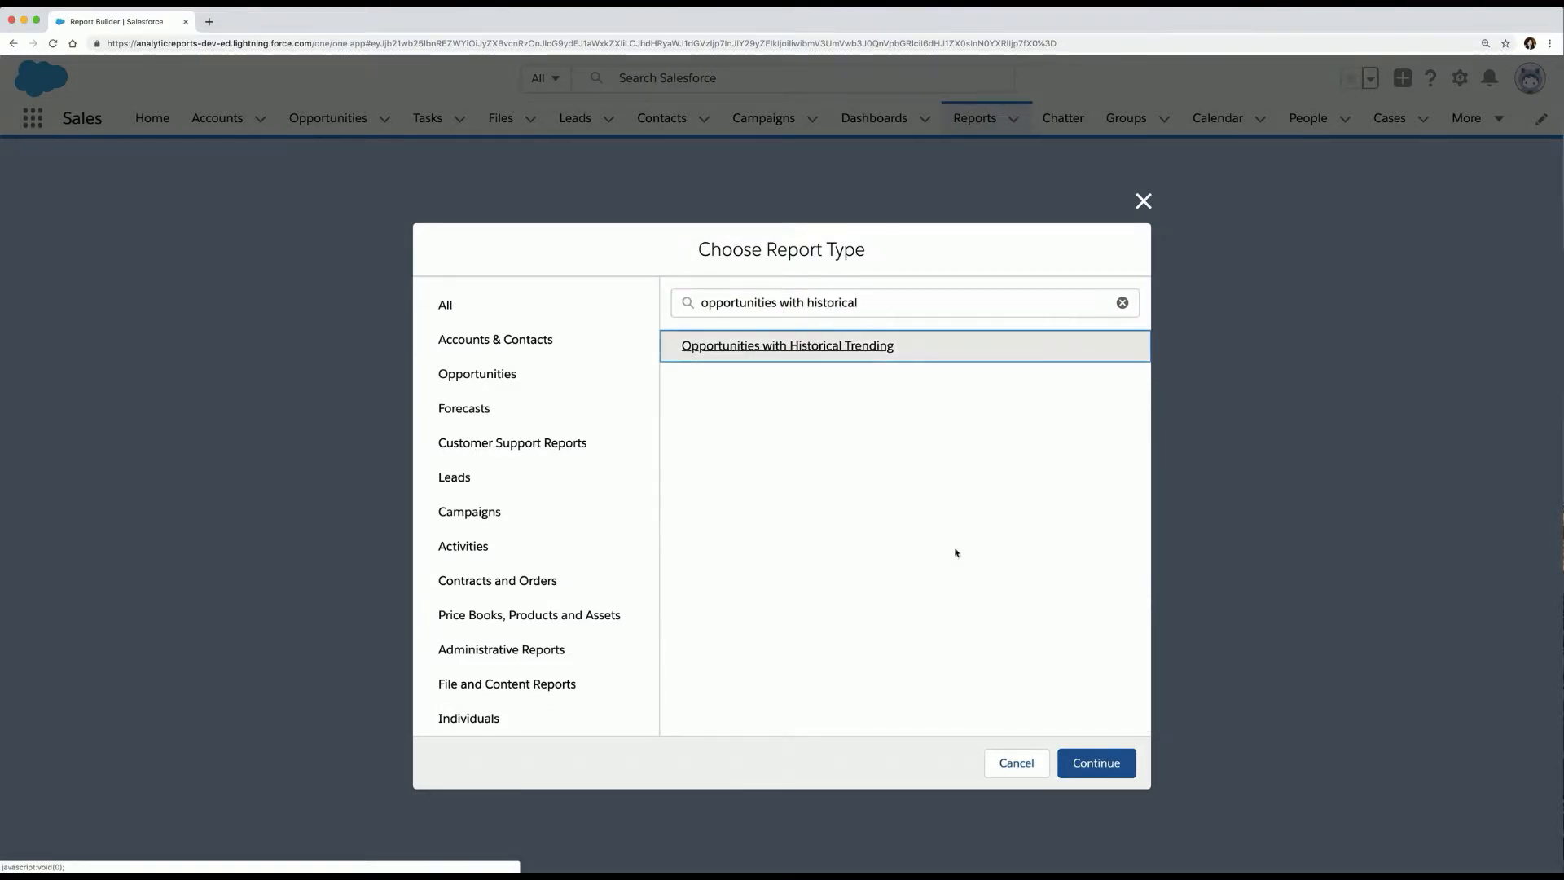
left_click(1084, 761)
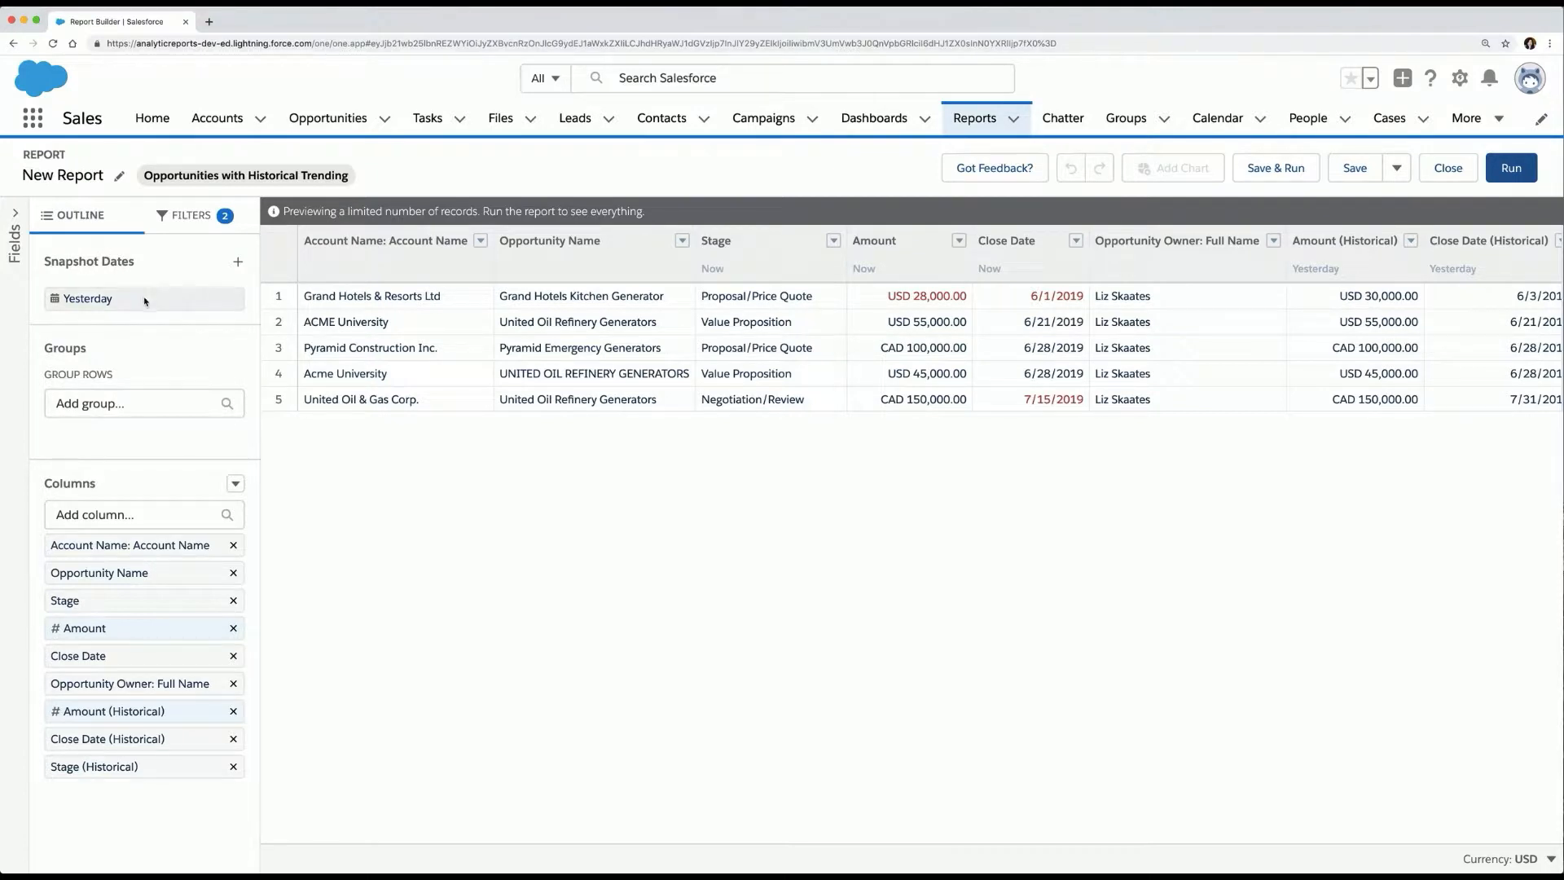
- Add a 1 Week Ago snapshot date to the report and remove the Yesterday snapshot
left_click(238, 261)
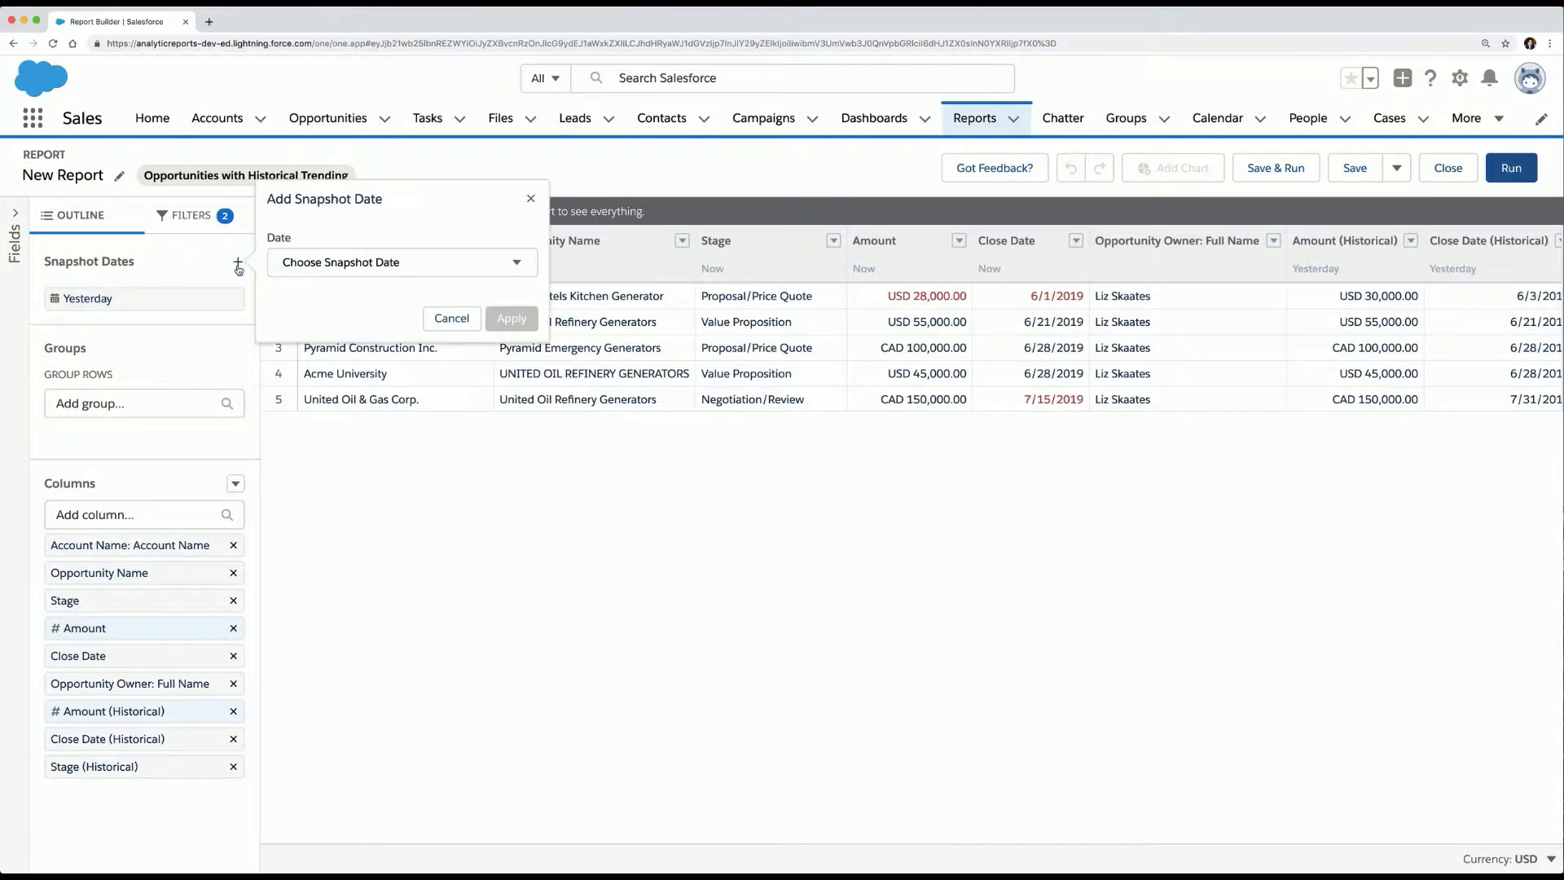
left_click(306, 265)
scroll(313, 344, "down", 5)
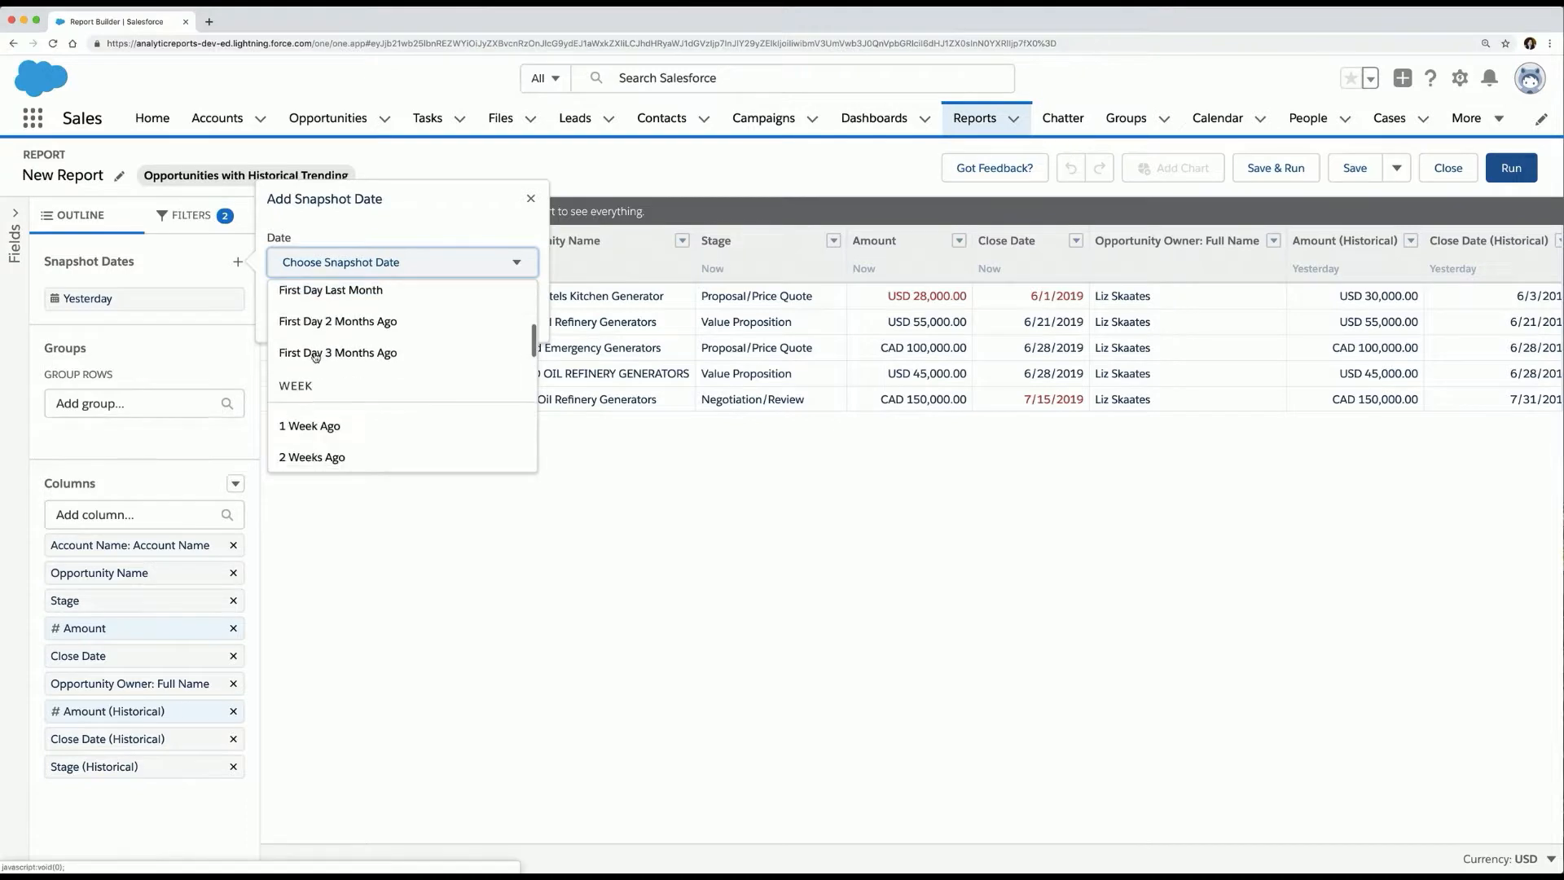
left_click(318, 418)
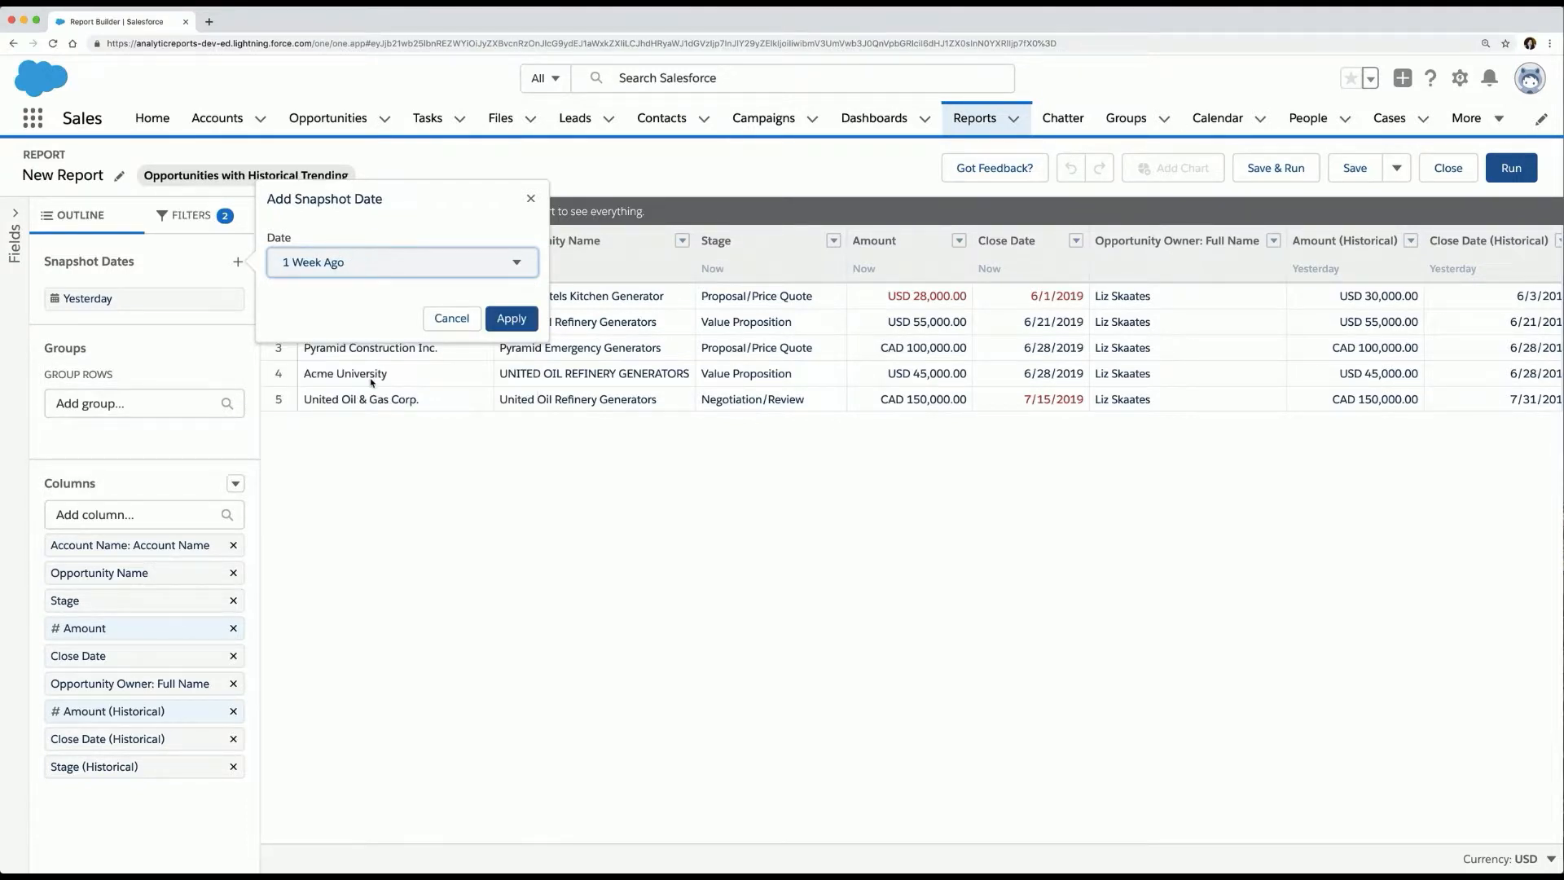
left_click(494, 321)
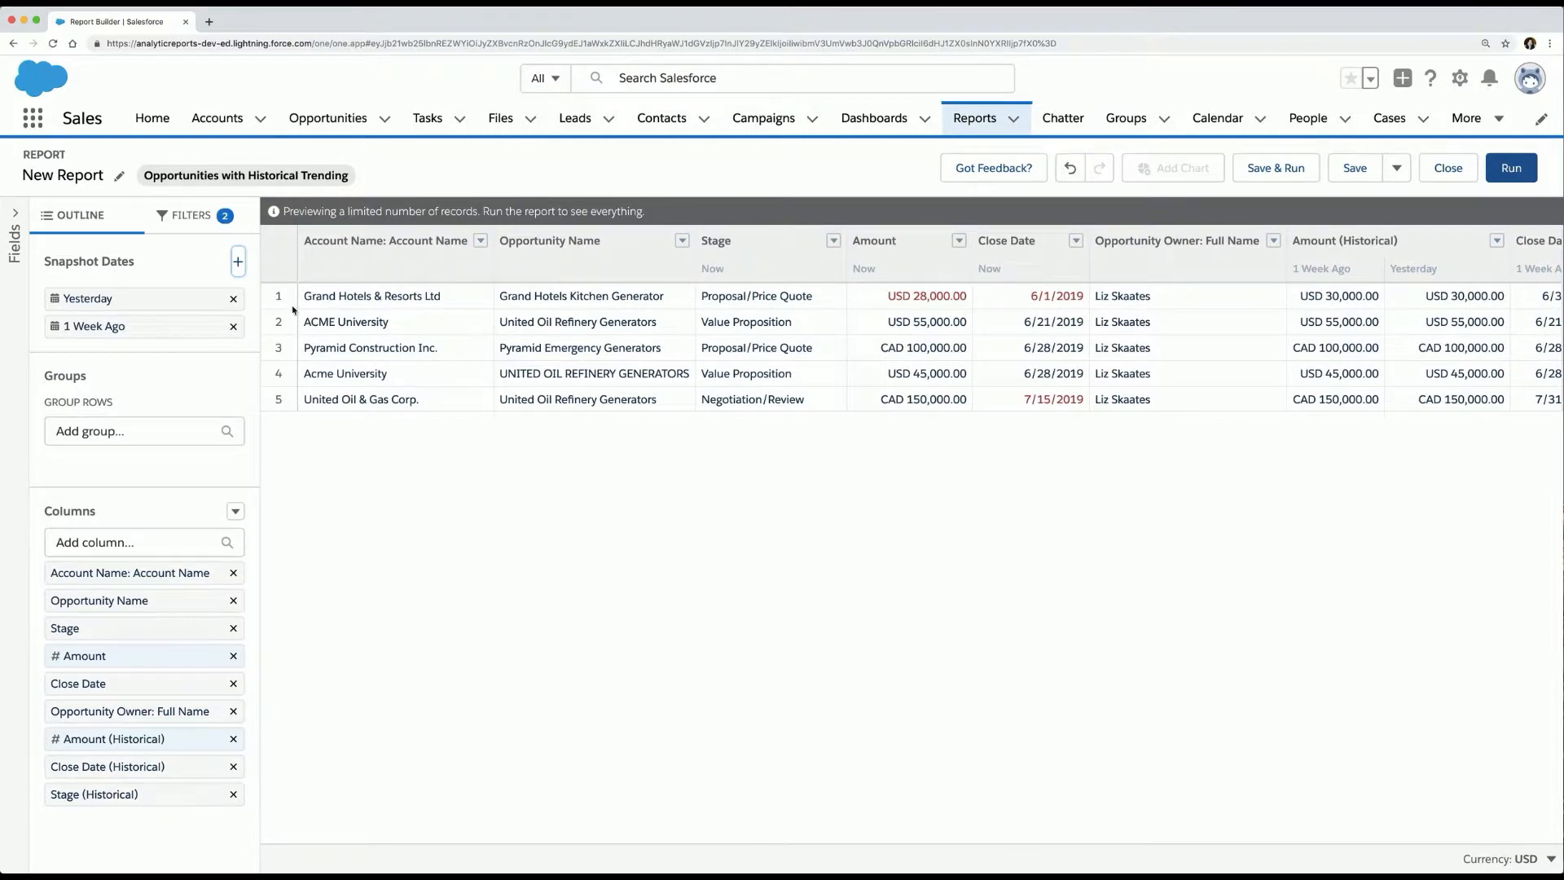
left_click(234, 300)
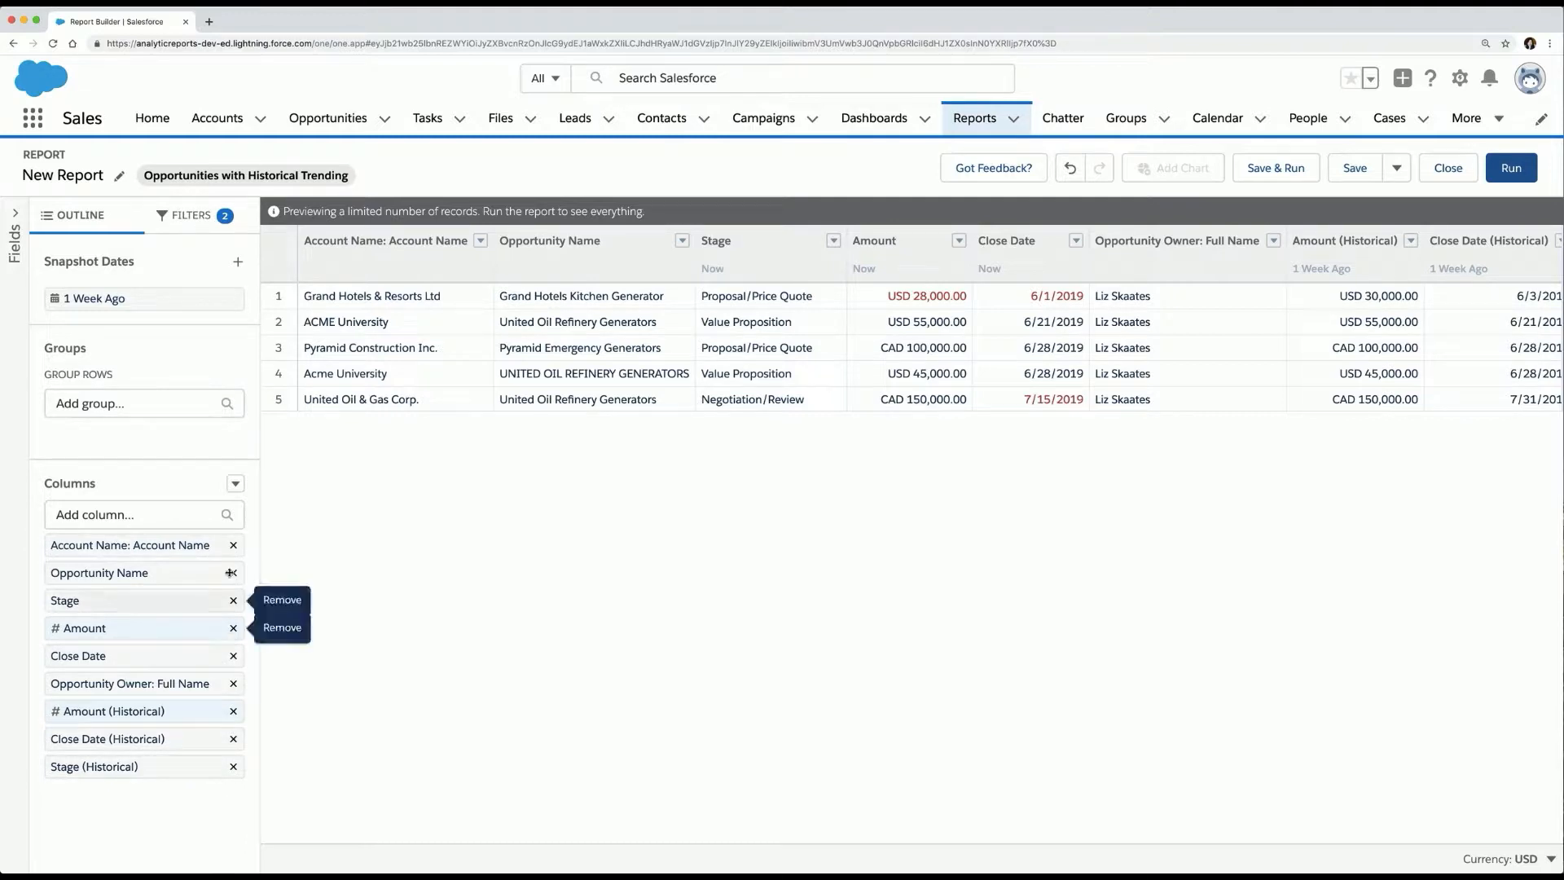
- Remove the Account Name, Stage, Opportunity Owner and Stage (Historical) columns, and place the historical Amount and Close Date columns before their current counterparts
left_click(233, 546)
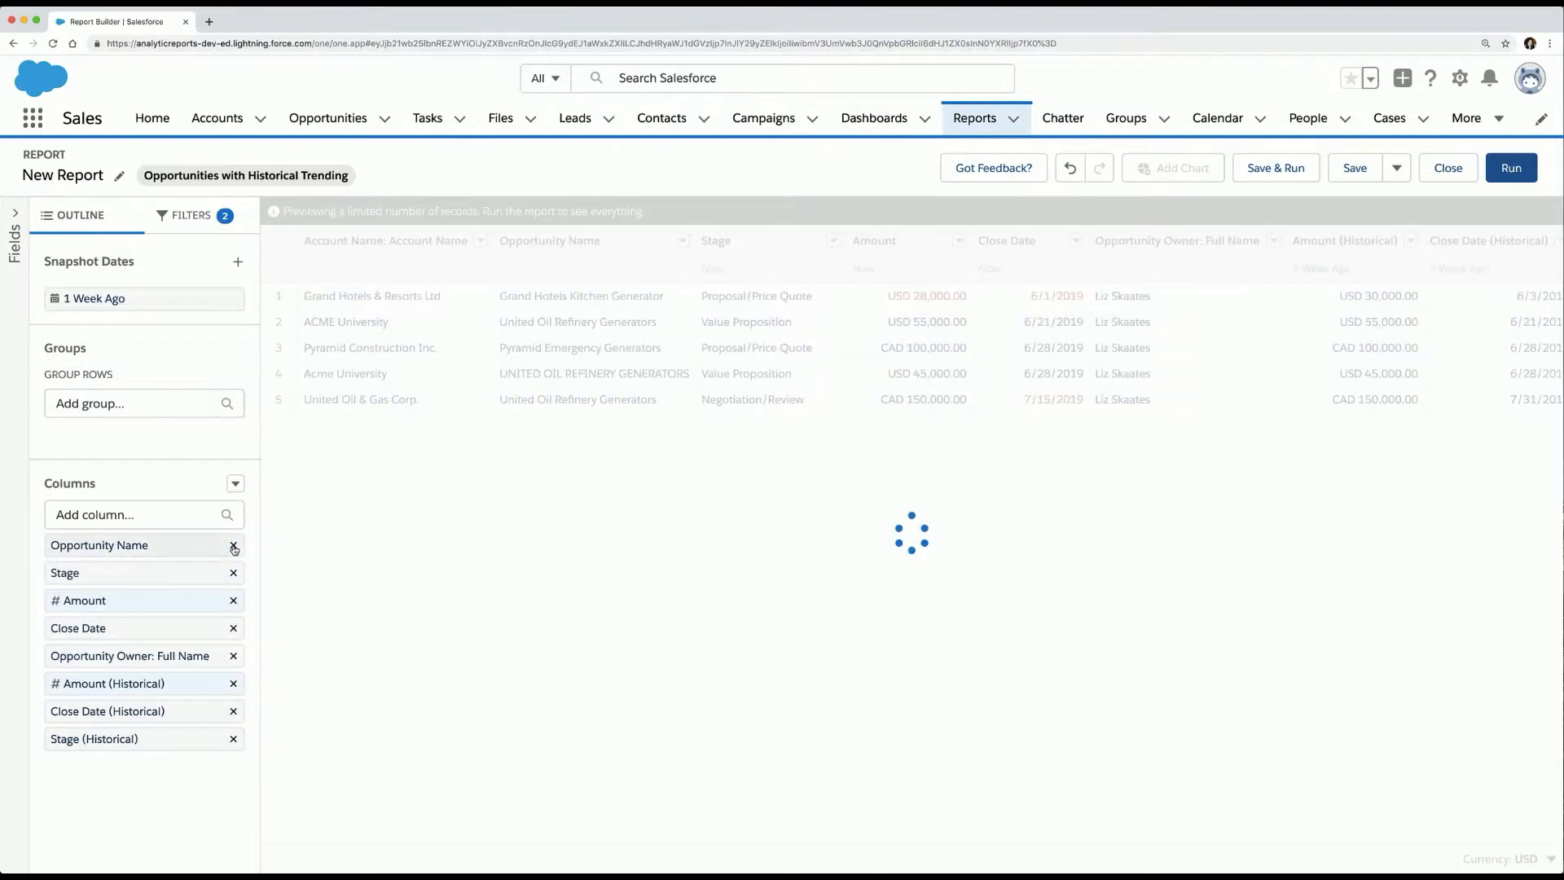
left_click(234, 573)
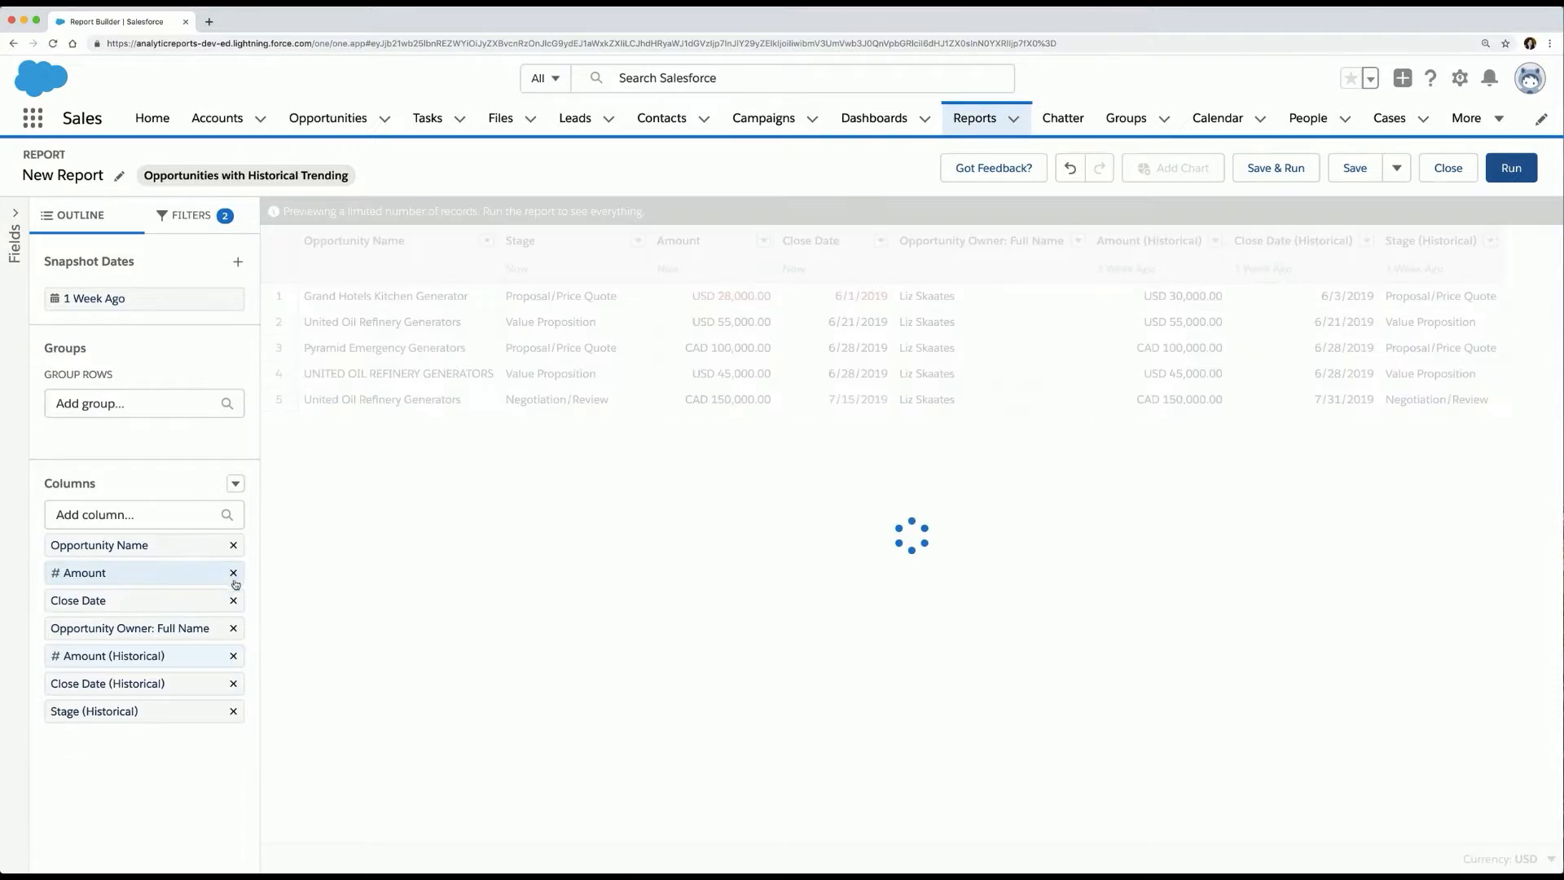
left_click(234, 628)
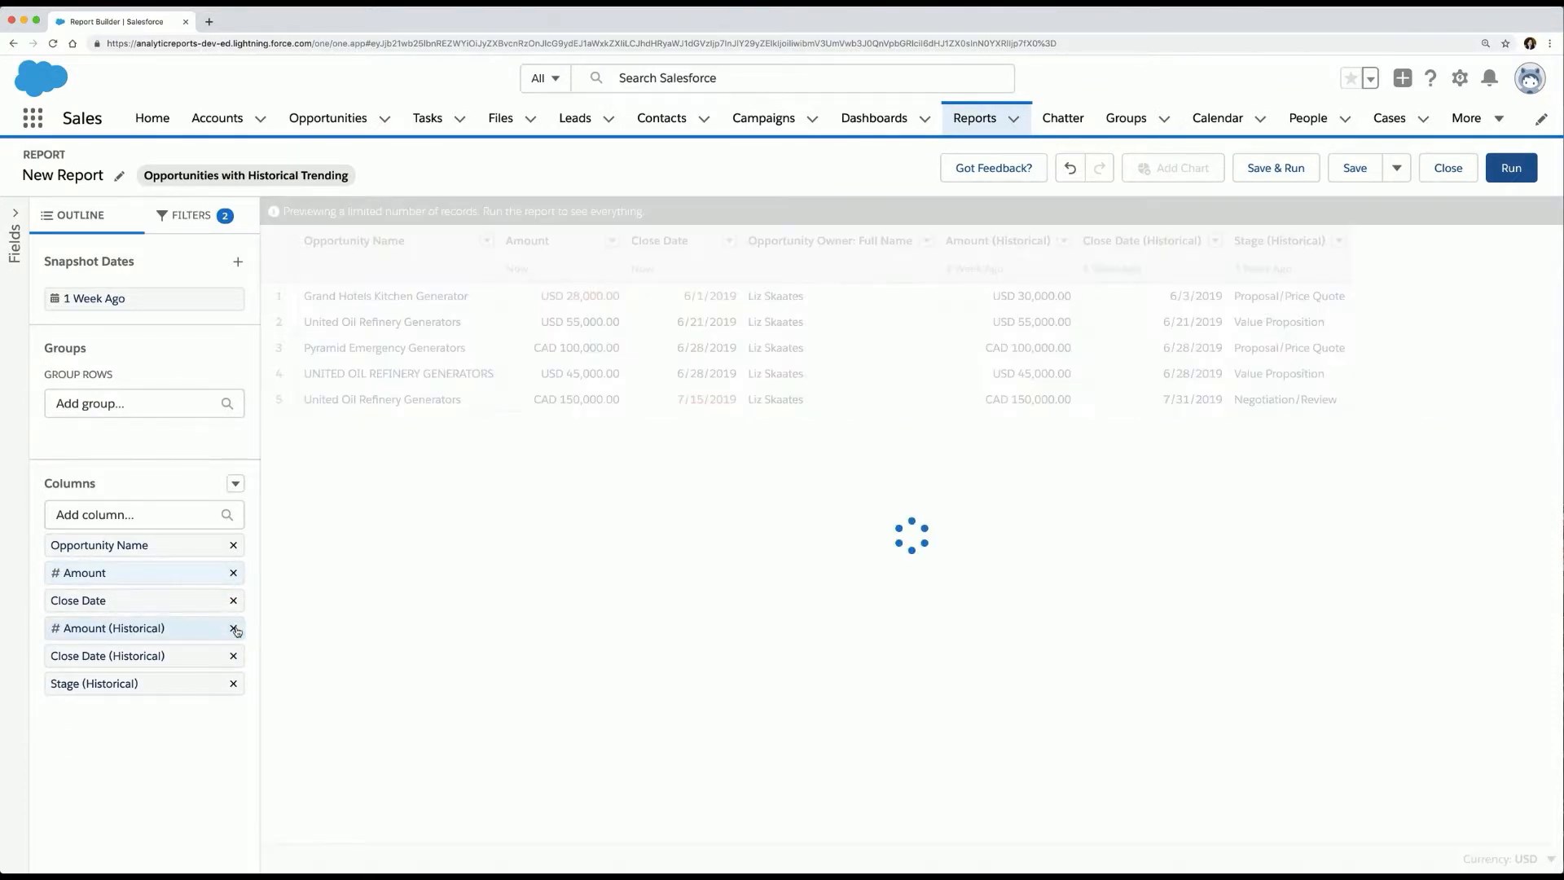
left_click(234, 683)
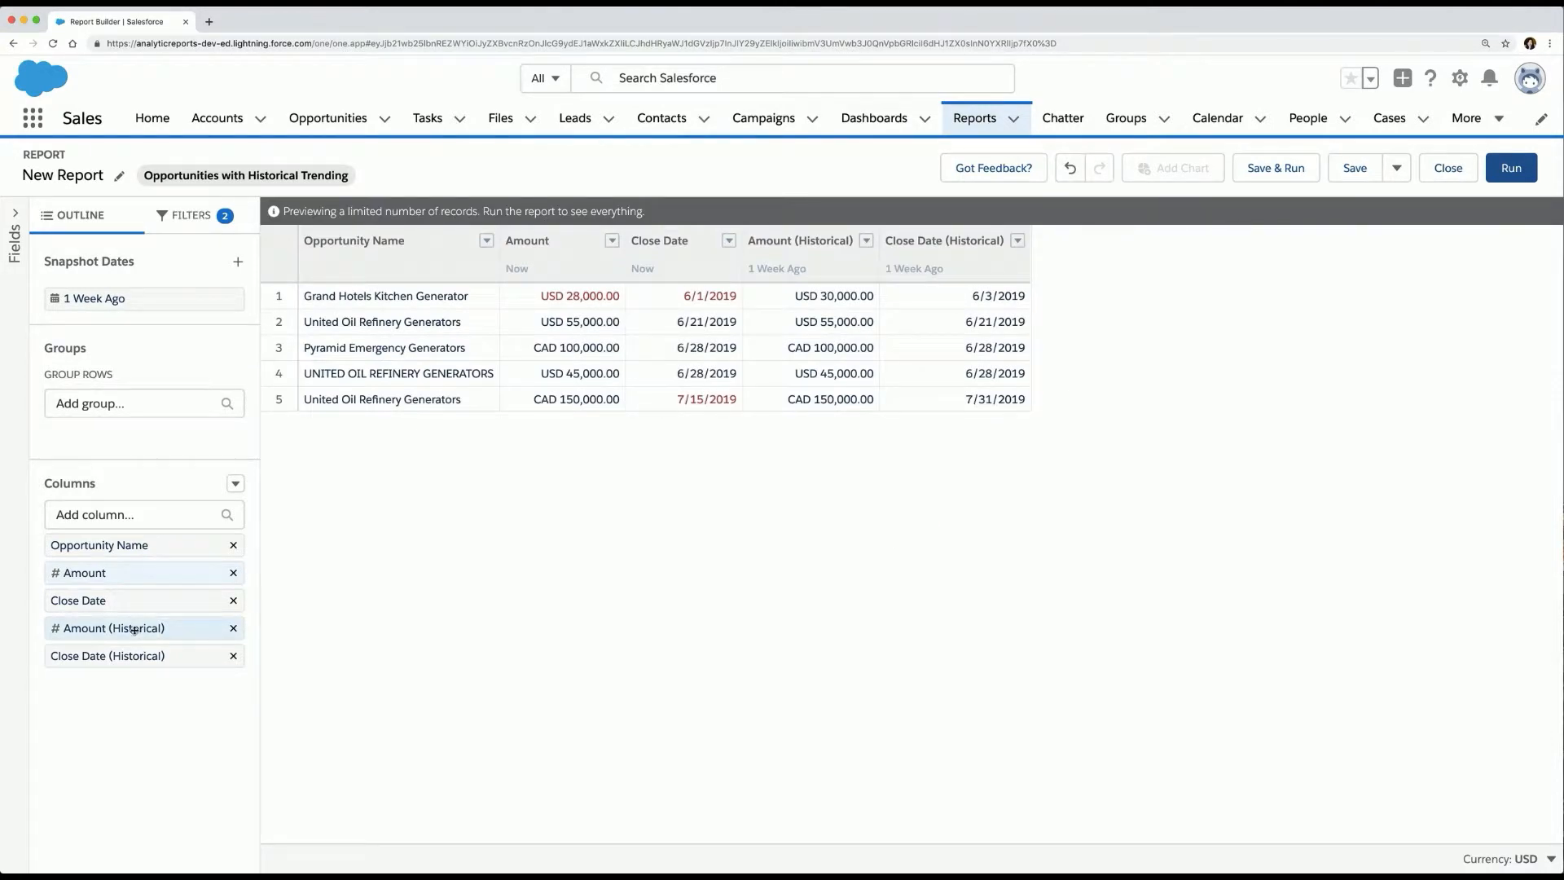
left_click_drag(135, 630, 140, 570)
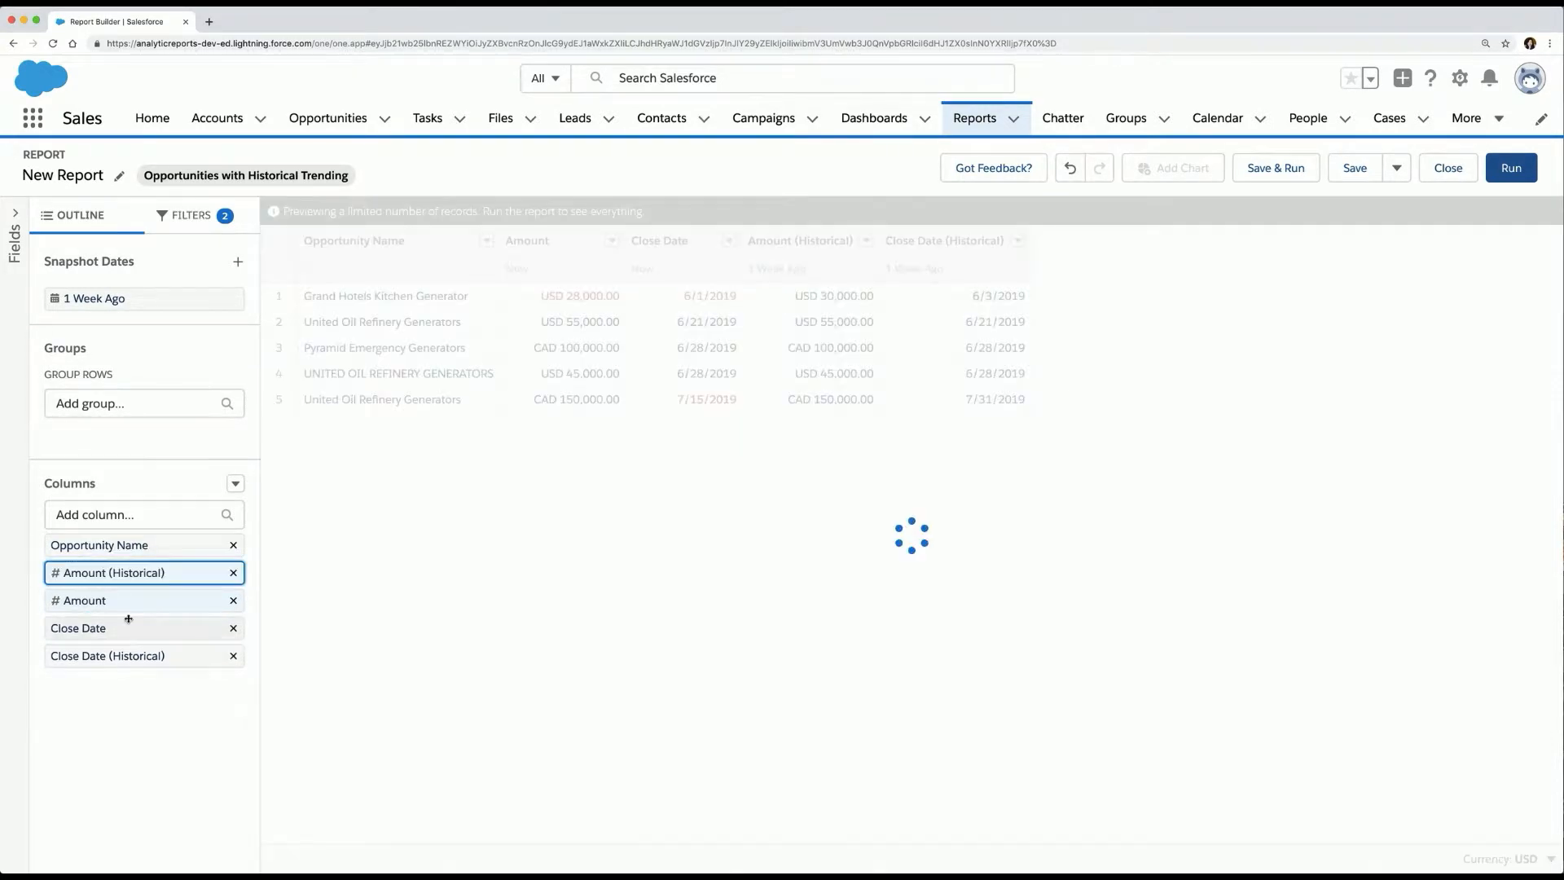
left_click_drag(119, 654, 123, 619)
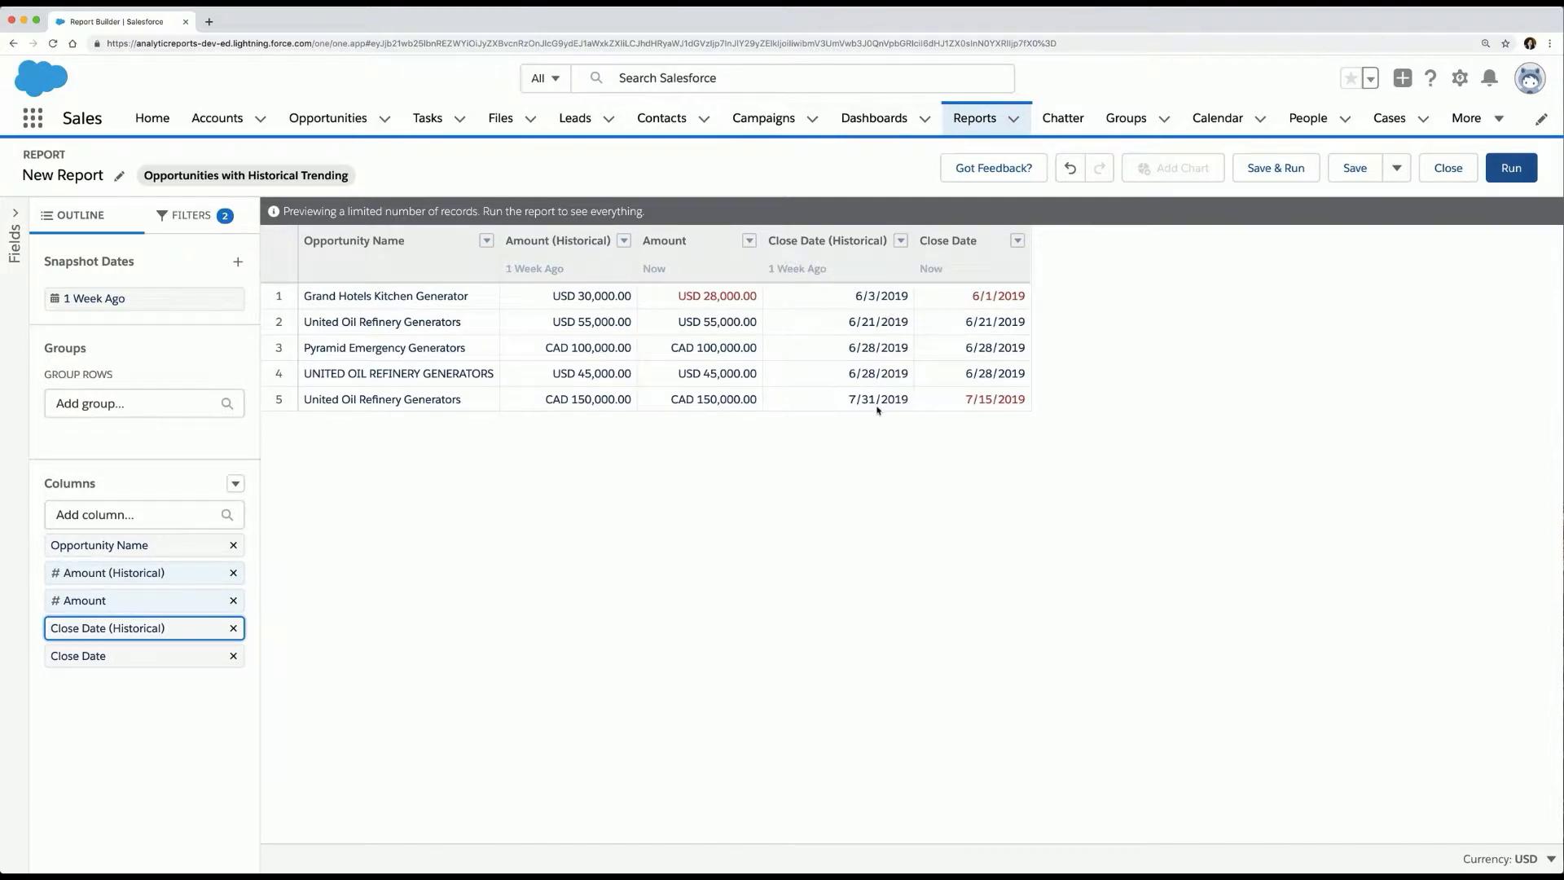
- Show the change as a value for the current Close Date column and format its increases in red
left_click(1018, 240)
mouse_move(1107, 334)
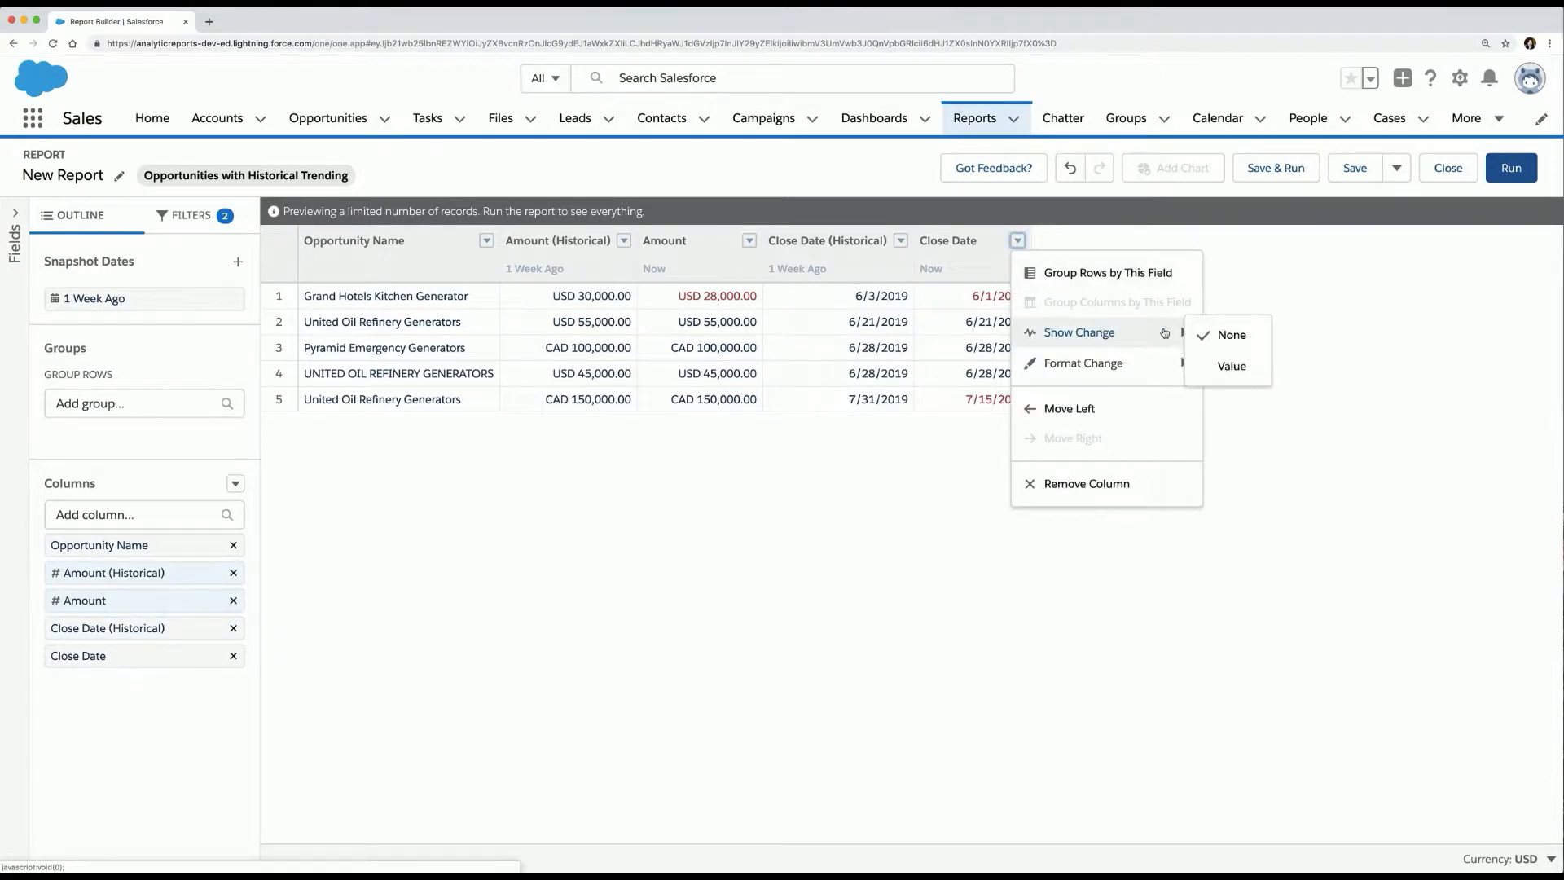
left_click(1212, 368)
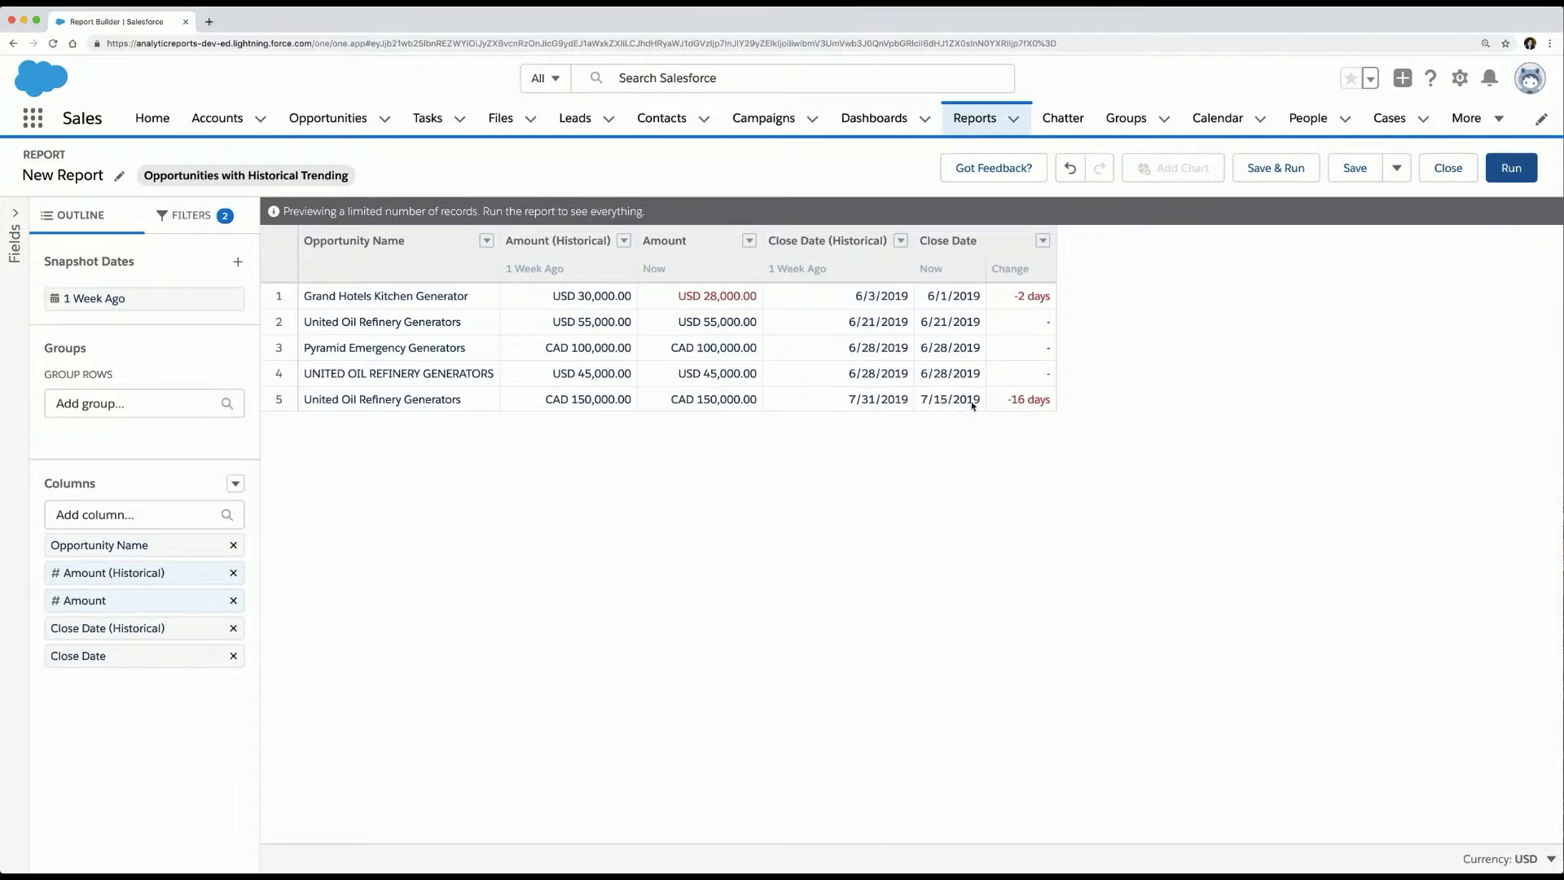
left_click(1043, 241)
mouse_move(1149, 365)
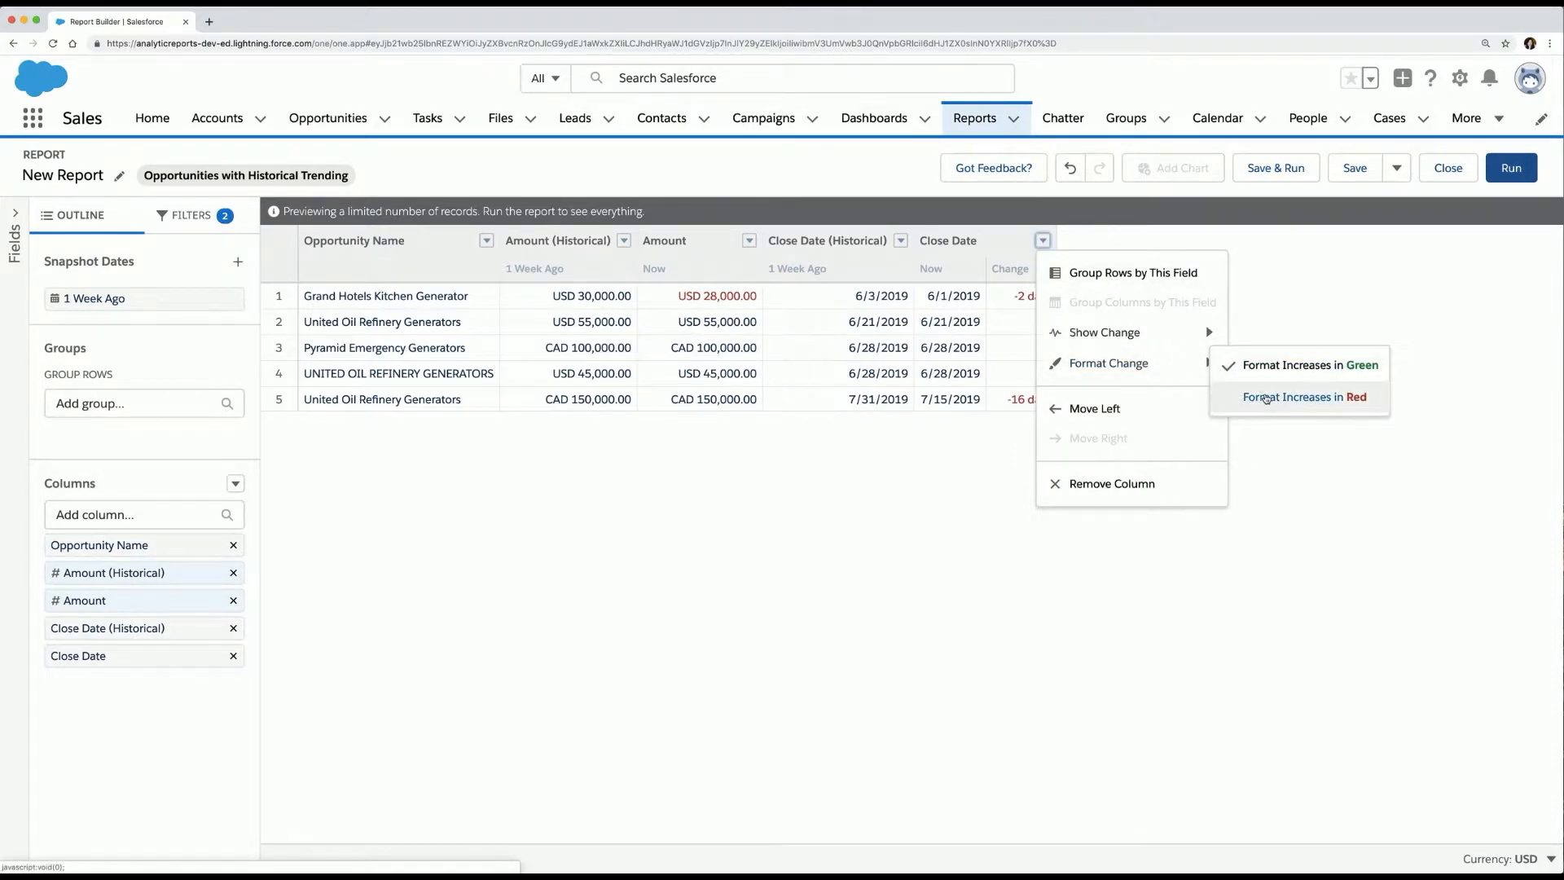
left_click(1266, 398)
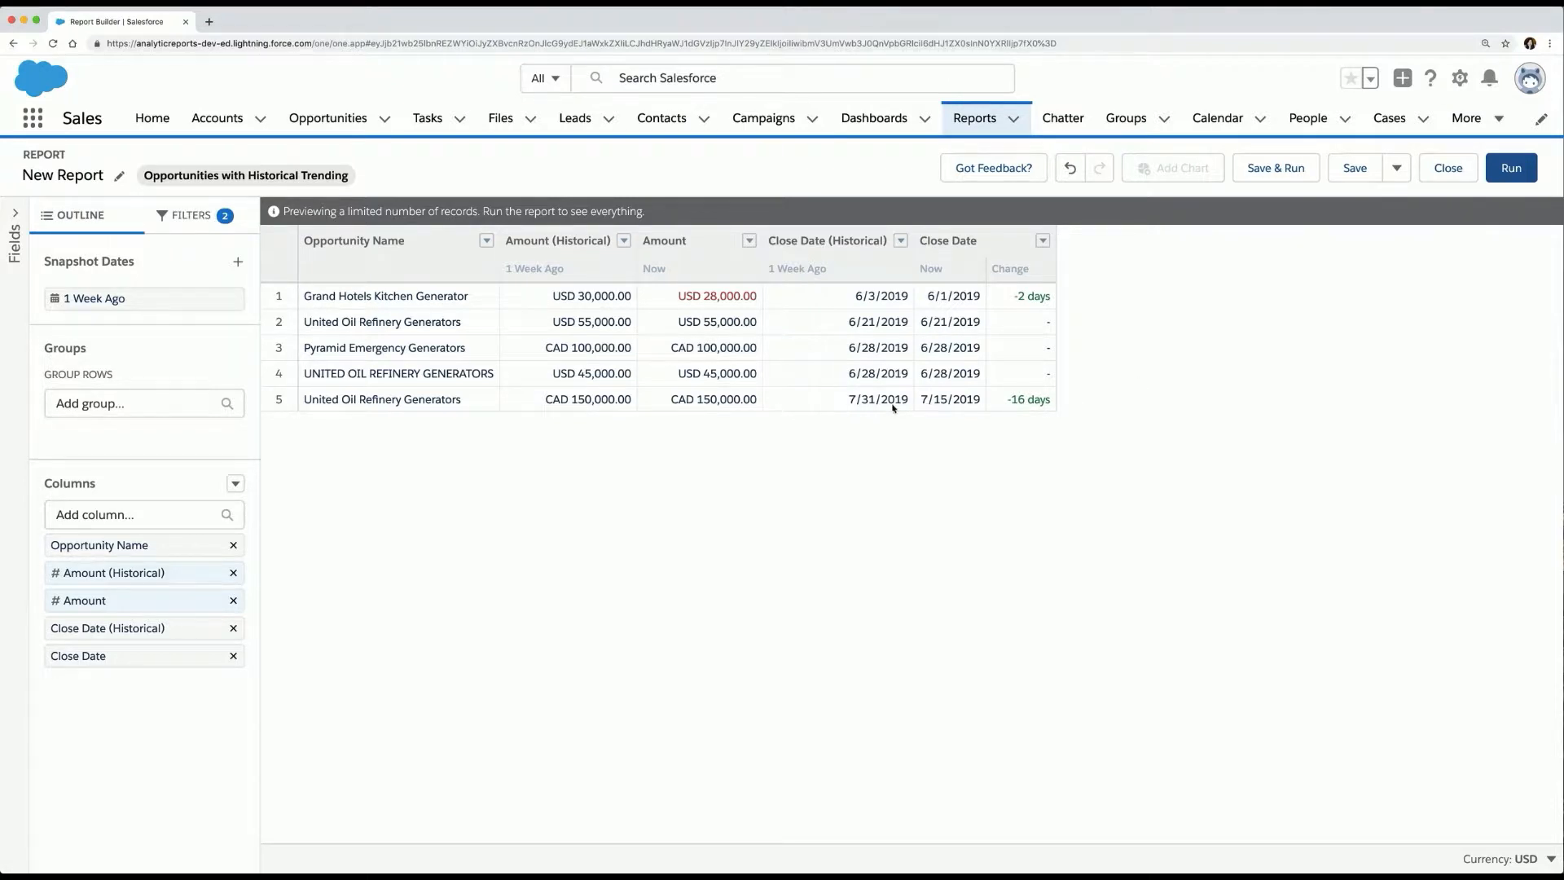
- Show the change as a value for the current Amount column, with increases formatted in green
left_click(750, 241)
mouse_move(880, 363)
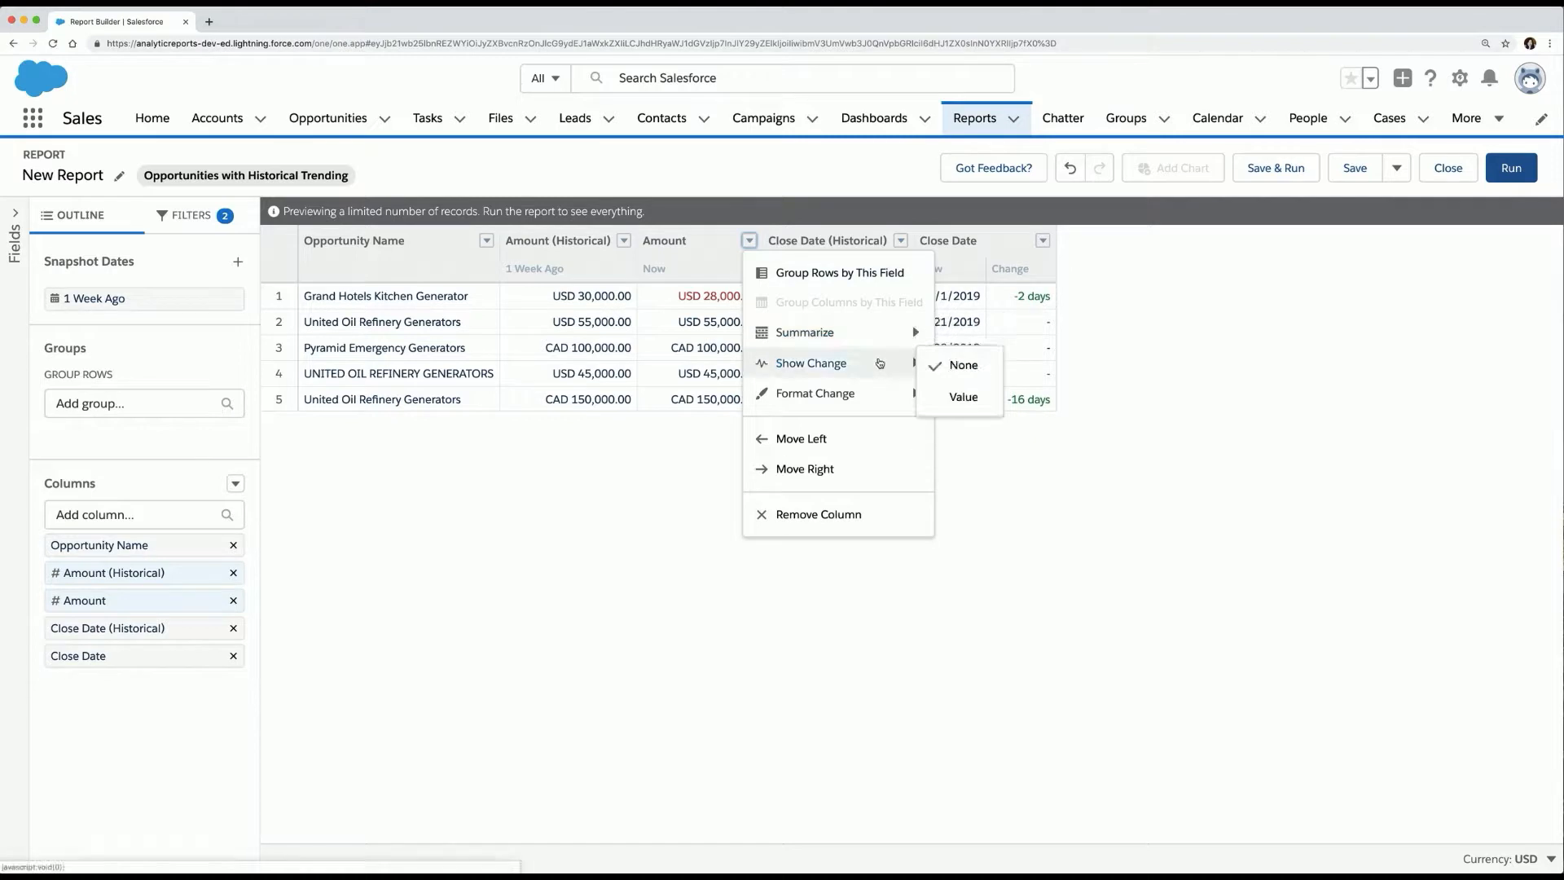
left_click(954, 397)
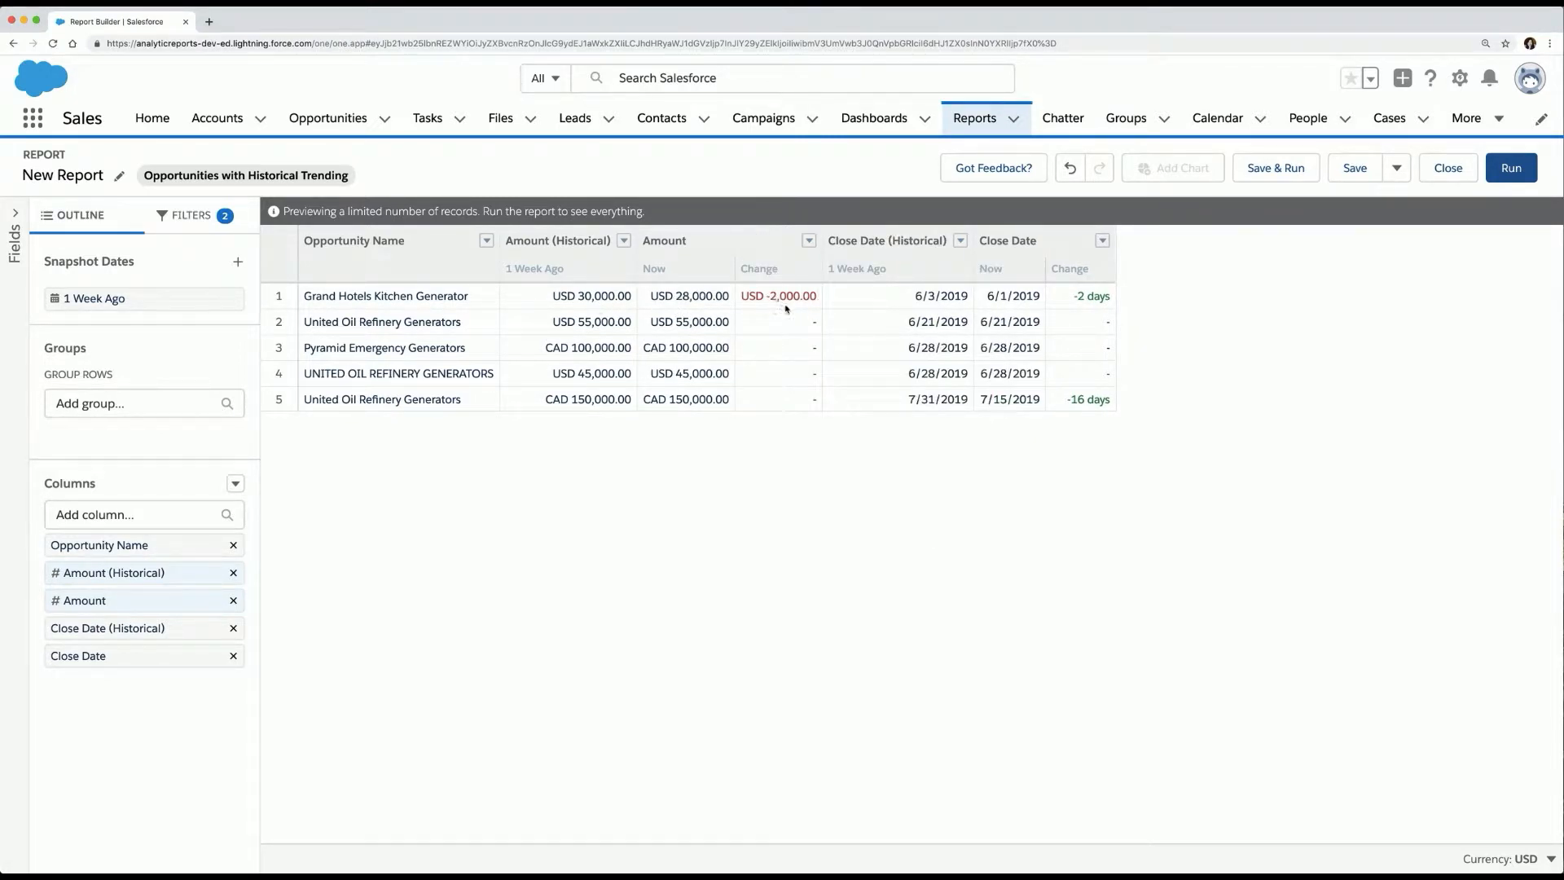
left_click(809, 240)
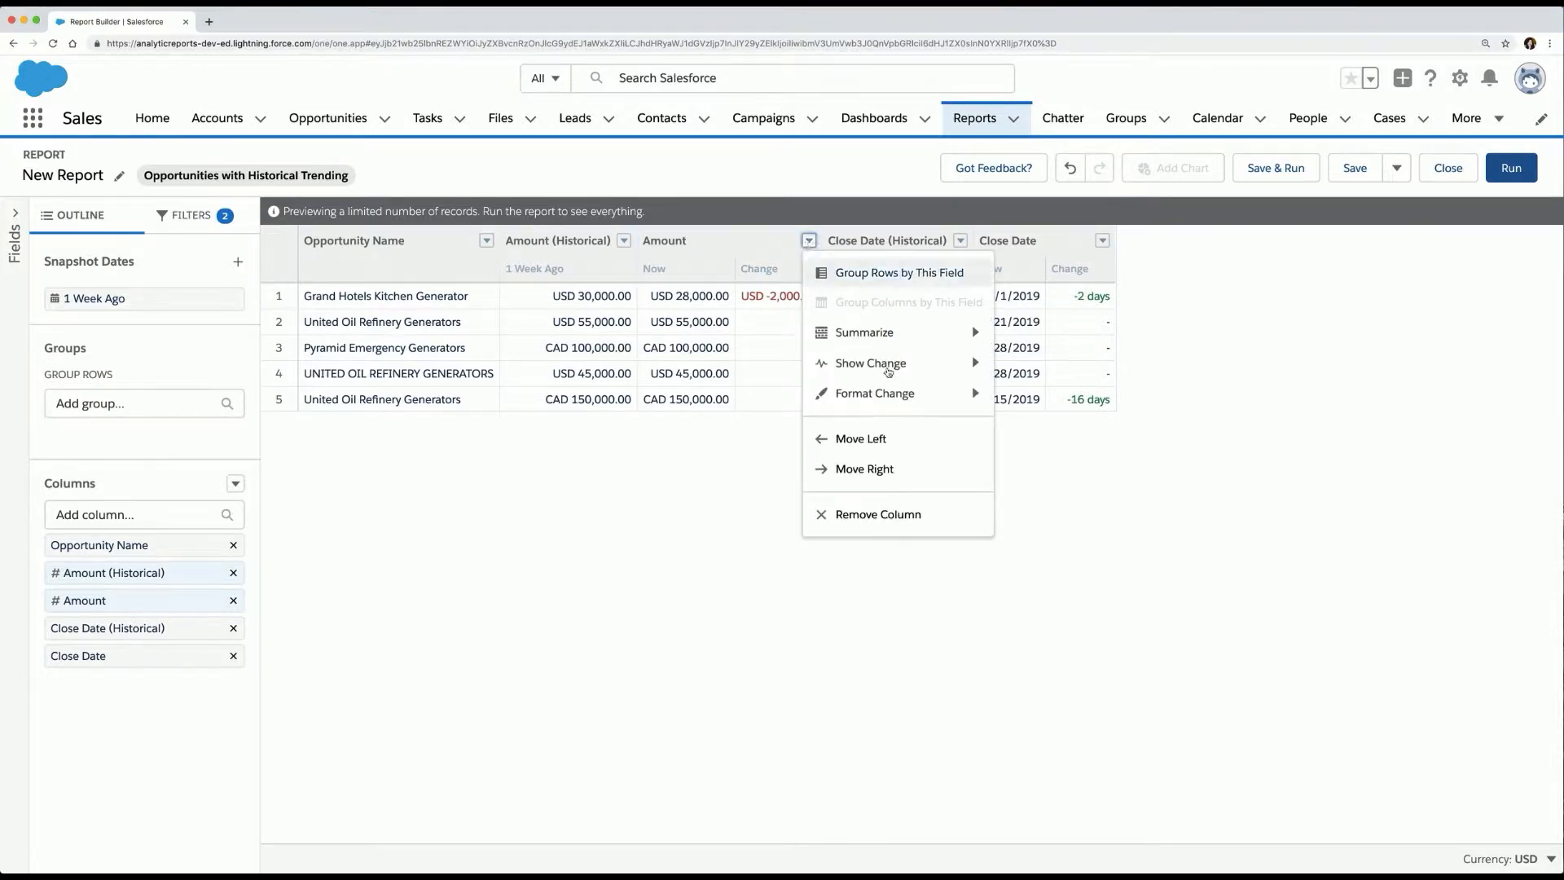
mouse_move(900, 396)
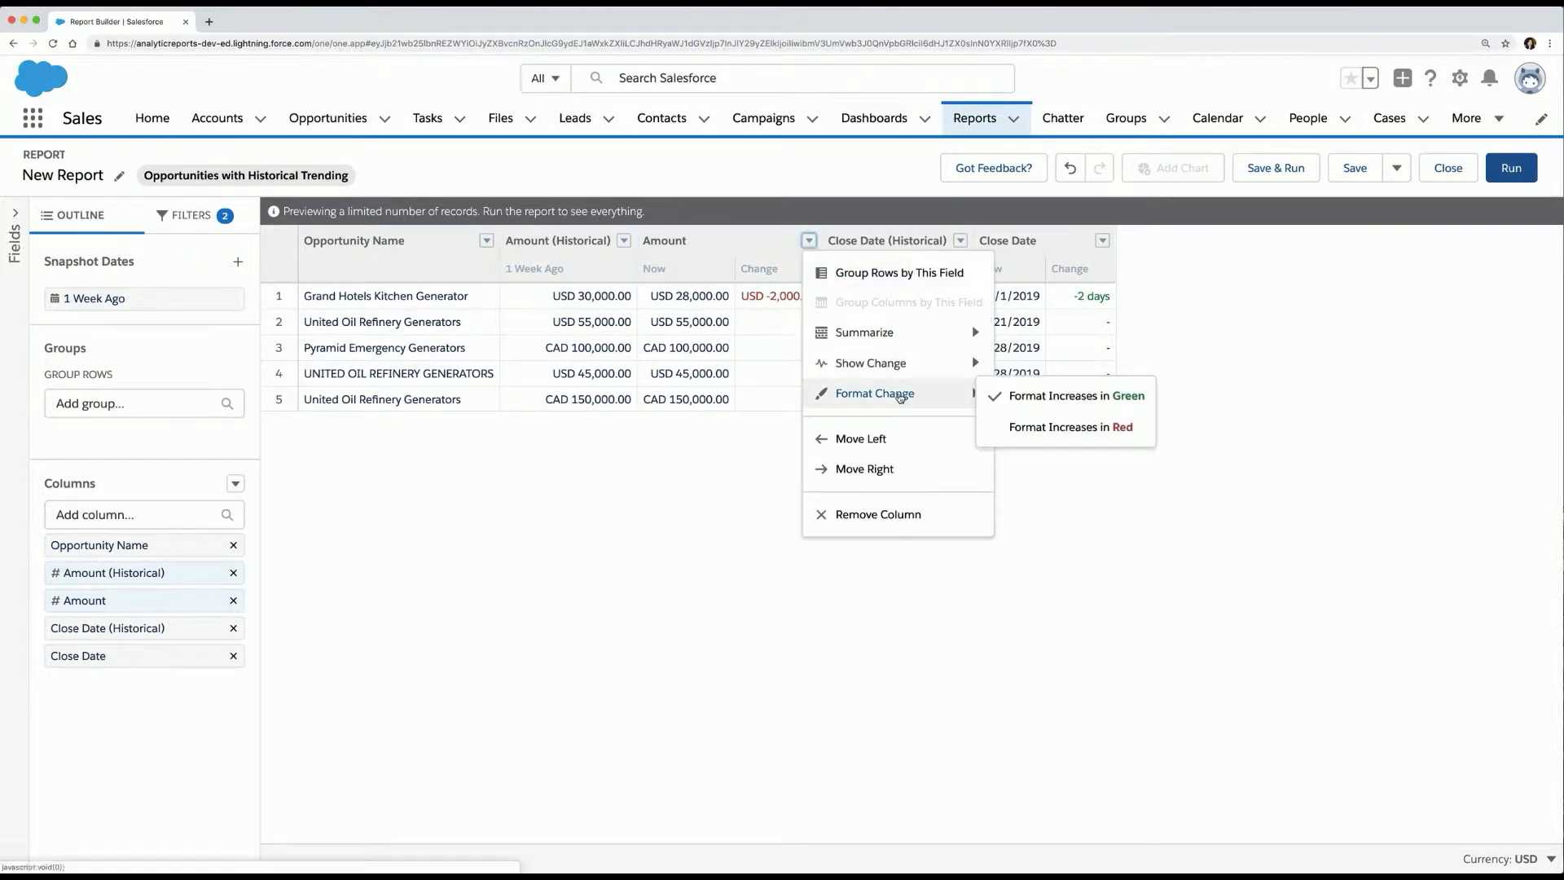
left_click(1001, 399)
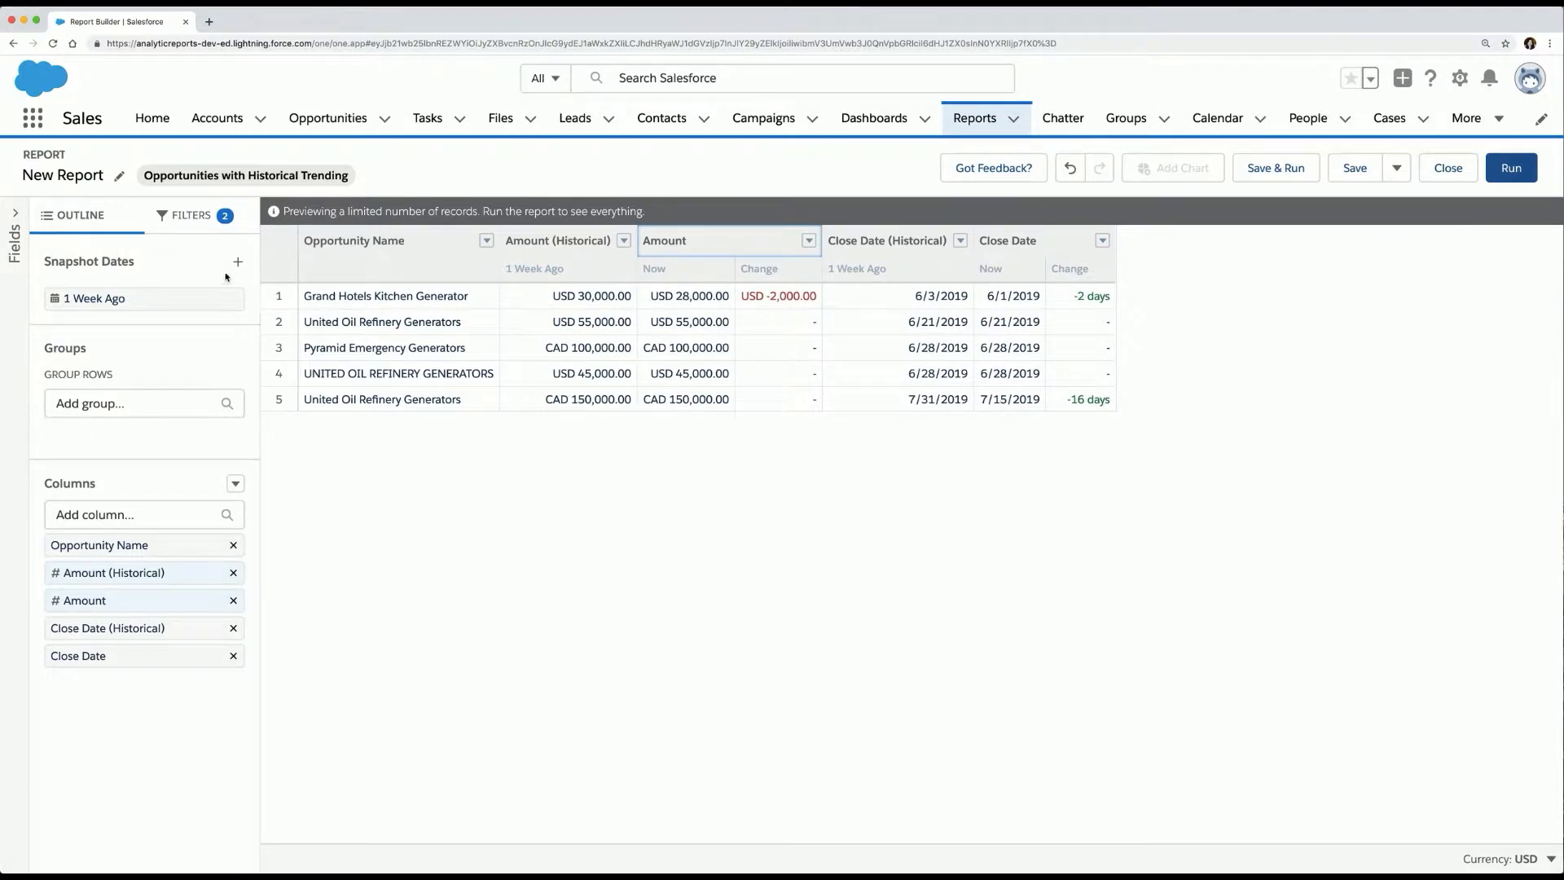
- Set the report's Show Me filter to All opportunities
left_click(199, 220)
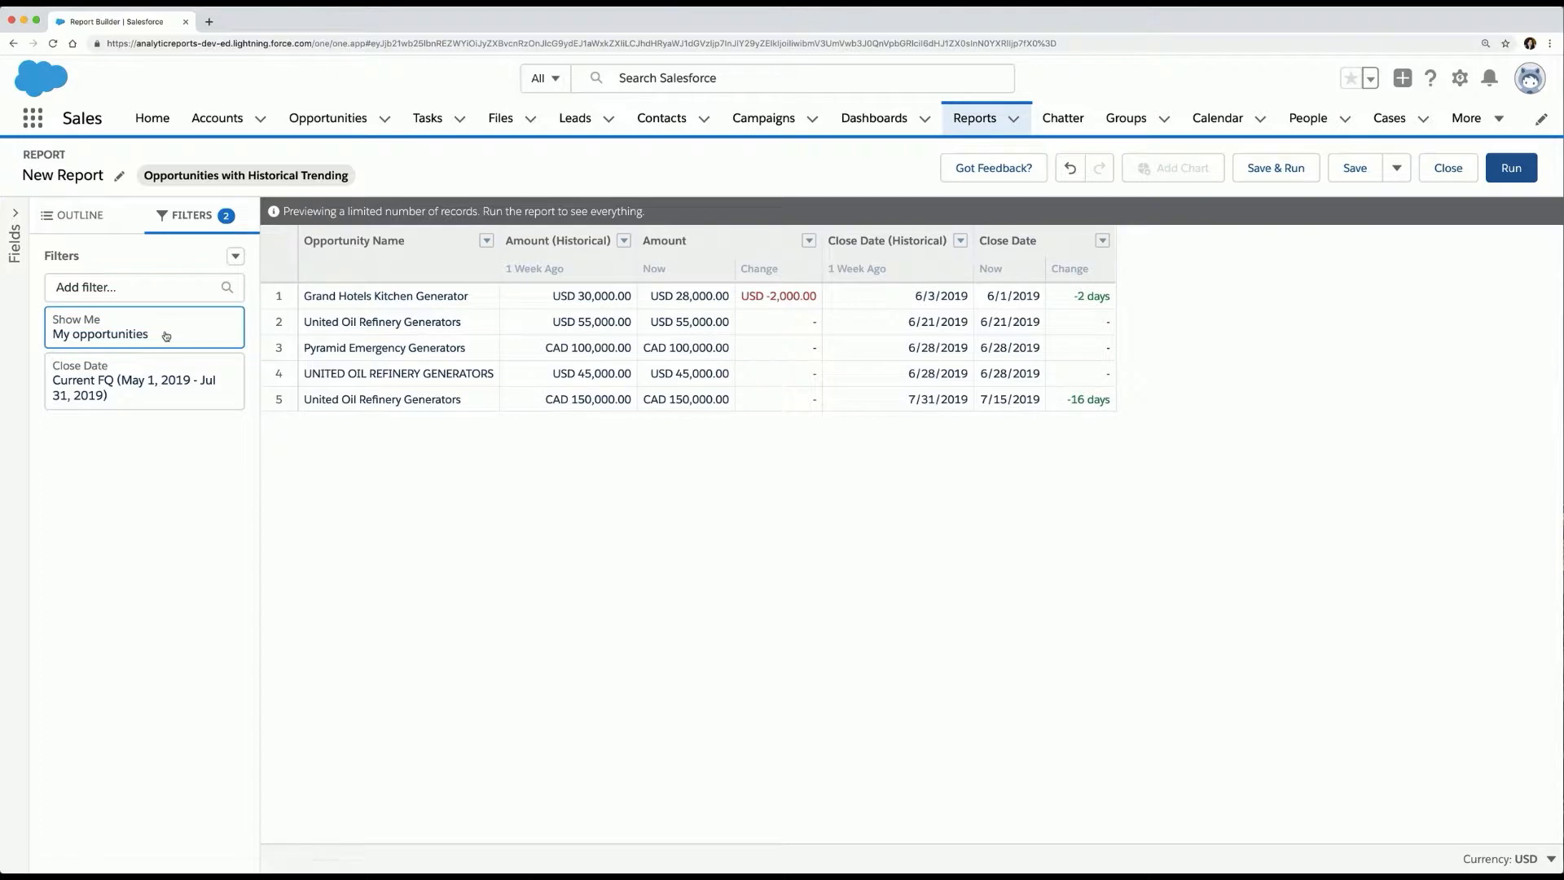
left_click(130, 338)
left_click(129, 338)
left_click(130, 338)
left_click(325, 326)
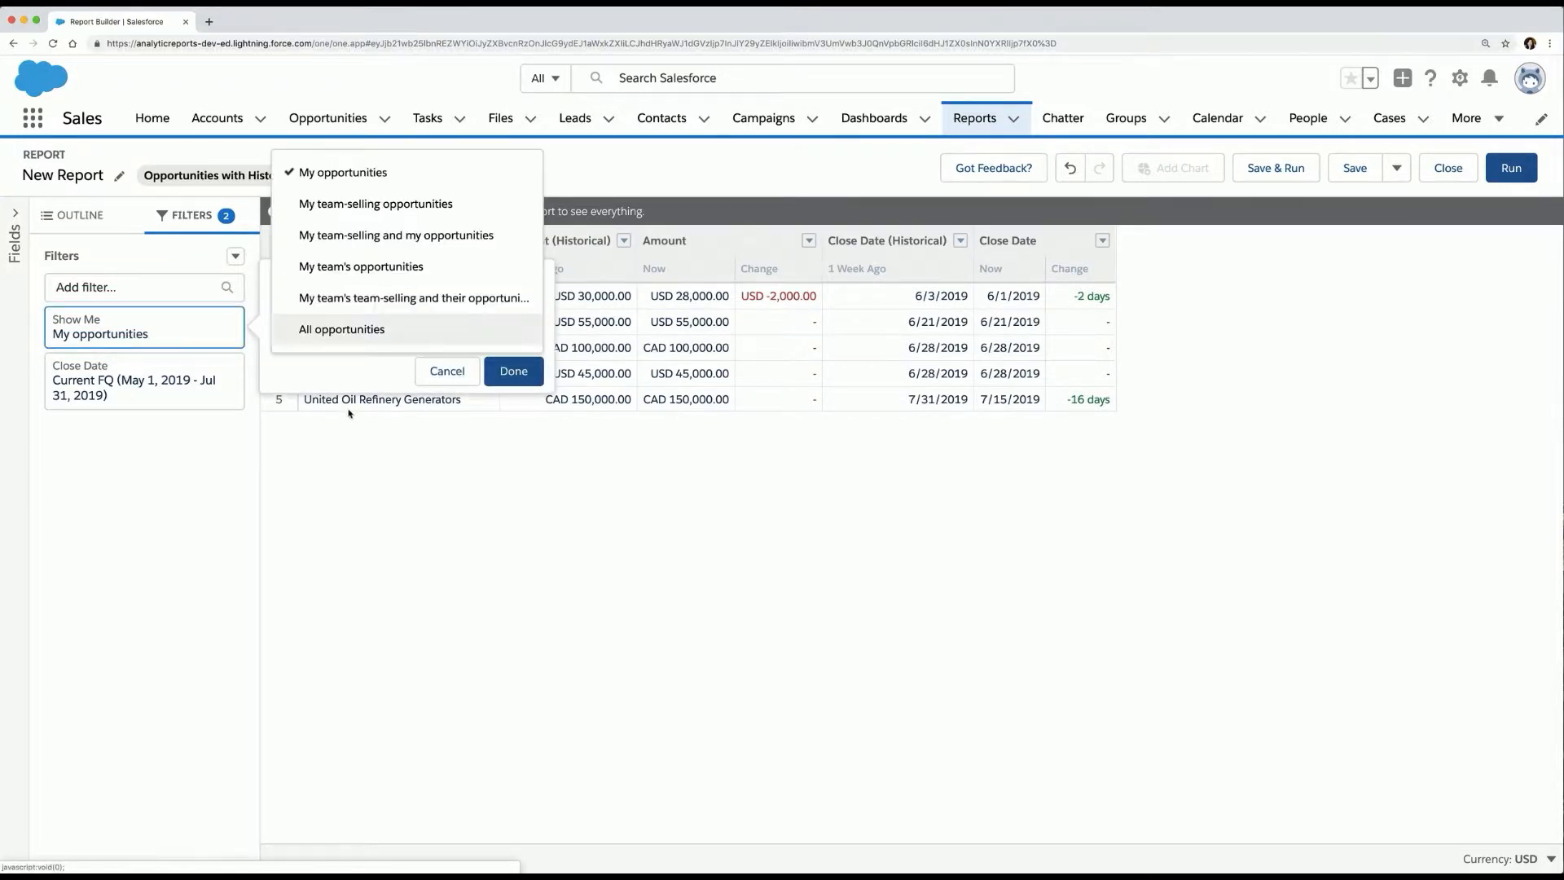
left_click(350, 330)
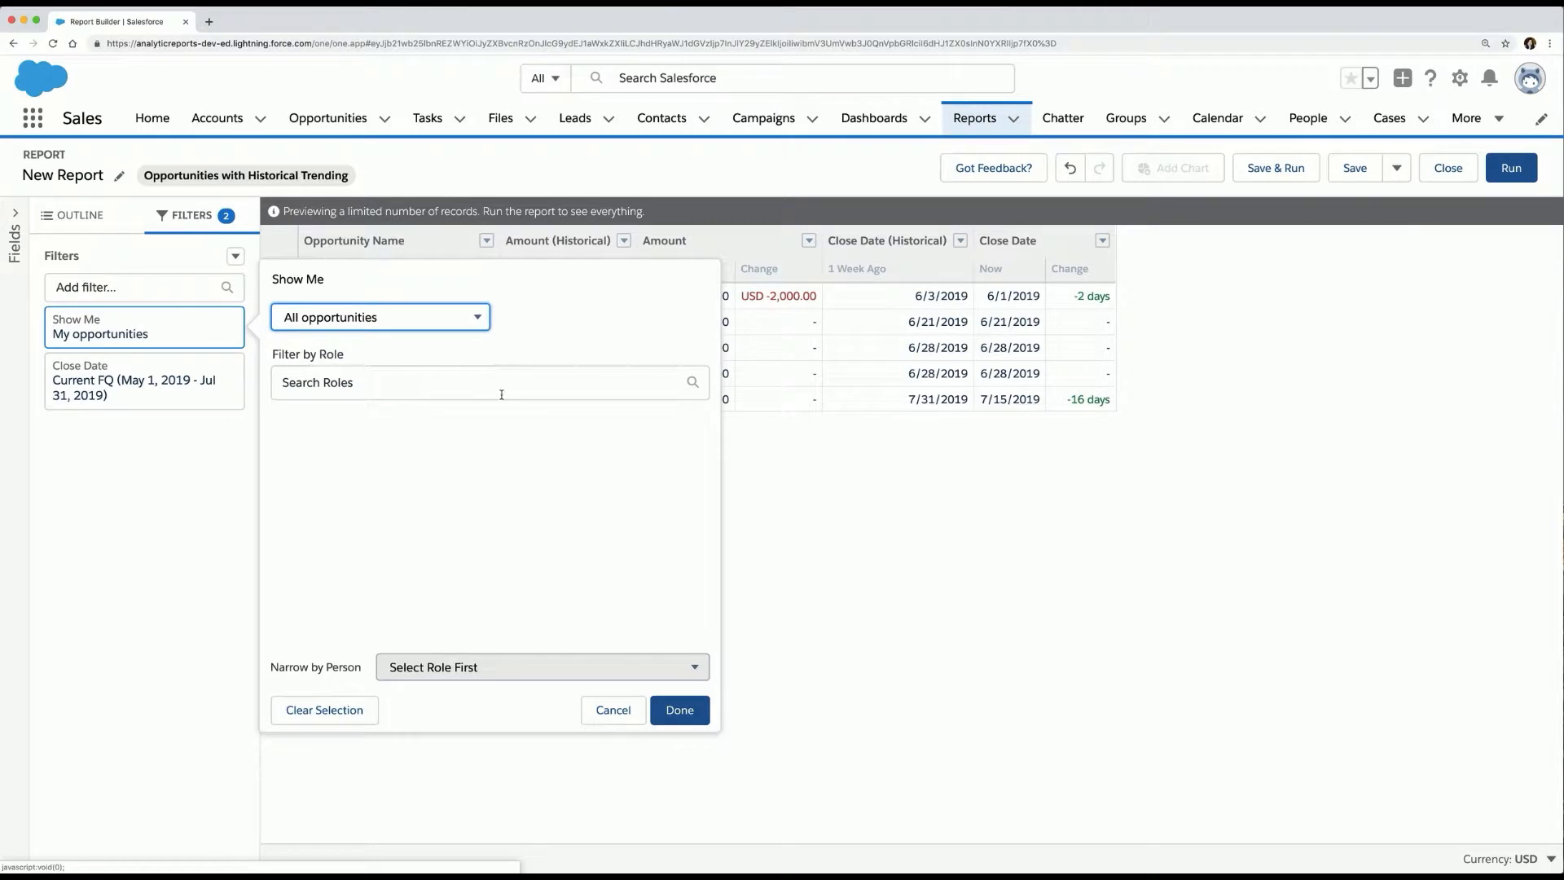
left_click(670, 713)
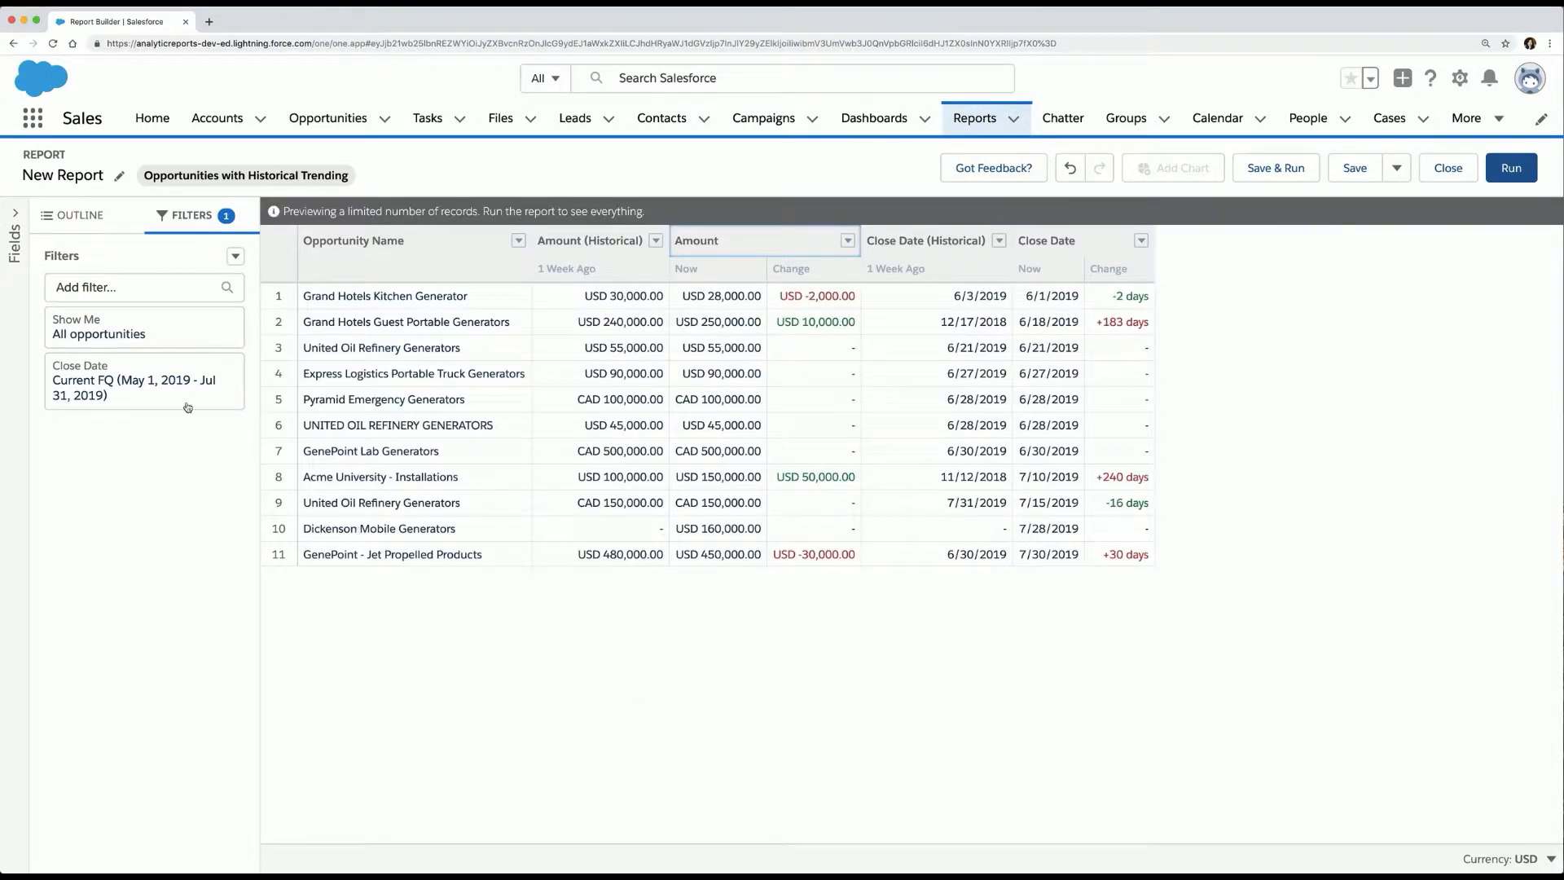
- Set the Close Date filter's range to Current FY
left_click(156, 380)
left_click(347, 412)
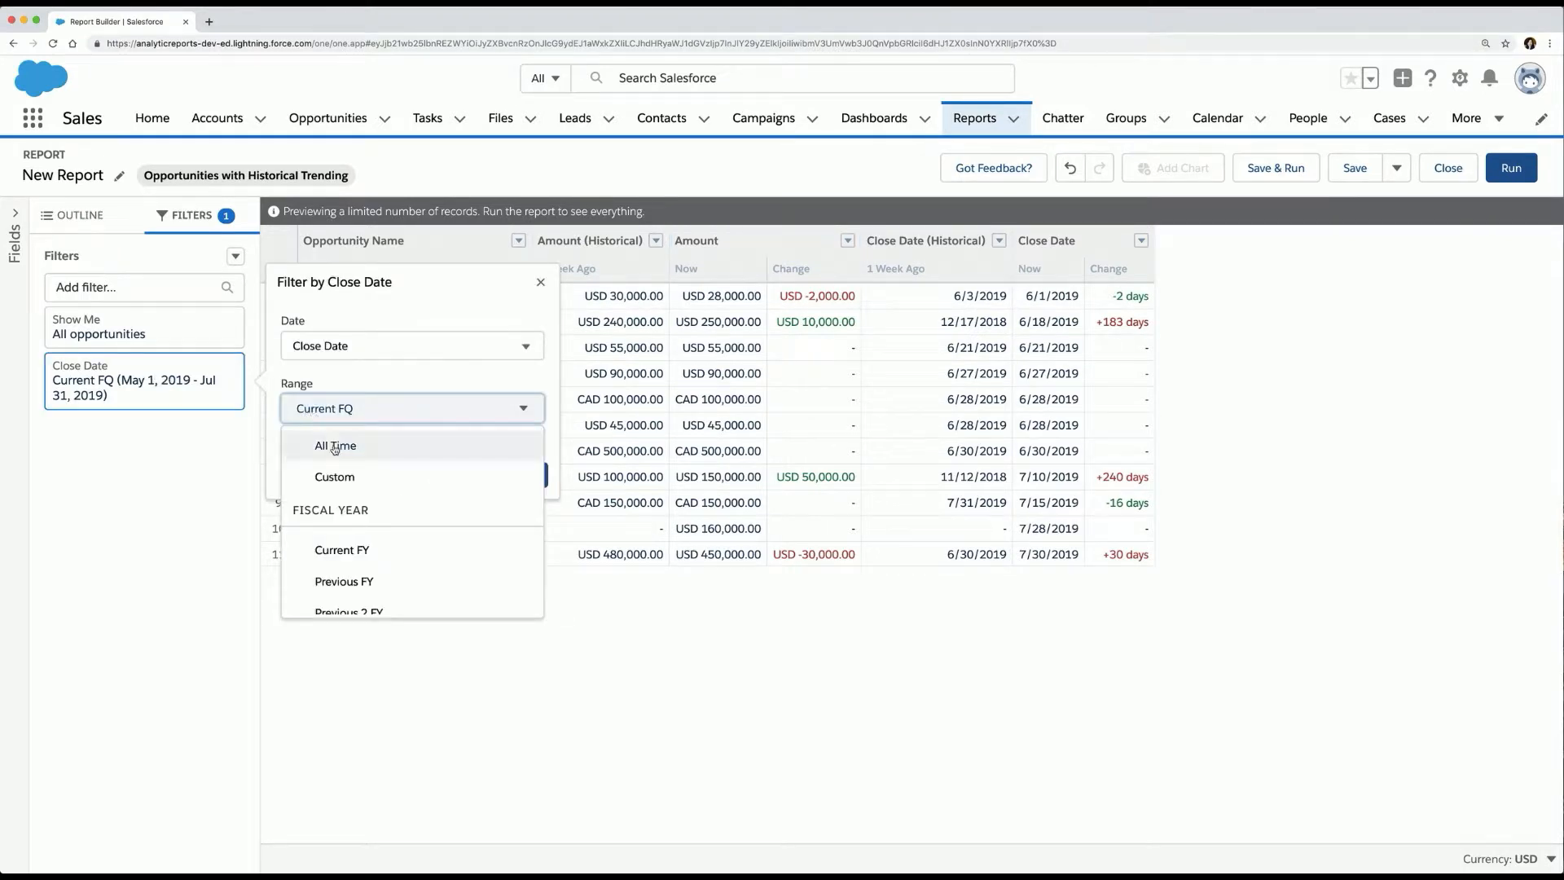
left_click(348, 551)
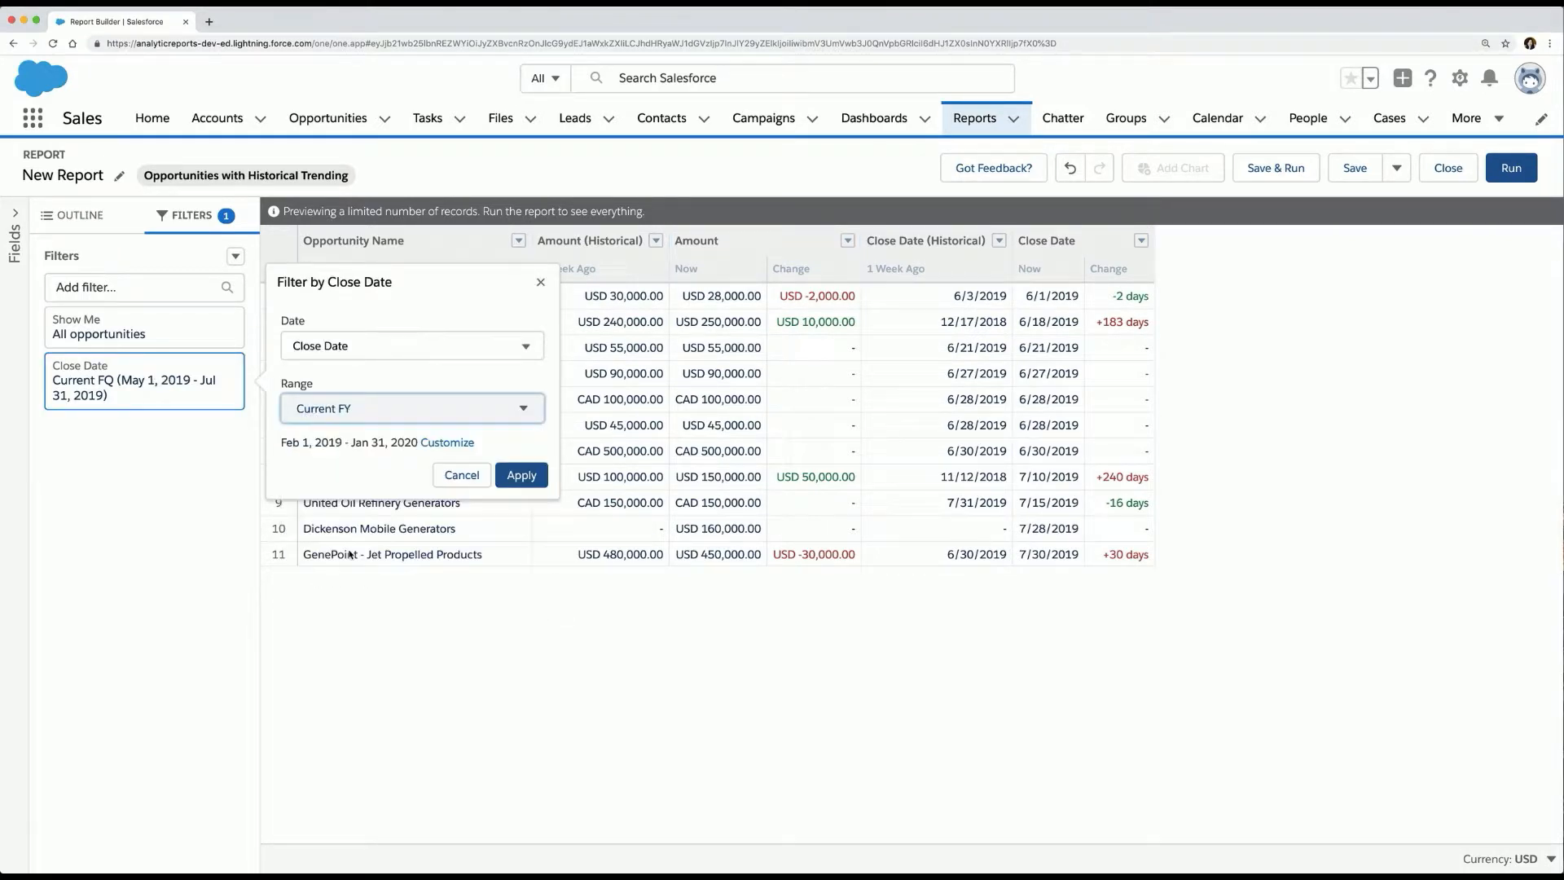
left_click(512, 477)
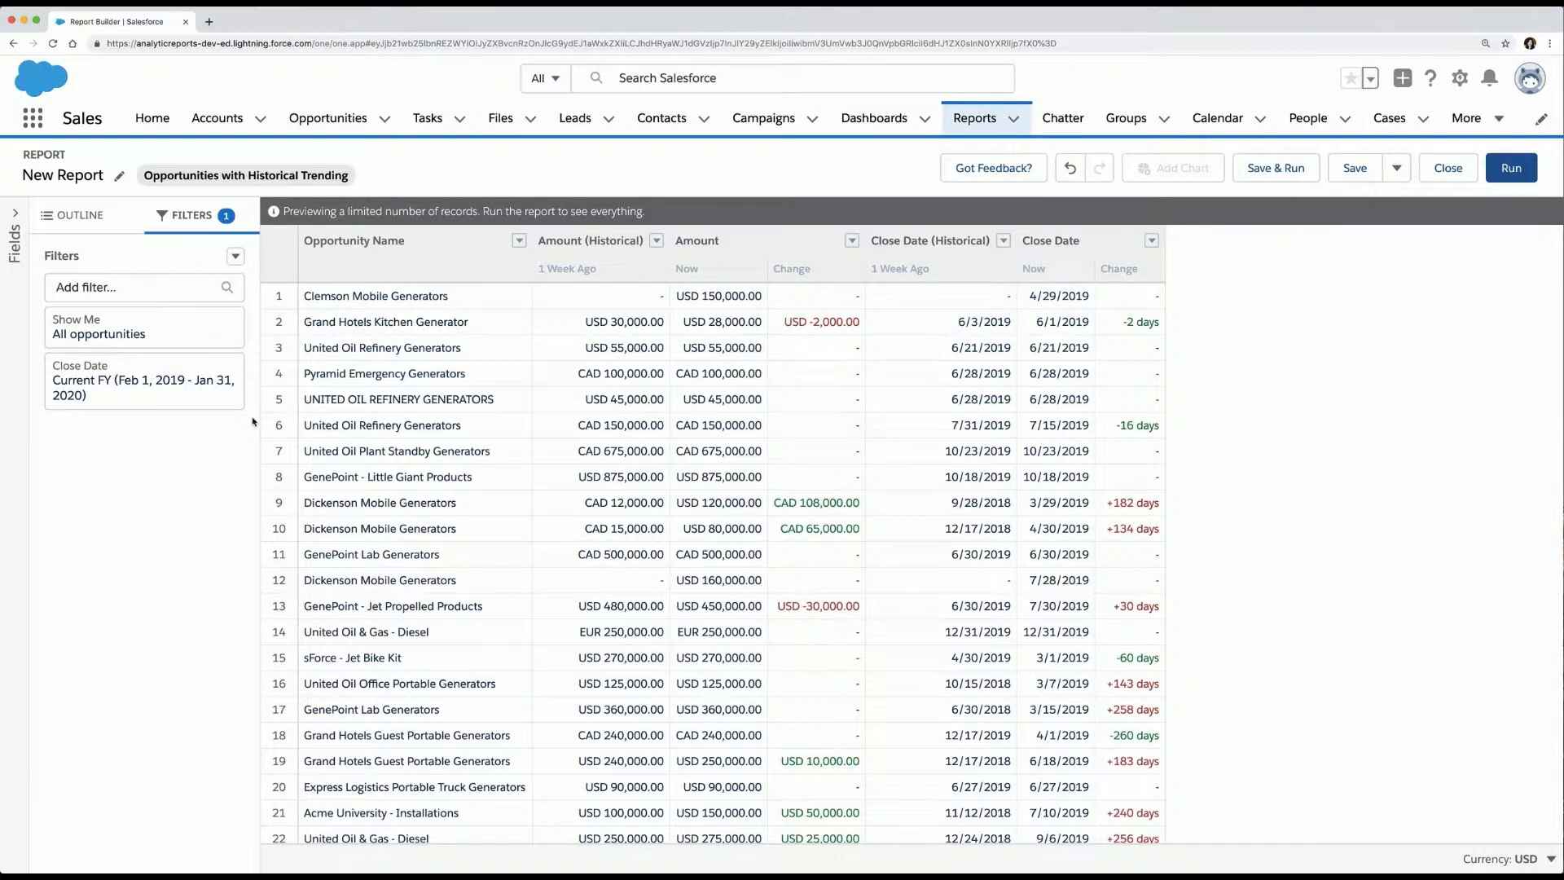
- Add a filter for Amount (Historical) greater than the Amount field, on any snapshot date
left_click(131, 289)
type("amount")
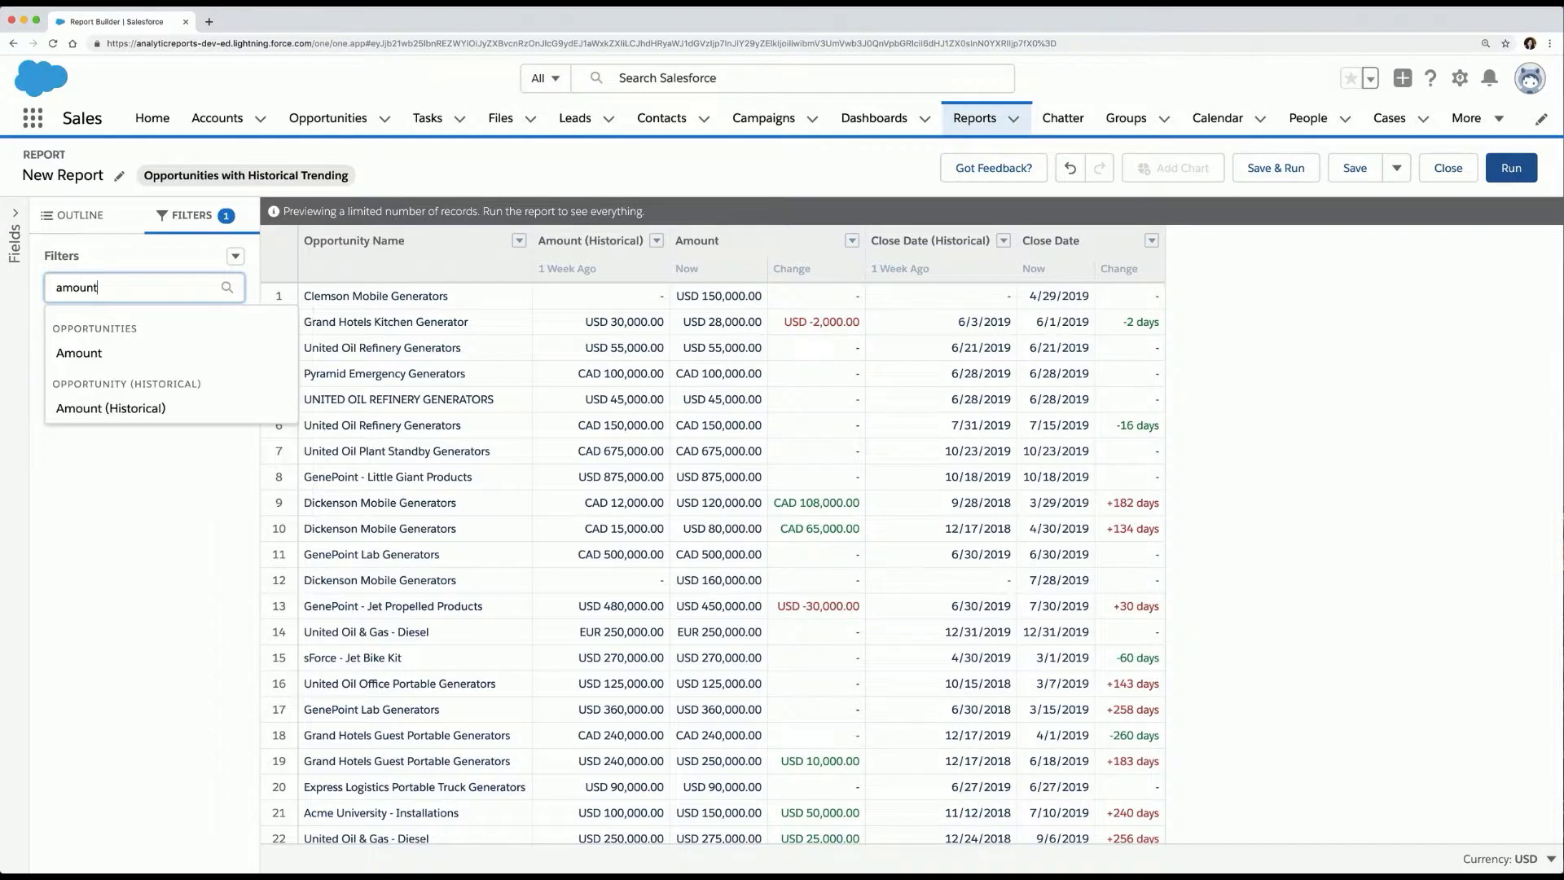
left_click(121, 409)
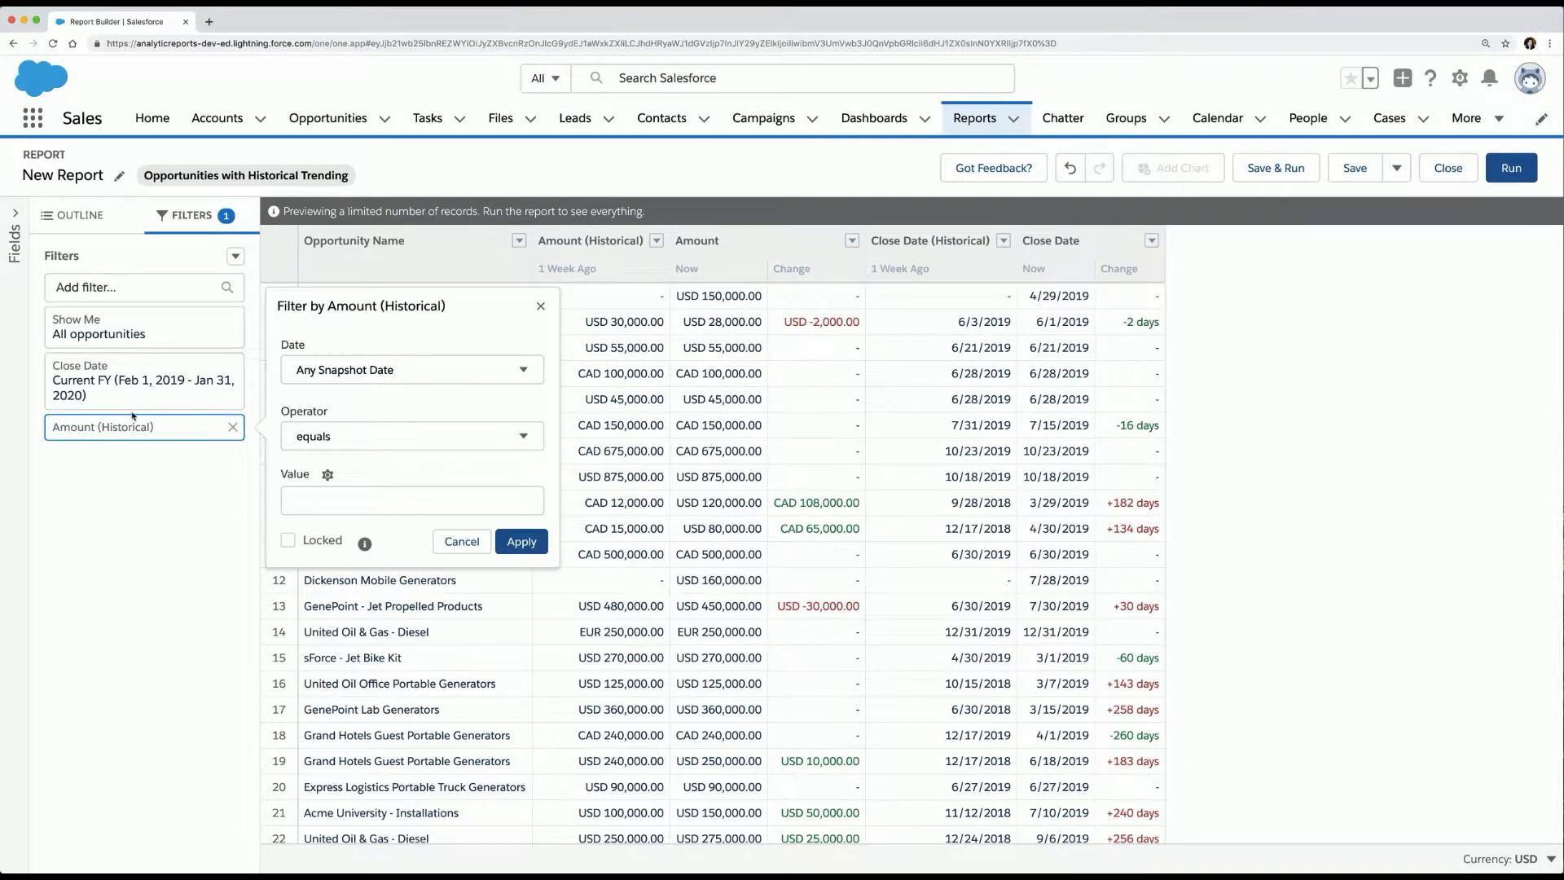
left_click(352, 442)
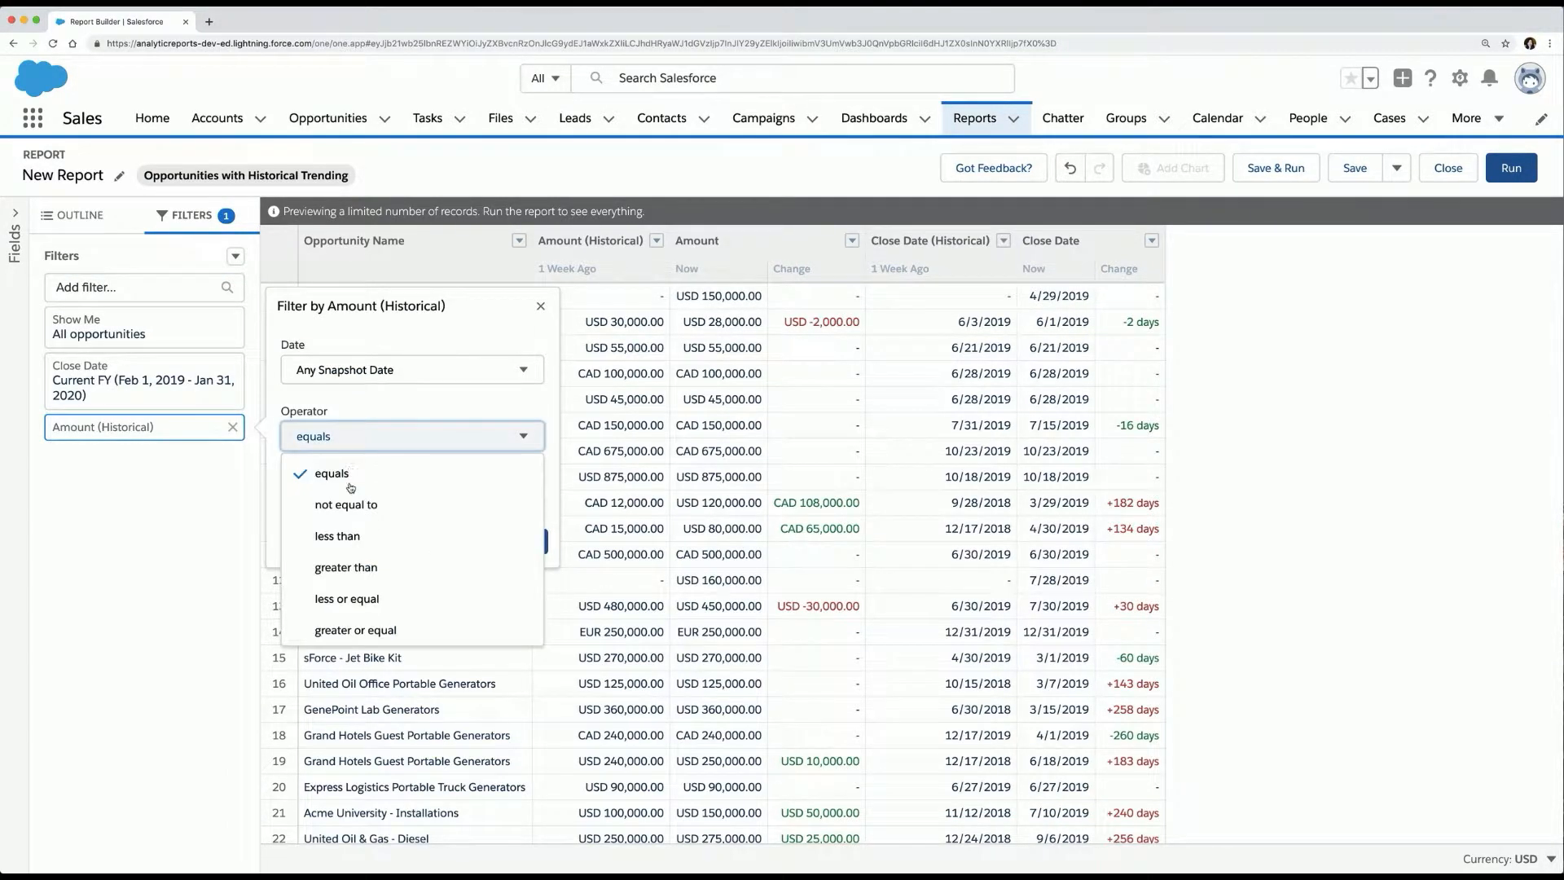
left_click(361, 570)
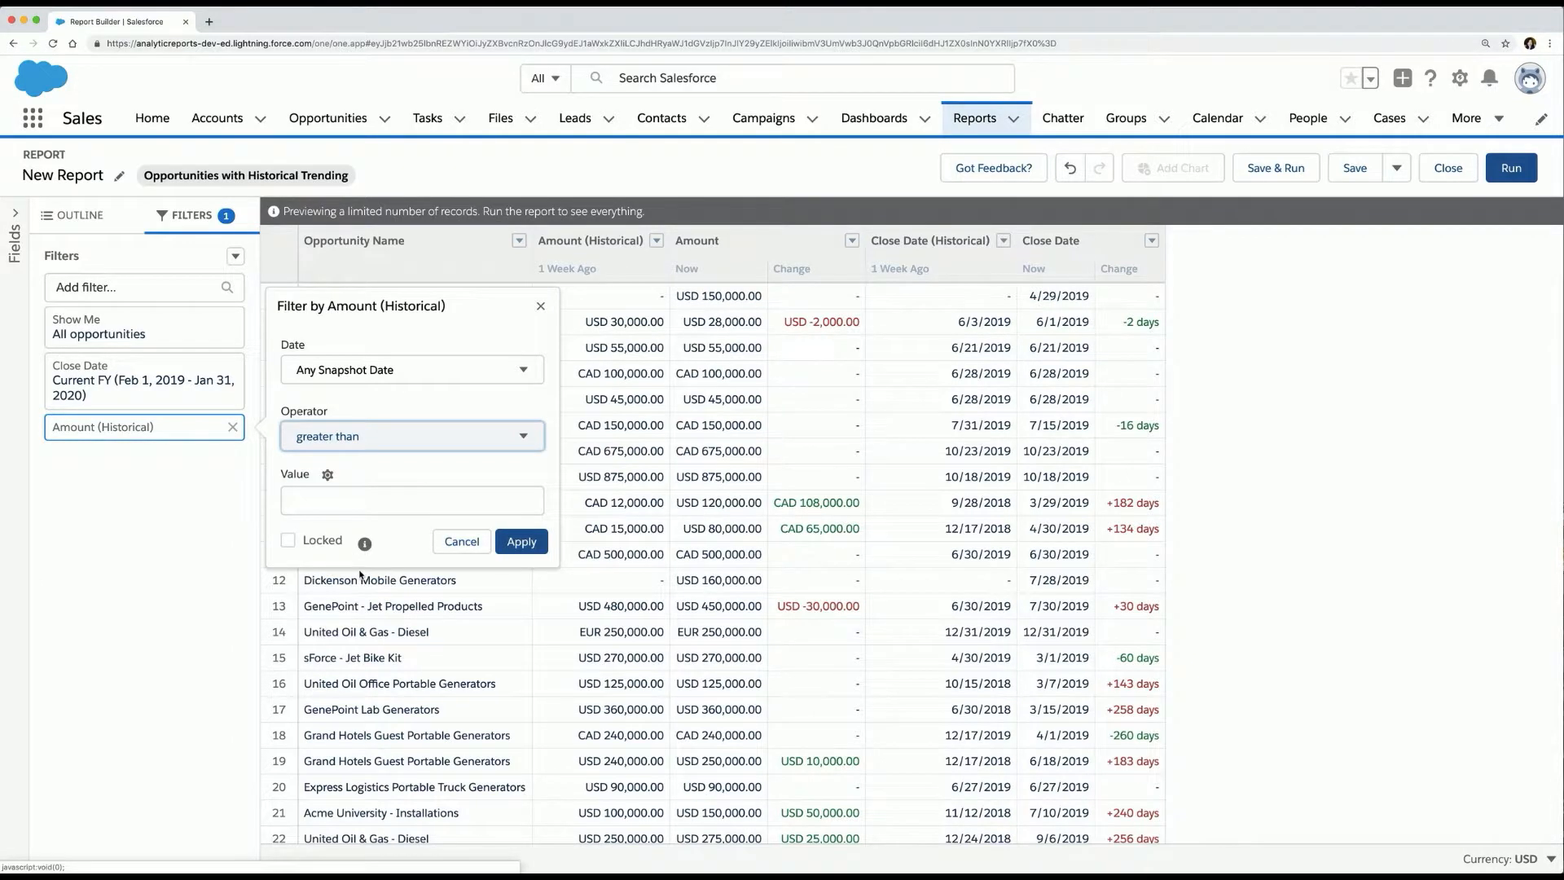
left_click(327, 475)
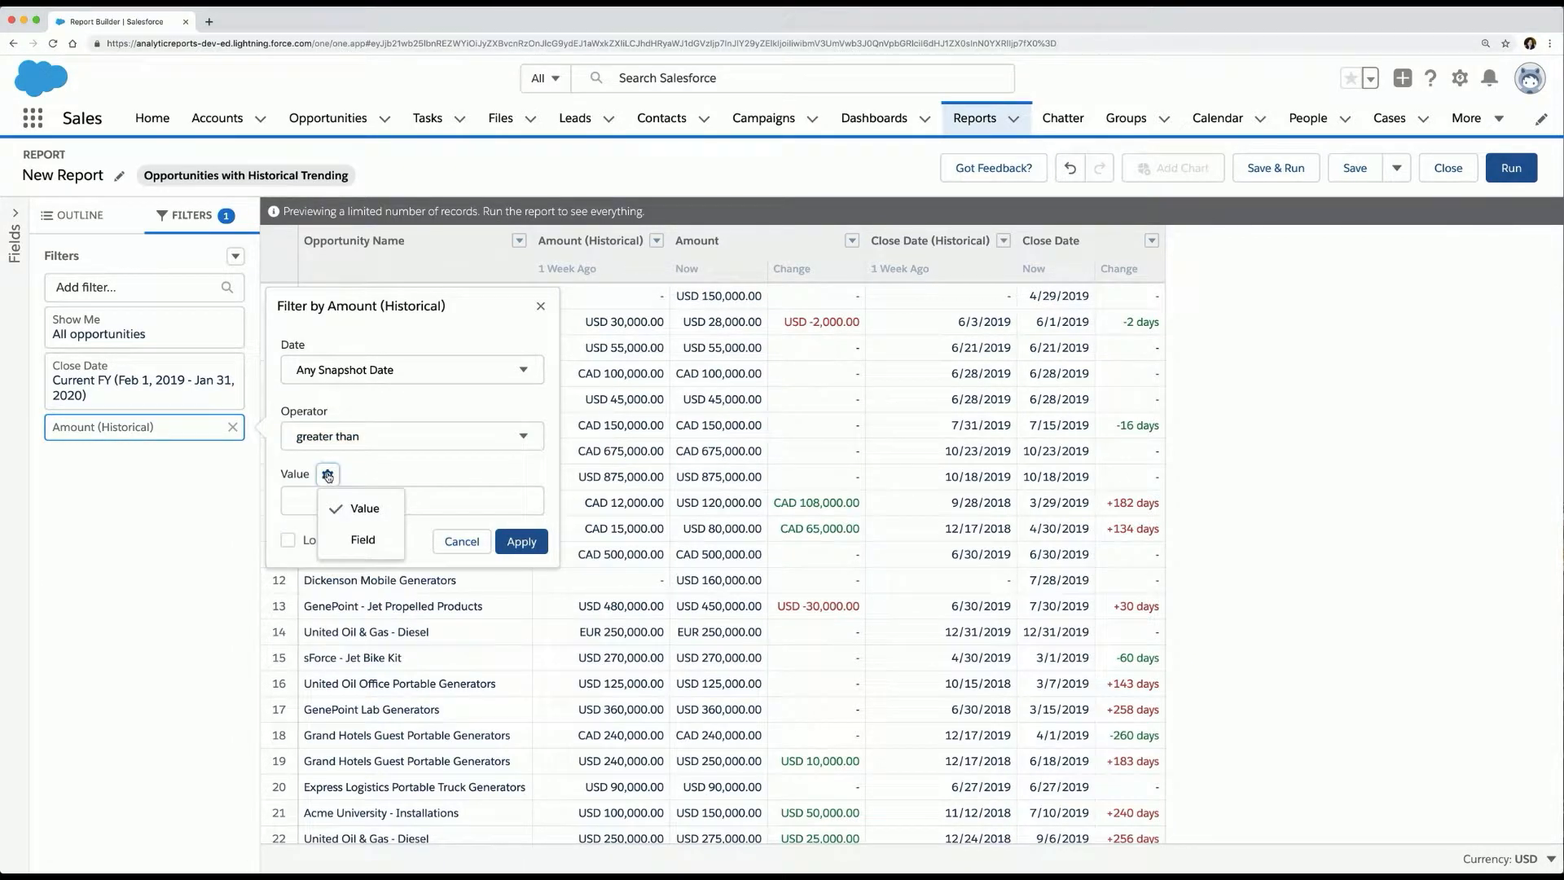
left_click(358, 540)
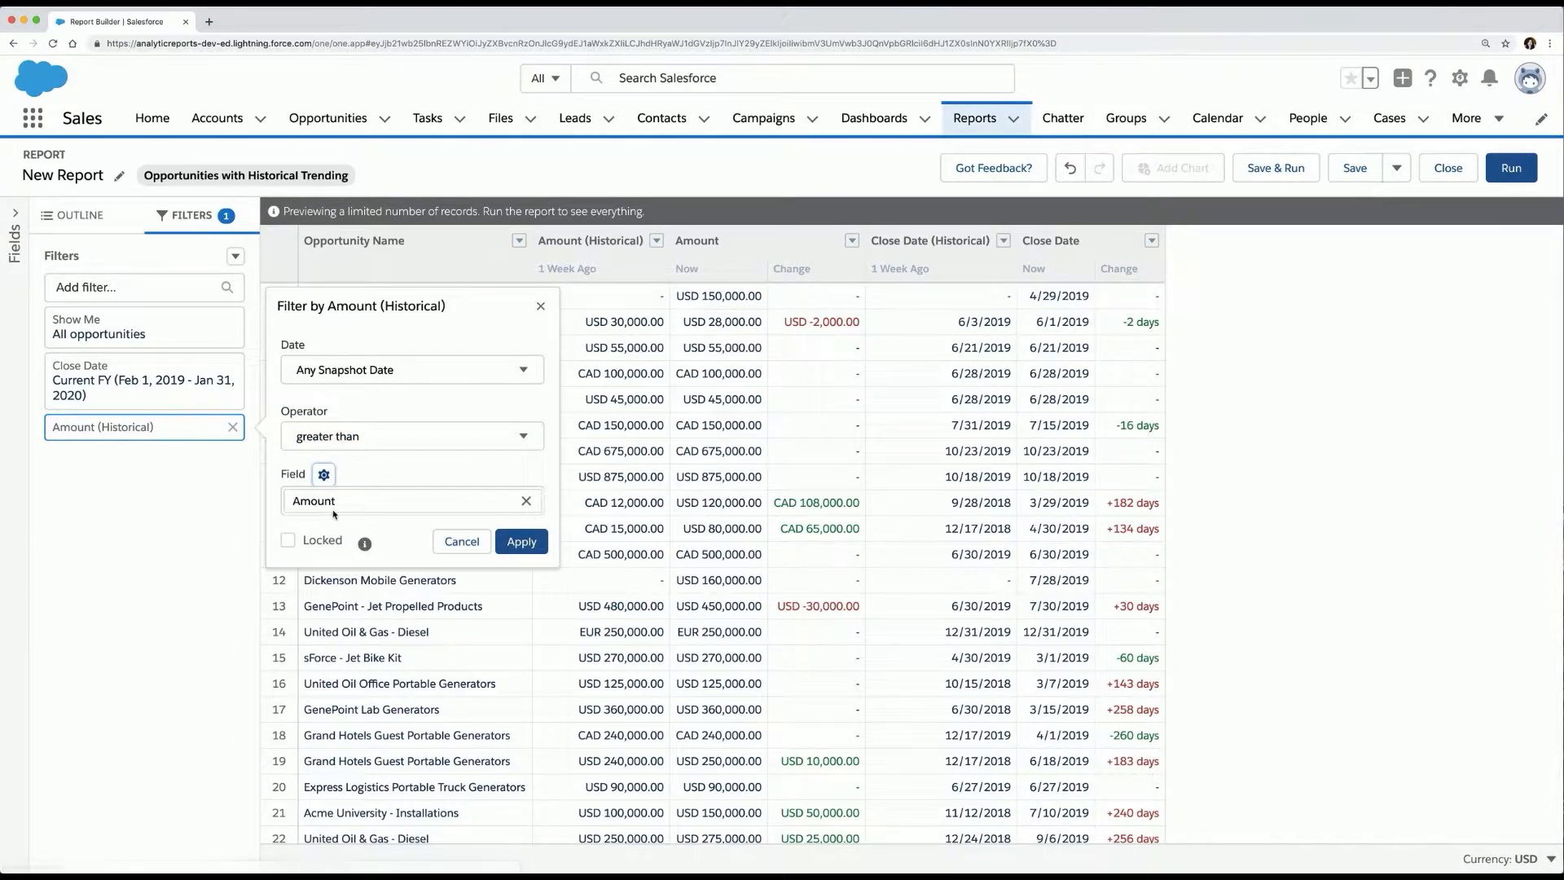
left_click(520, 546)
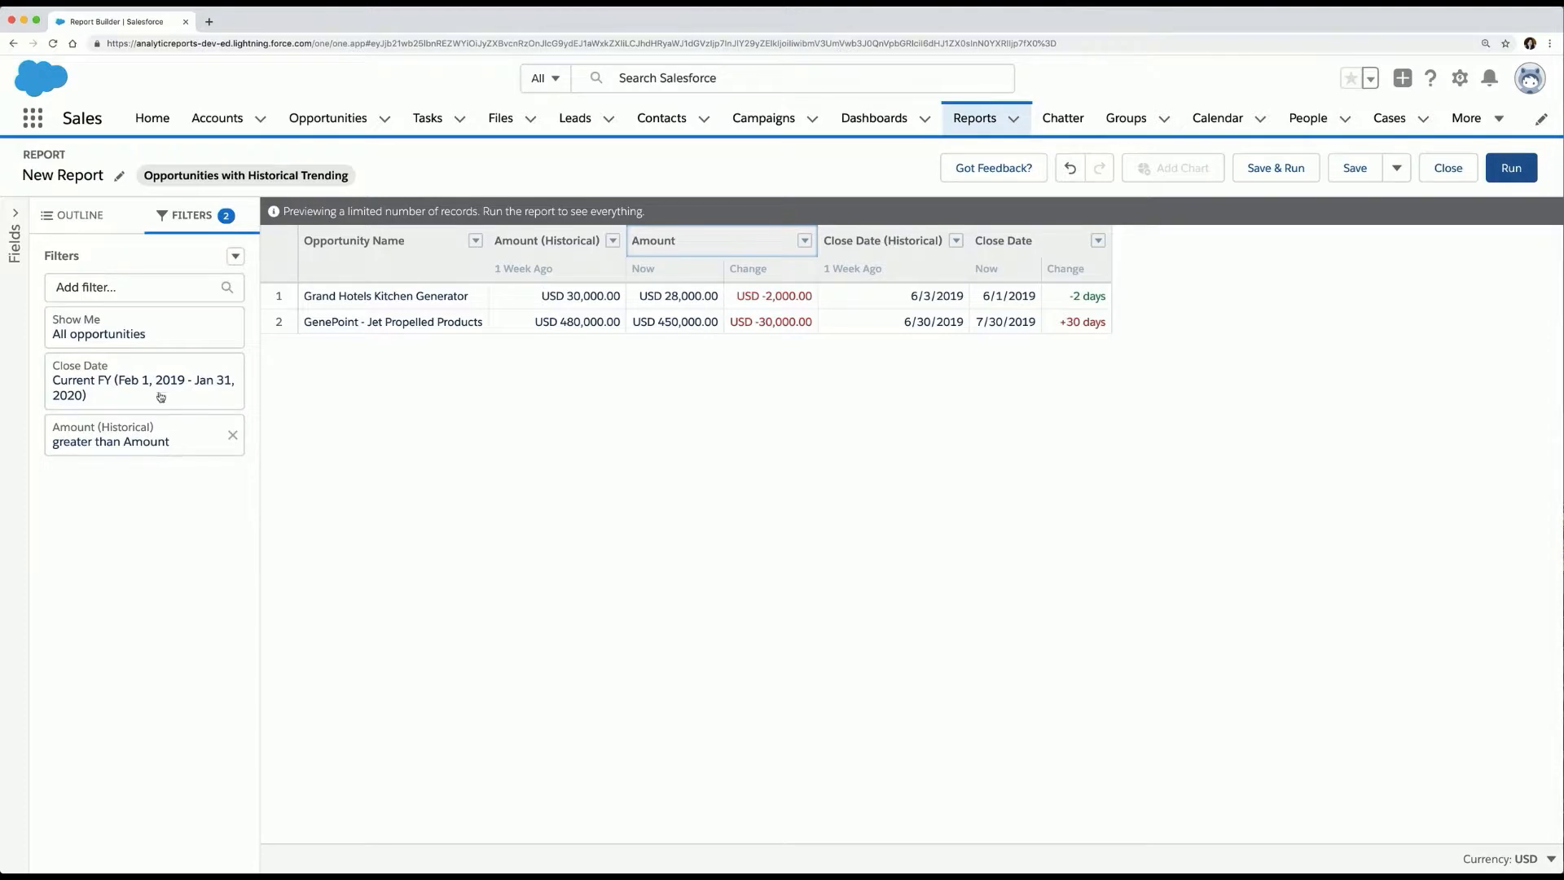
- Add a filter for Close Date (Historical) less than the Close Date field, on any snapshot date
left_click(126, 287)
type("close date")
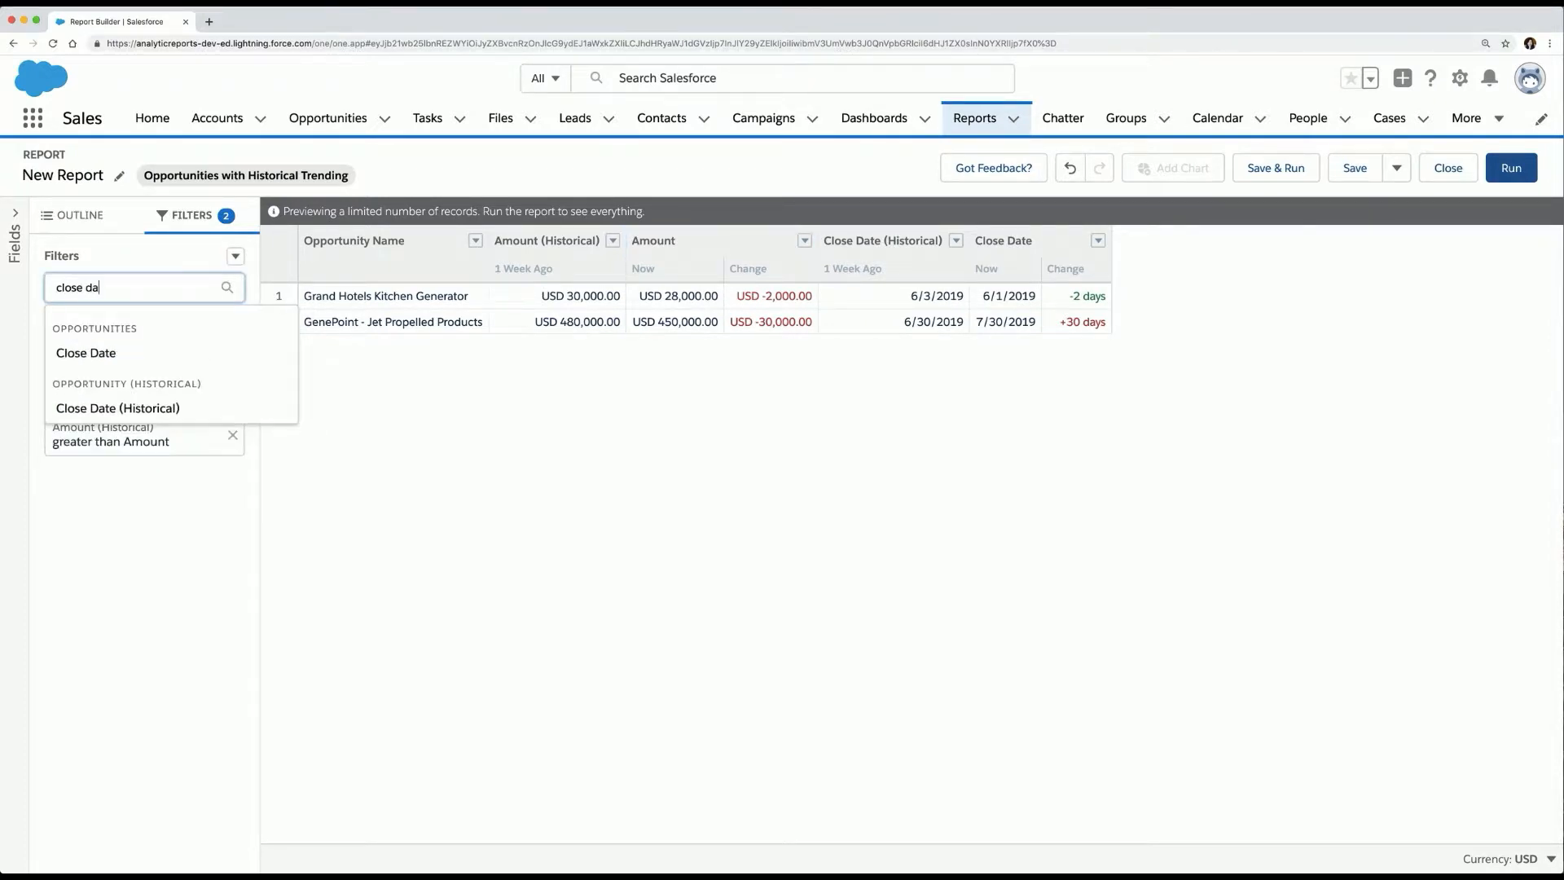
left_click(135, 407)
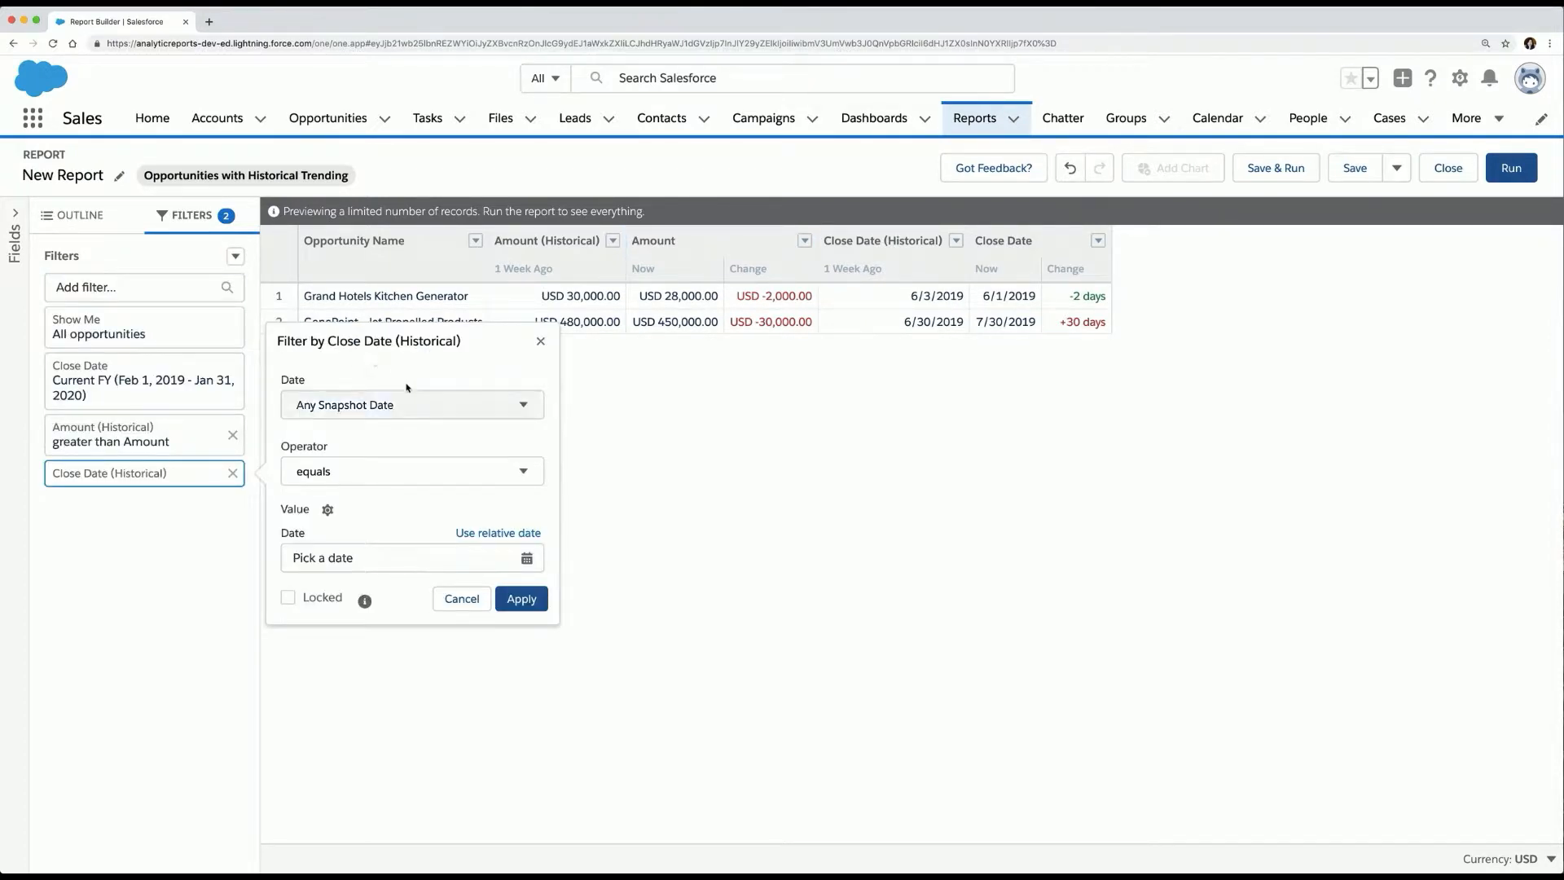
left_click(418, 473)
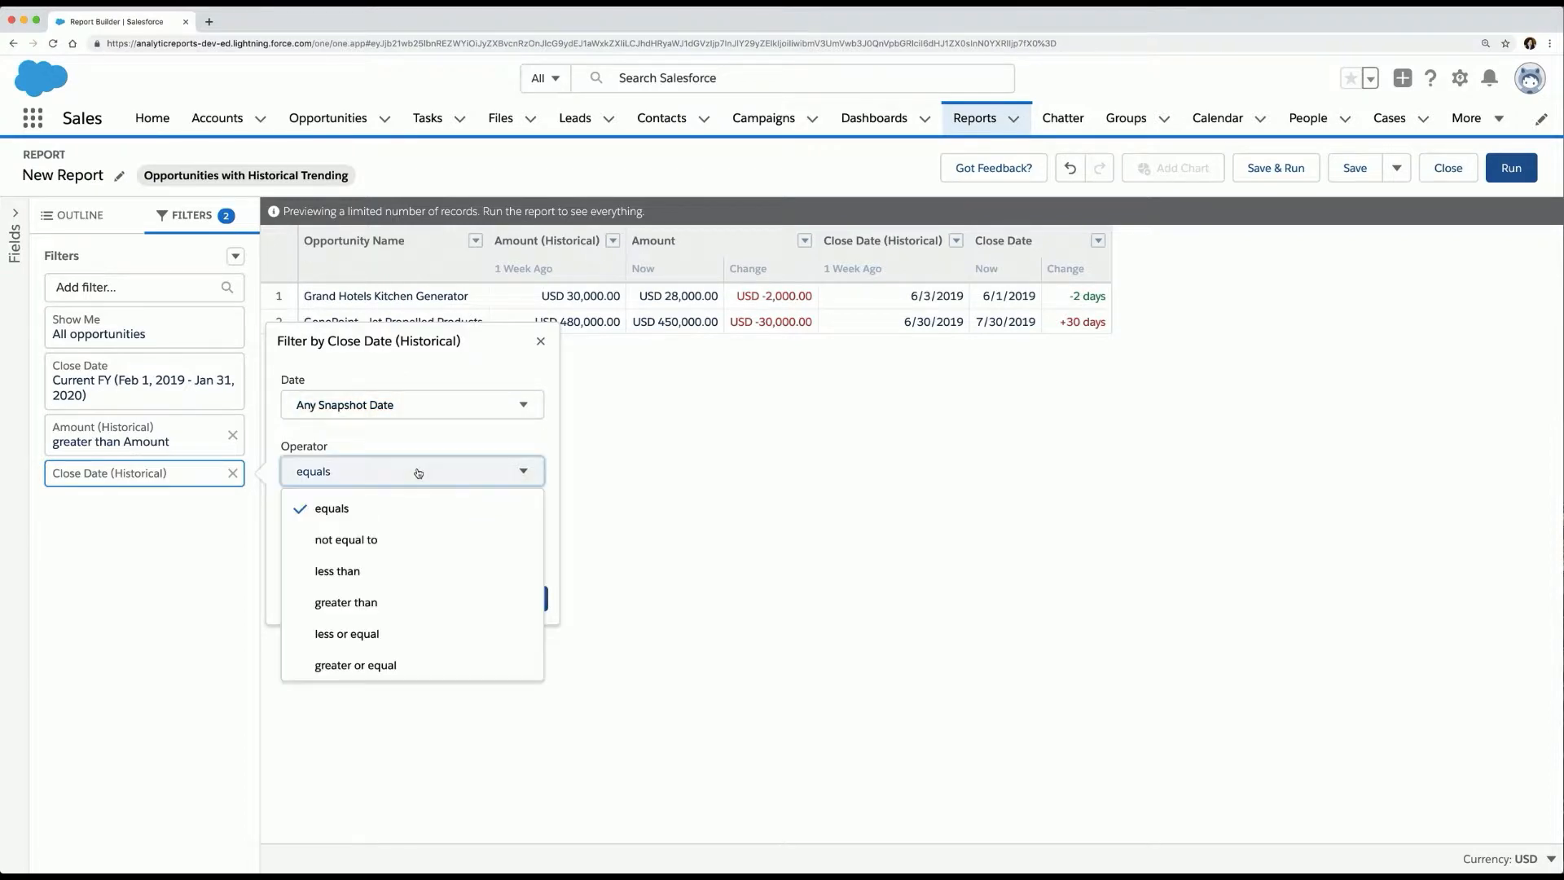
left_click(339, 572)
left_click(328, 510)
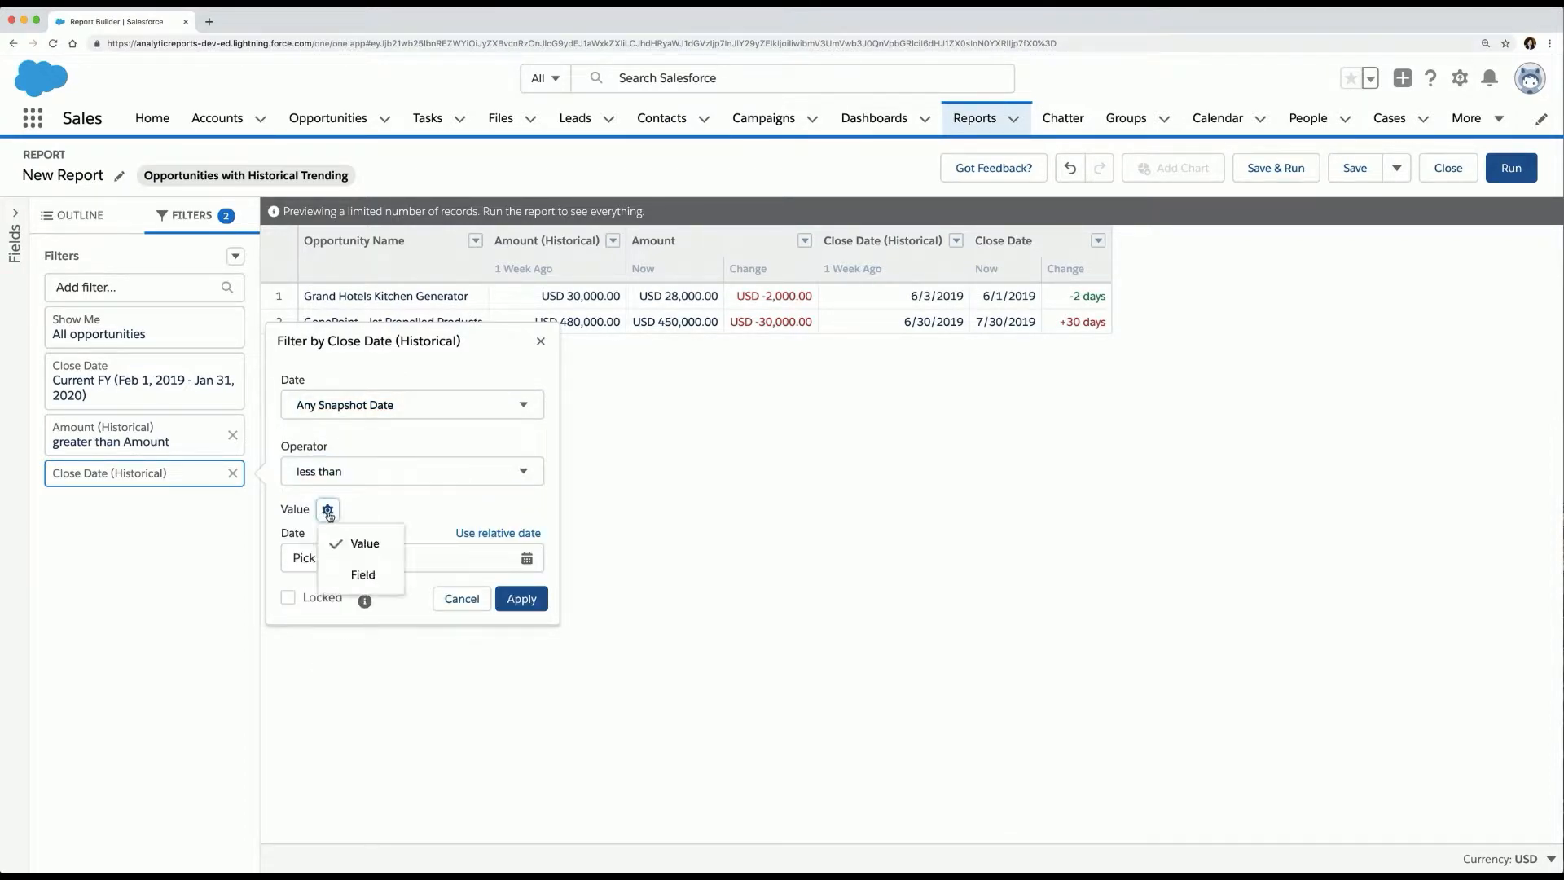
left_click(361, 575)
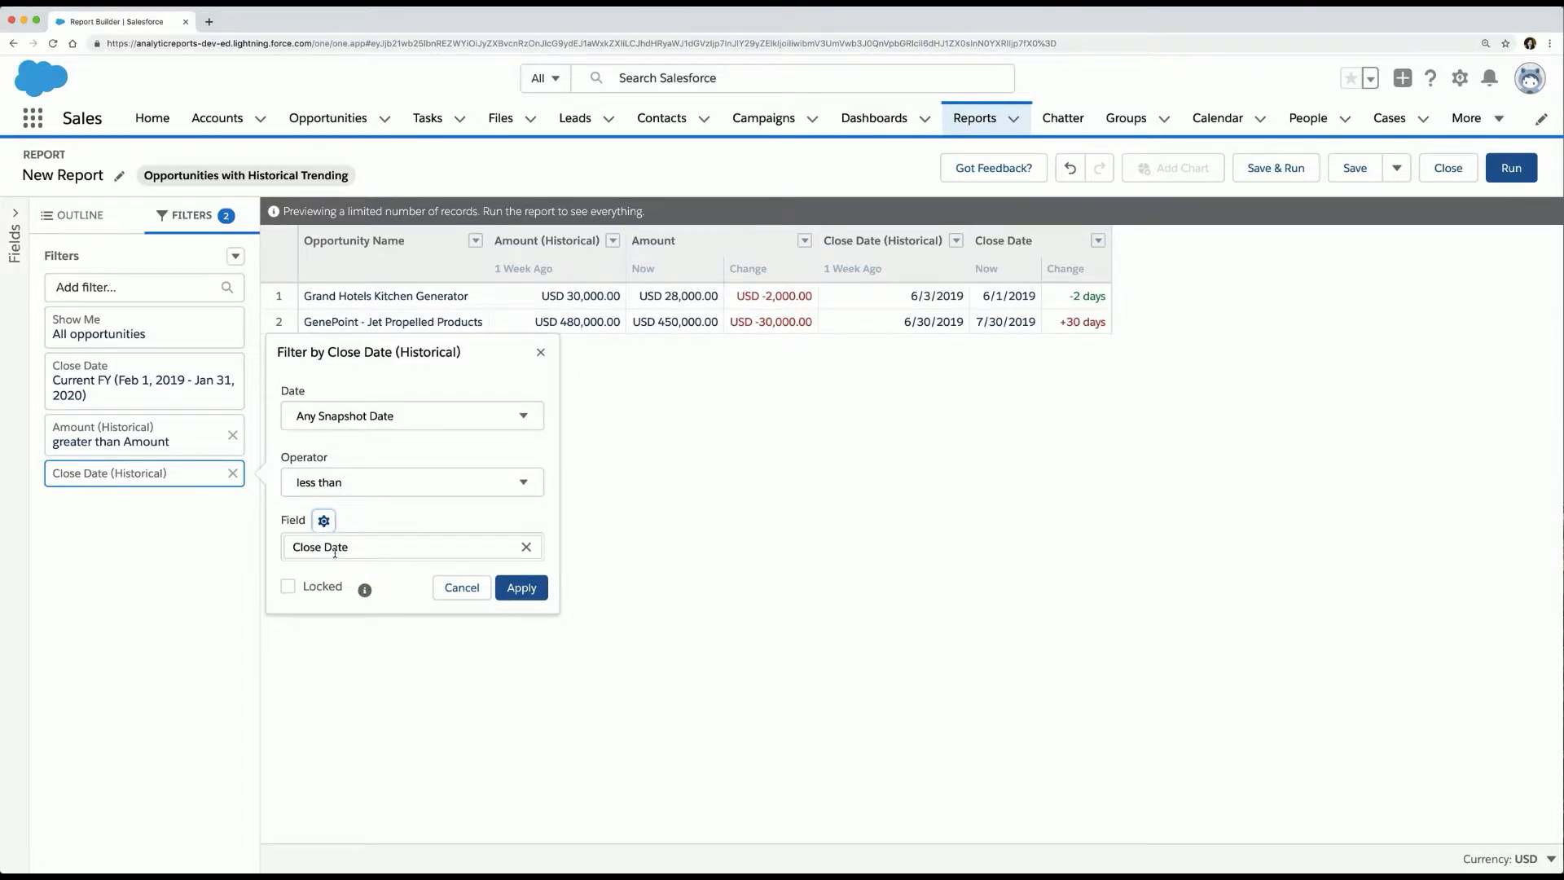
left_click(512, 592)
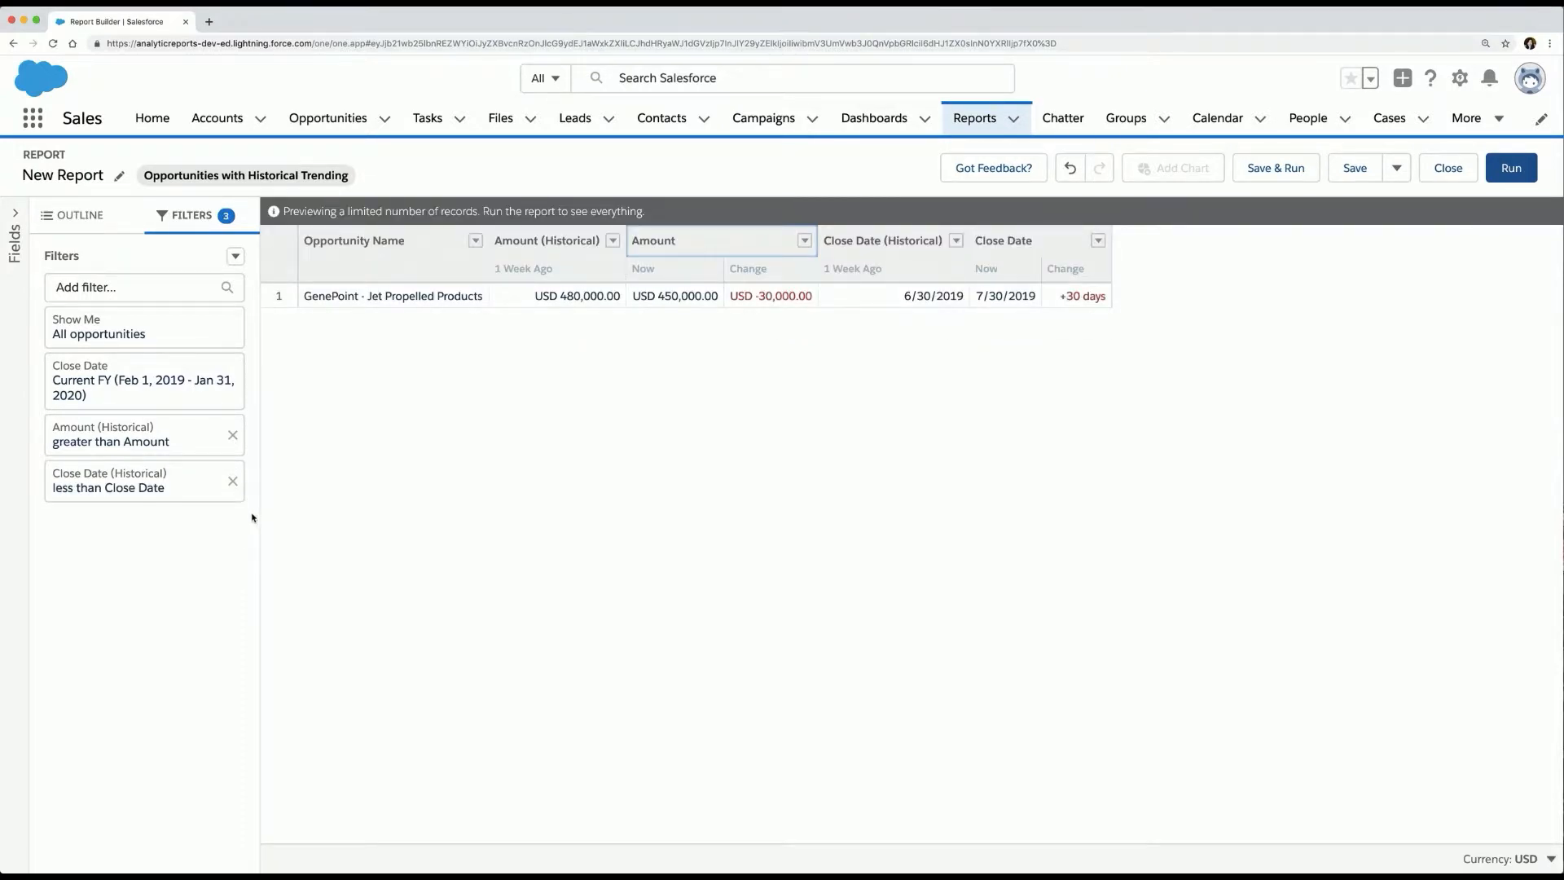
- Add filter logic, change it to 1 OR 2, and run the report
left_click(235, 256)
left_click(215, 283)
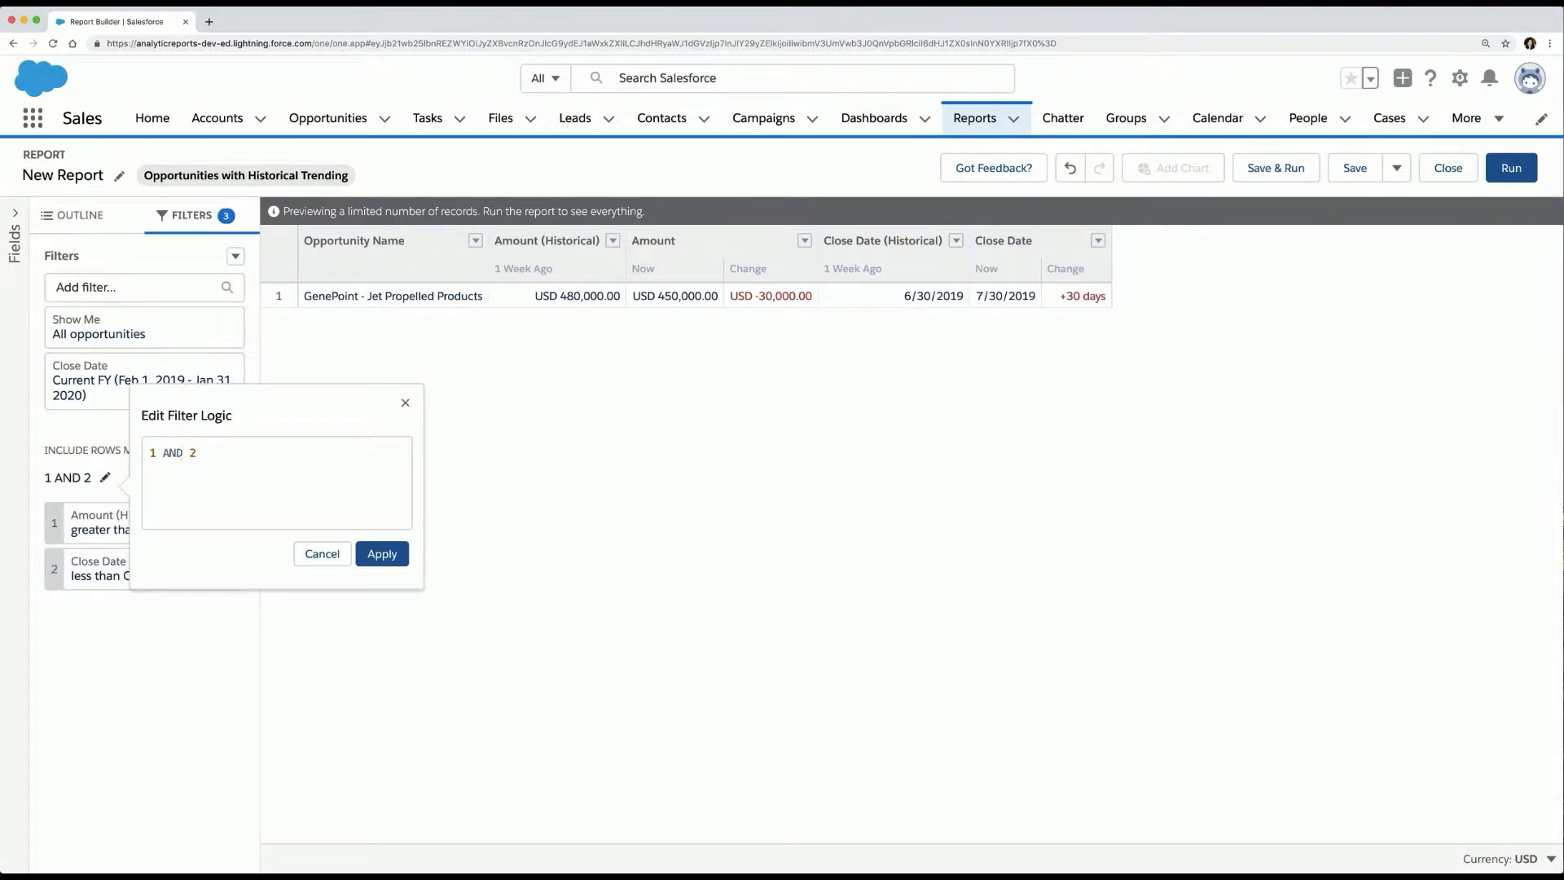
double_click(173, 453)
key("BackSpace")
type("OR")
left_click(372, 554)
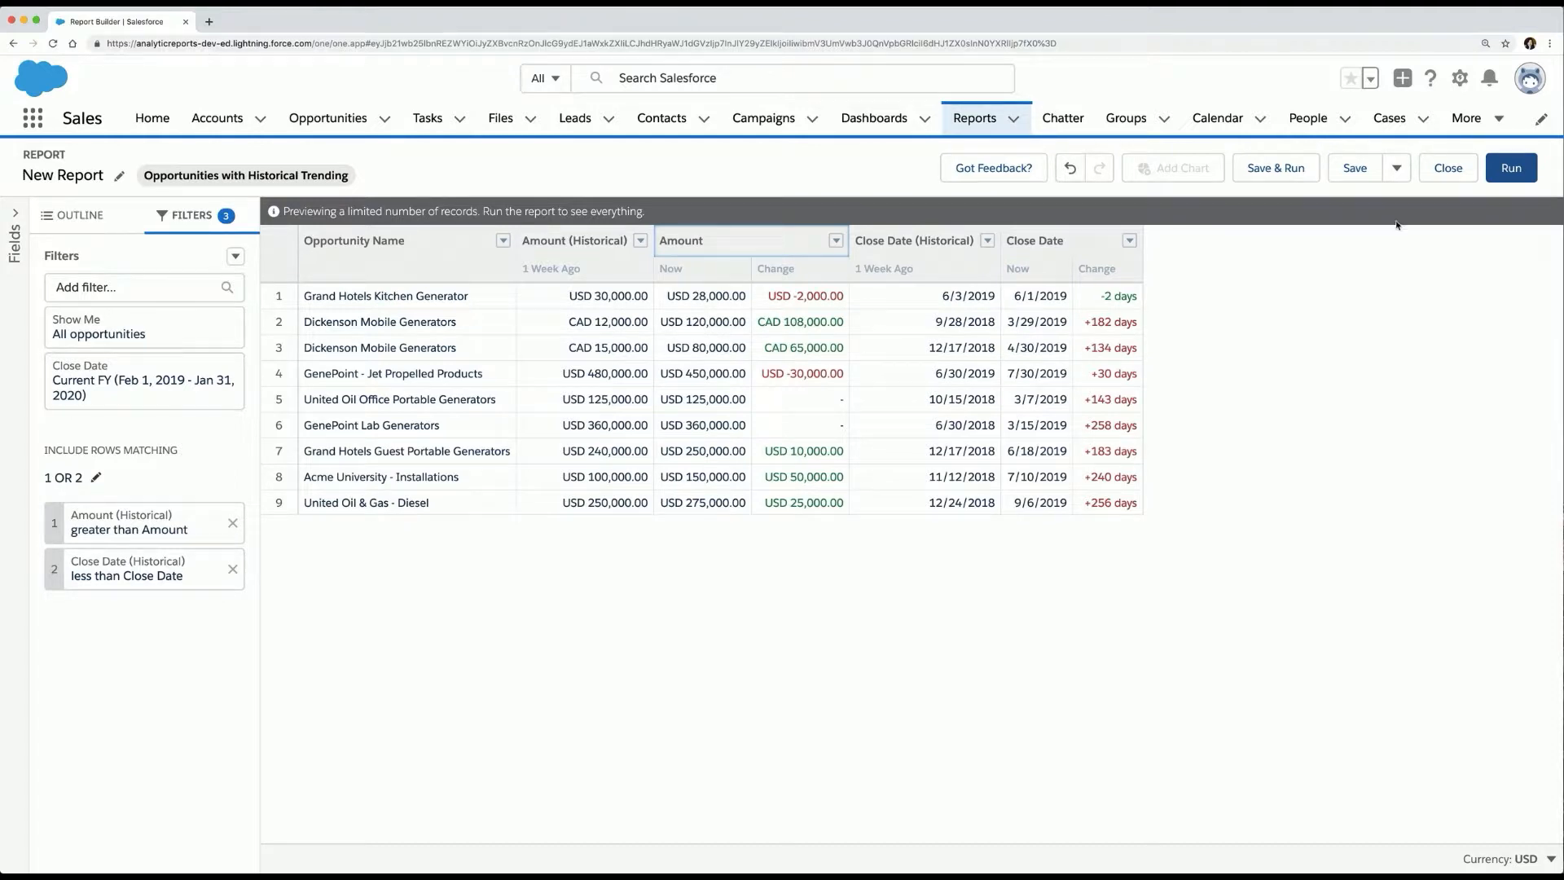
left_click(1499, 169)
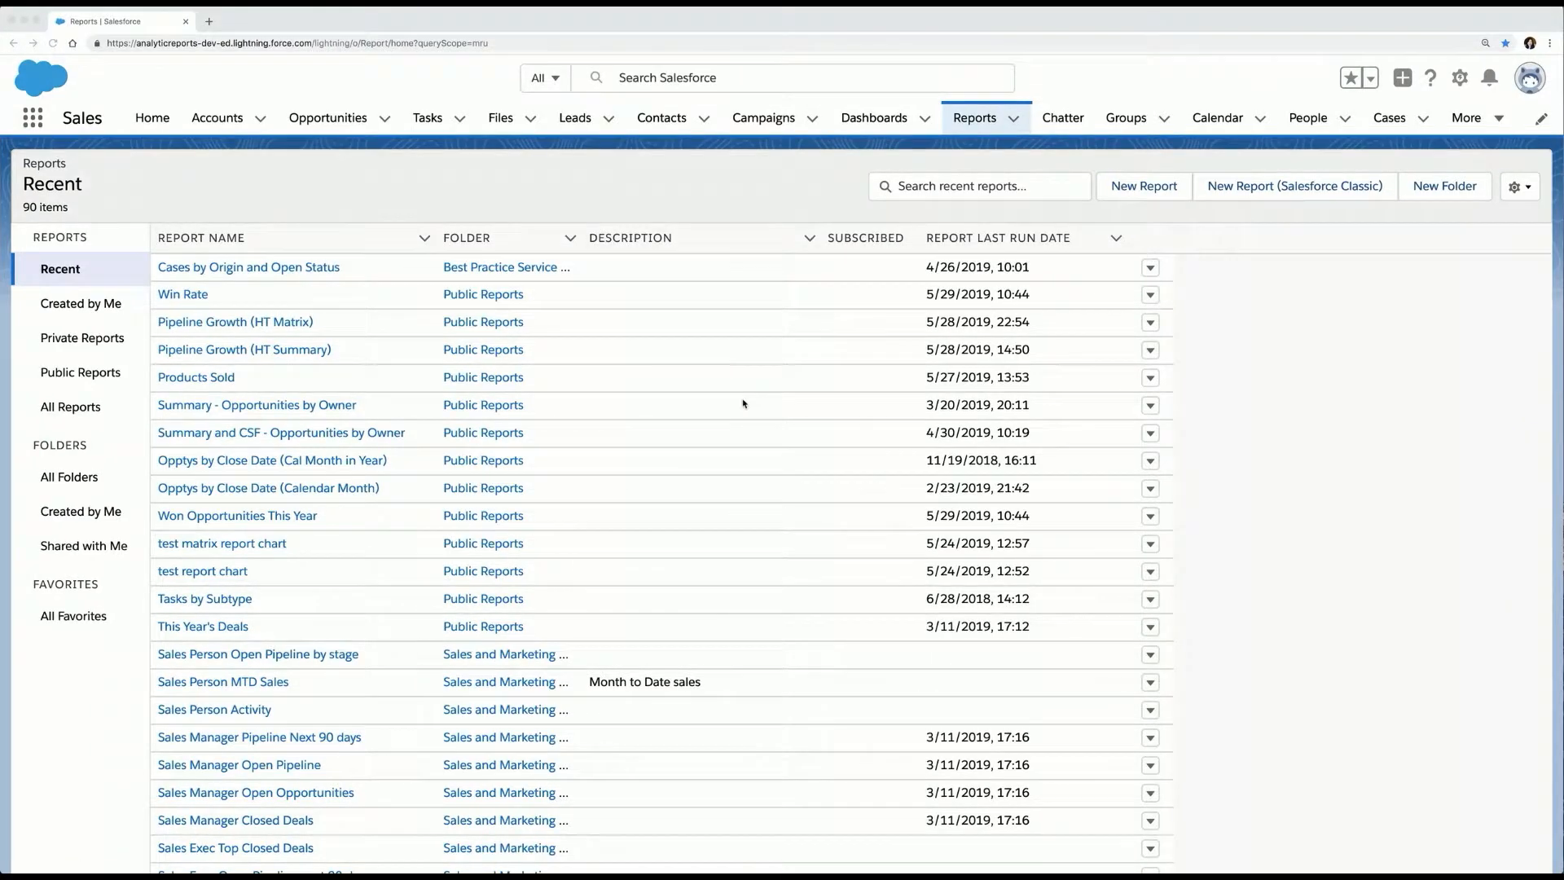
- Create a new report using the Opportunities with Historical Trending report type from the Opportunities category
left_click(1143, 186)
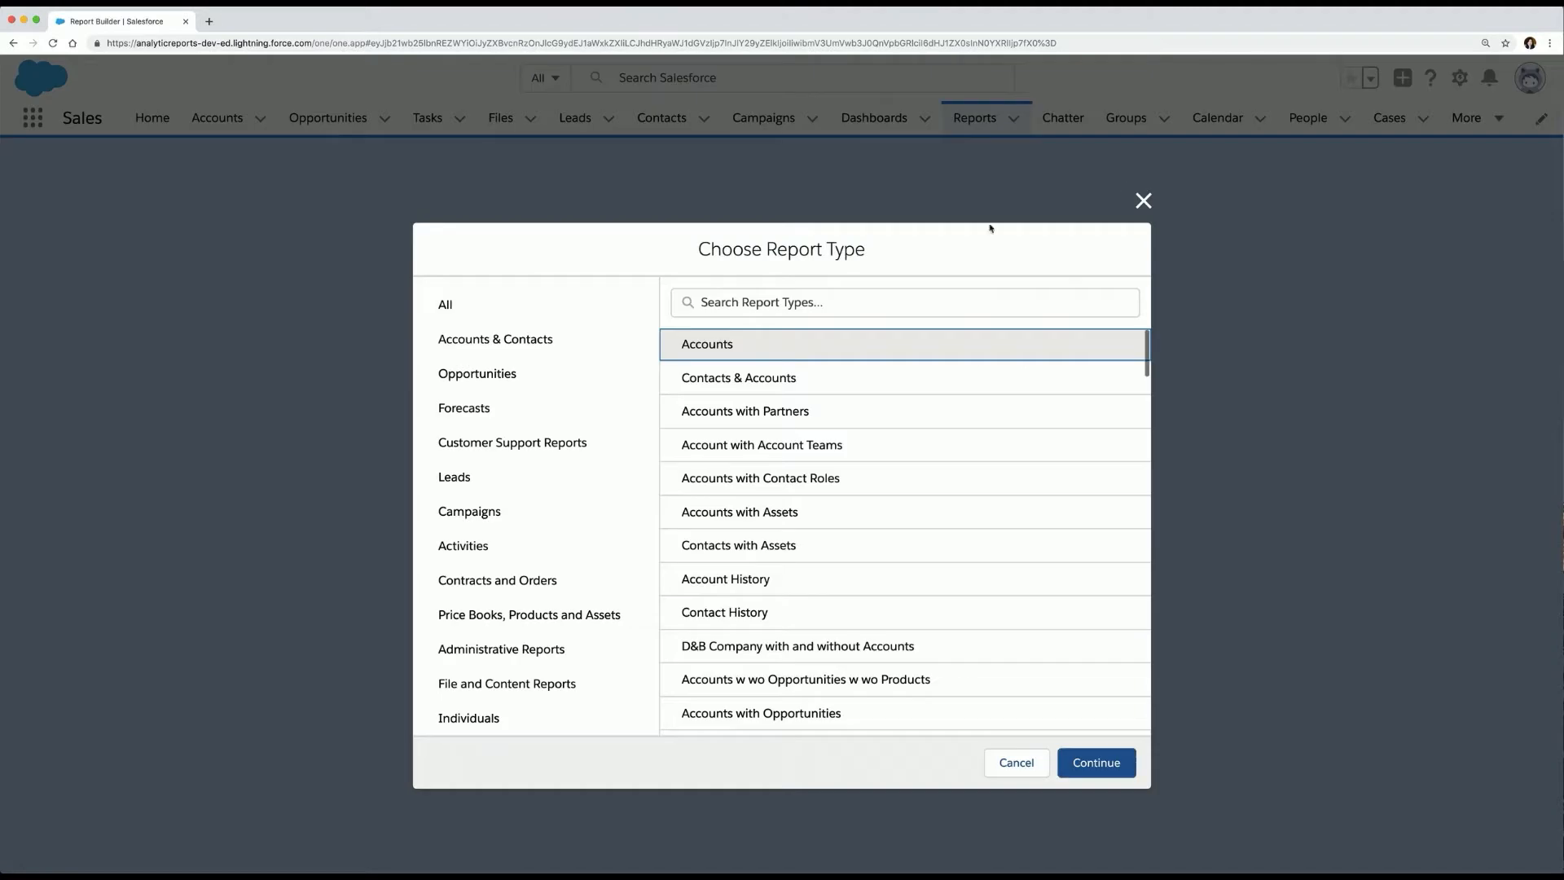
left_click(502, 386)
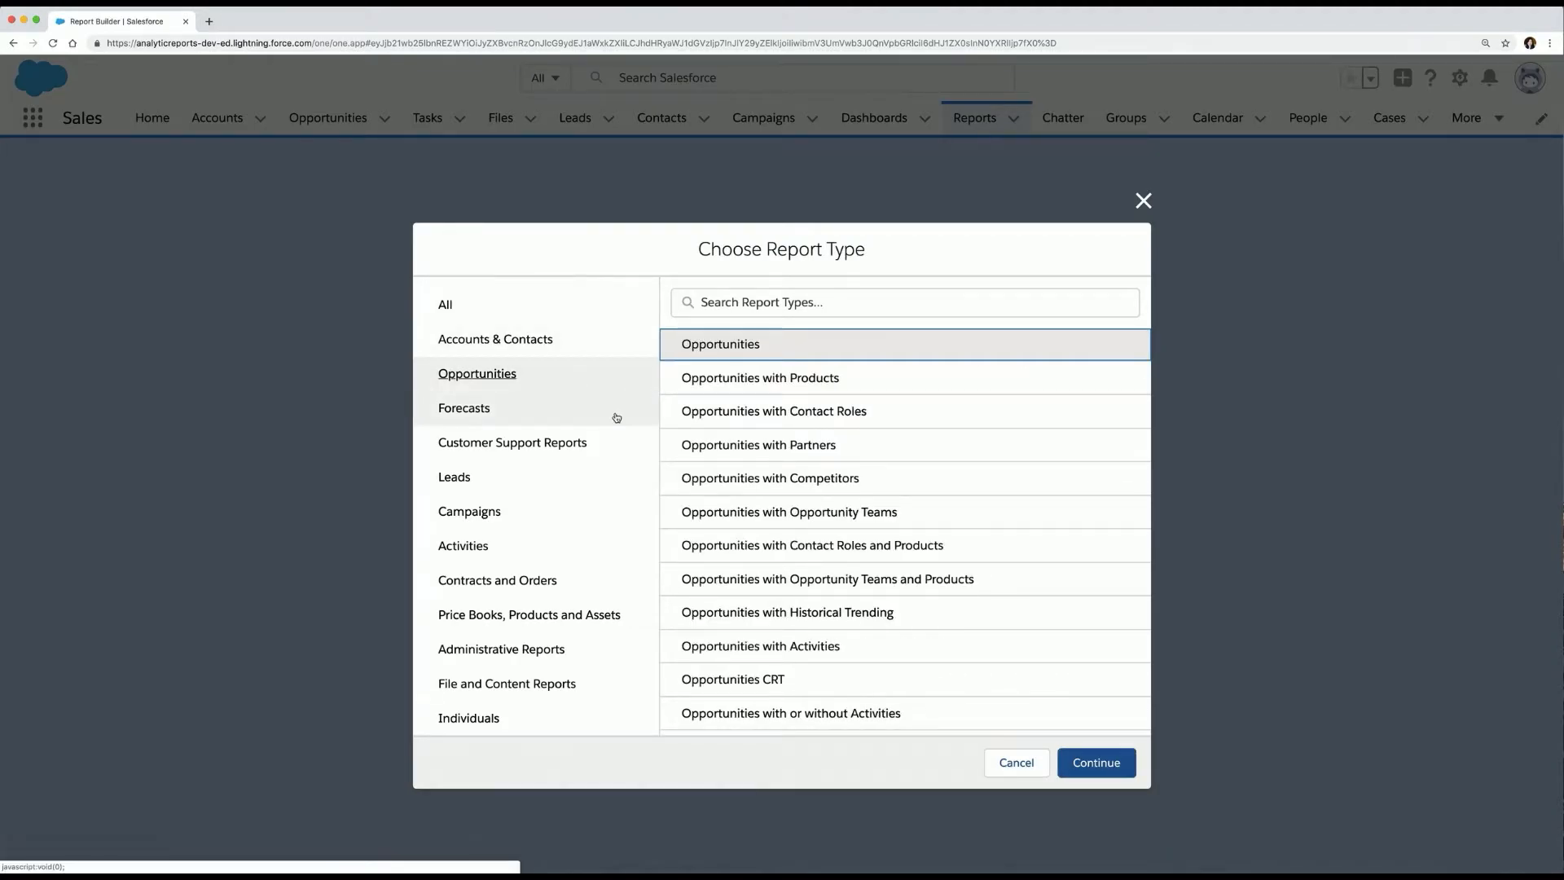
left_click(762, 615)
scroll(762, 615, "down", 2)
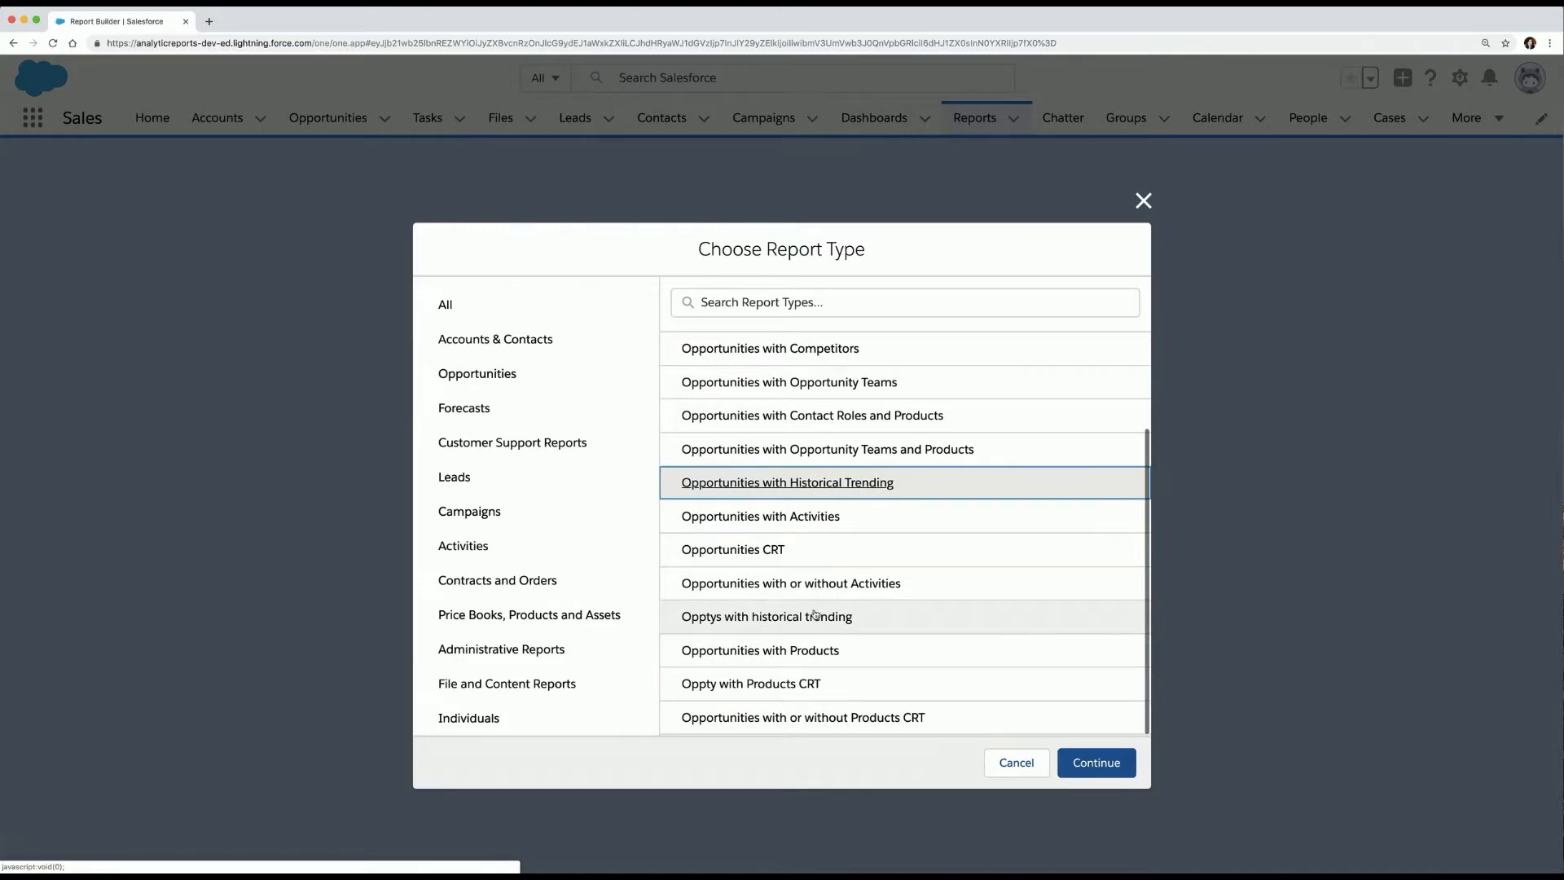
left_click(1069, 767)
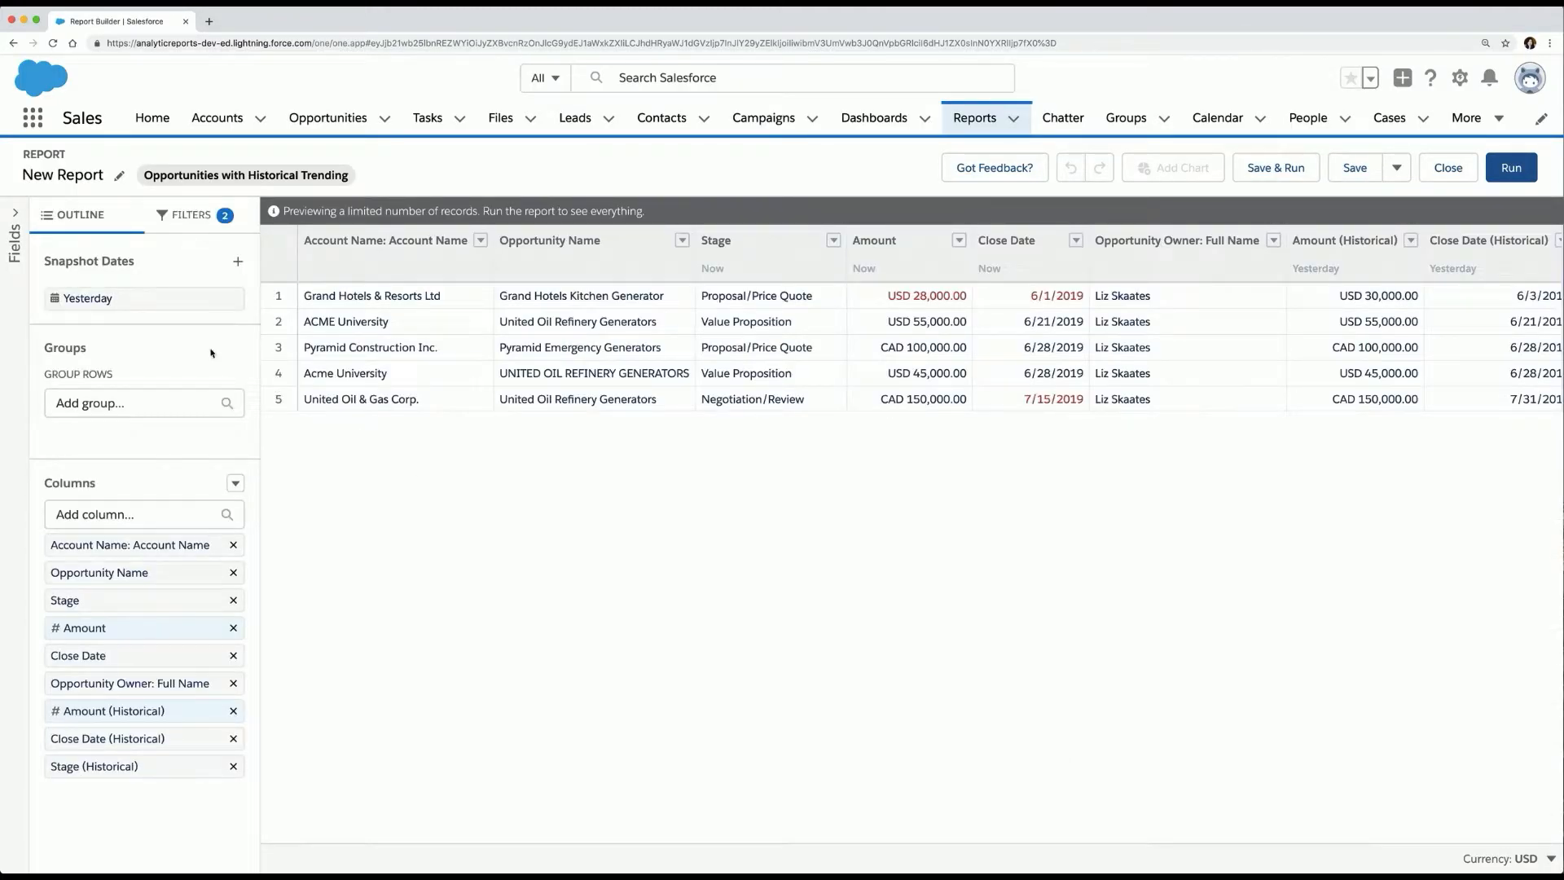
- Add a 3 Months Ago snapshot date and remove the Yesterday snapshot
left_click(237, 262)
left_click(340, 273)
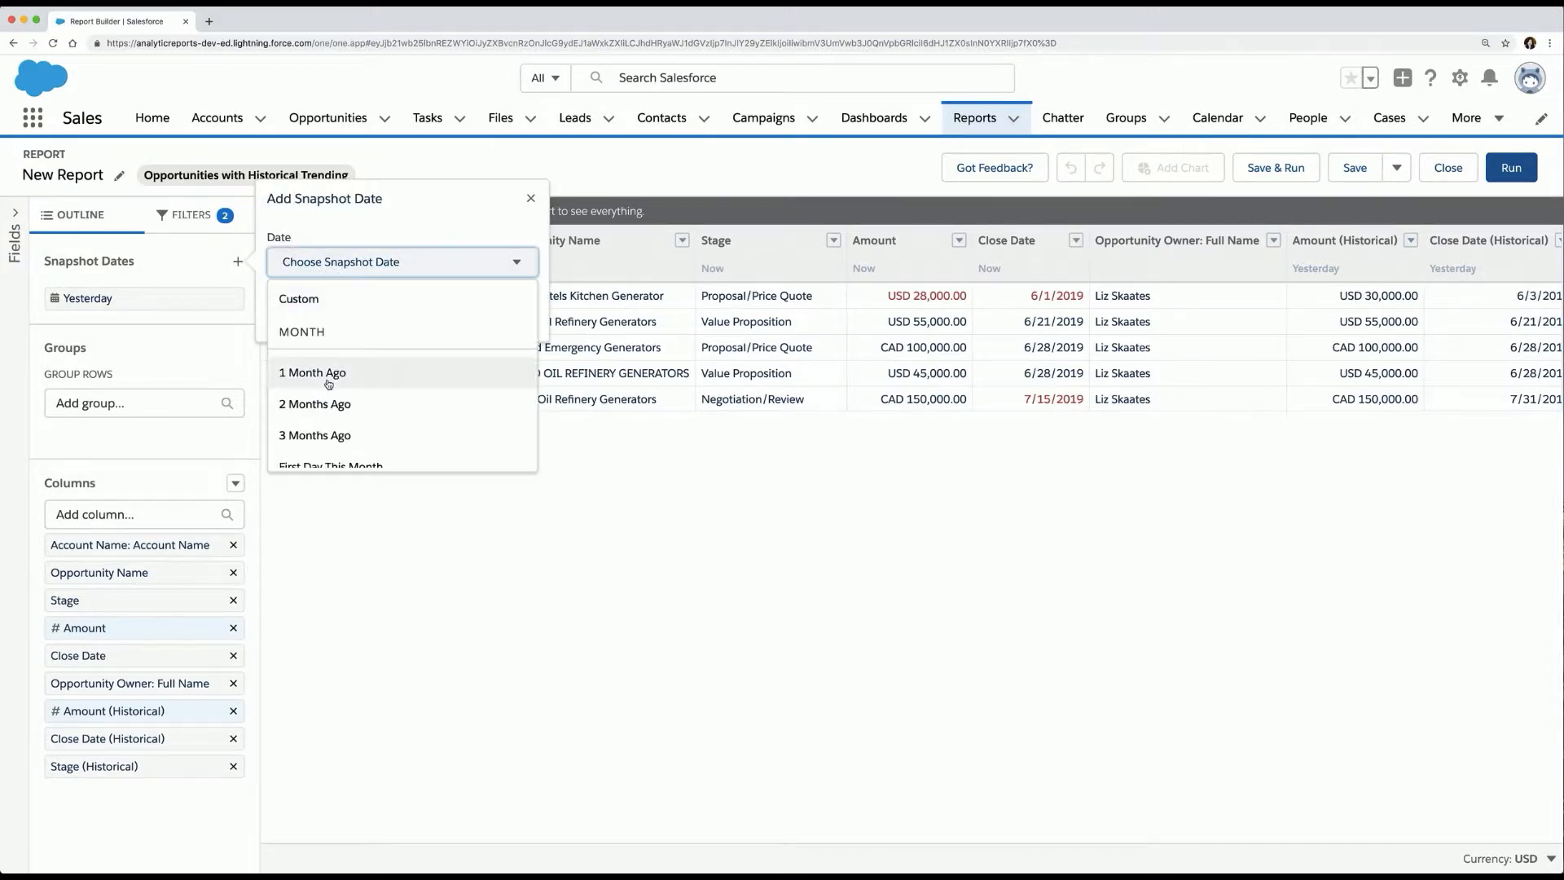
left_click(318, 435)
left_click(508, 318)
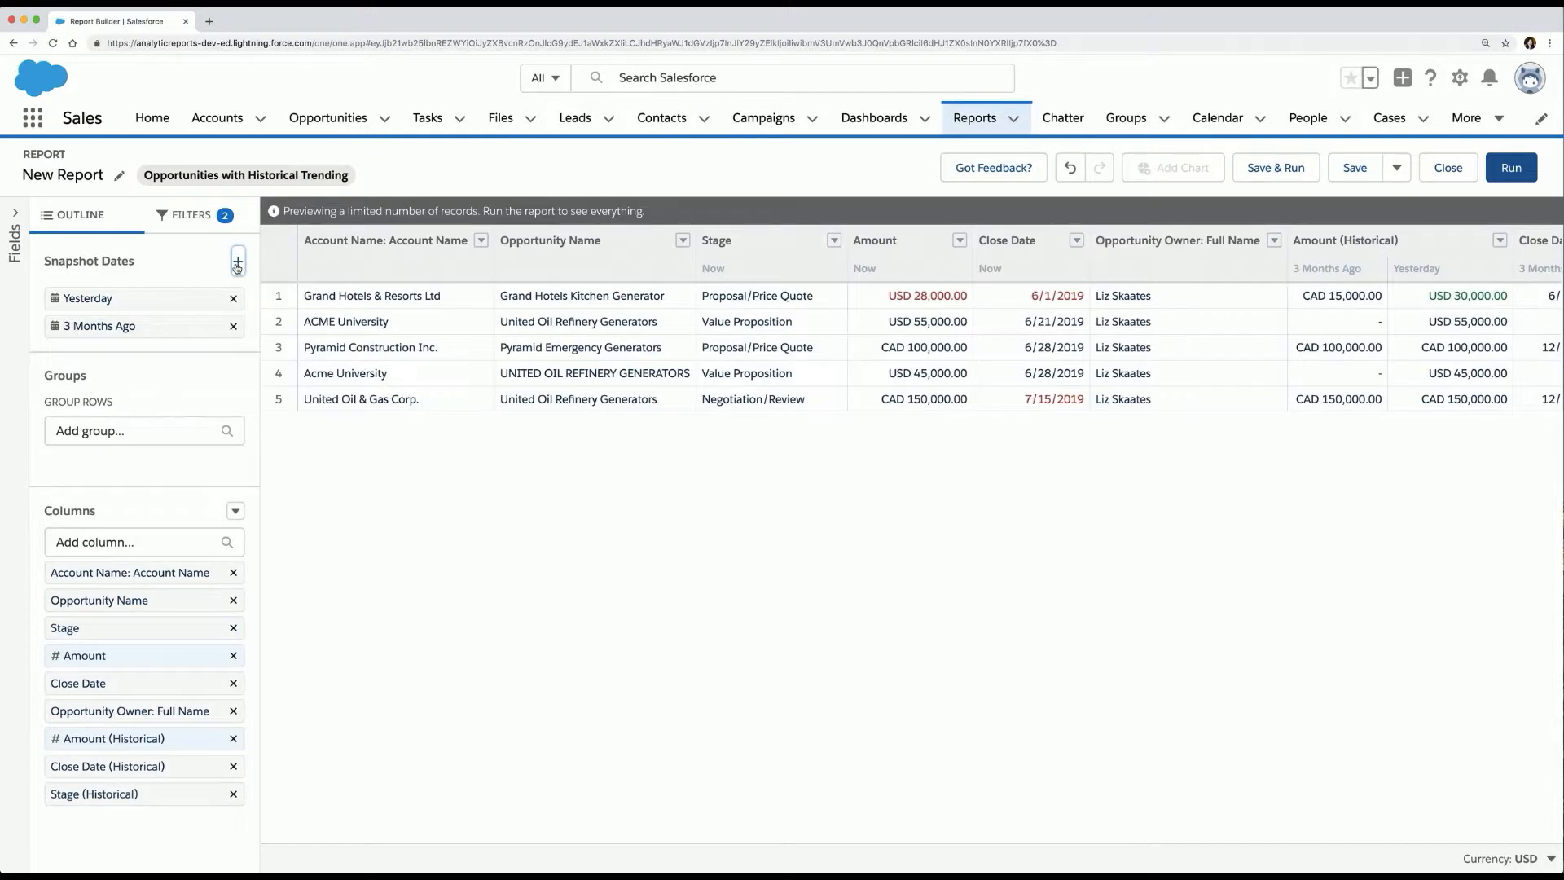
left_click(233, 299)
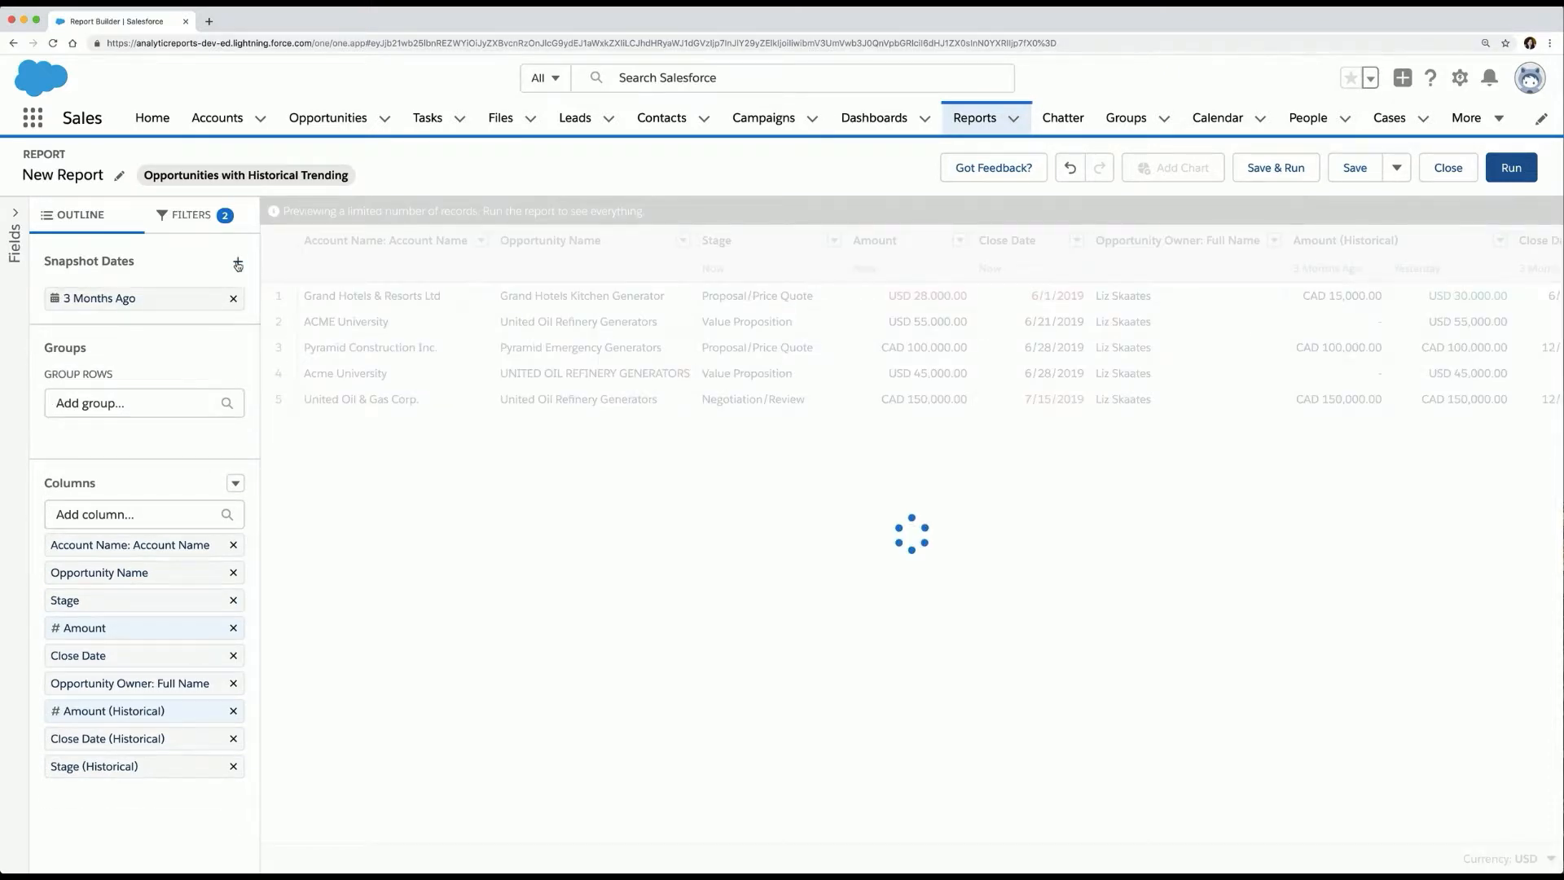
- Add two more snapshot dates, 2 Months Ago and 1 Month Ago
left_click(237, 263)
left_click(295, 261)
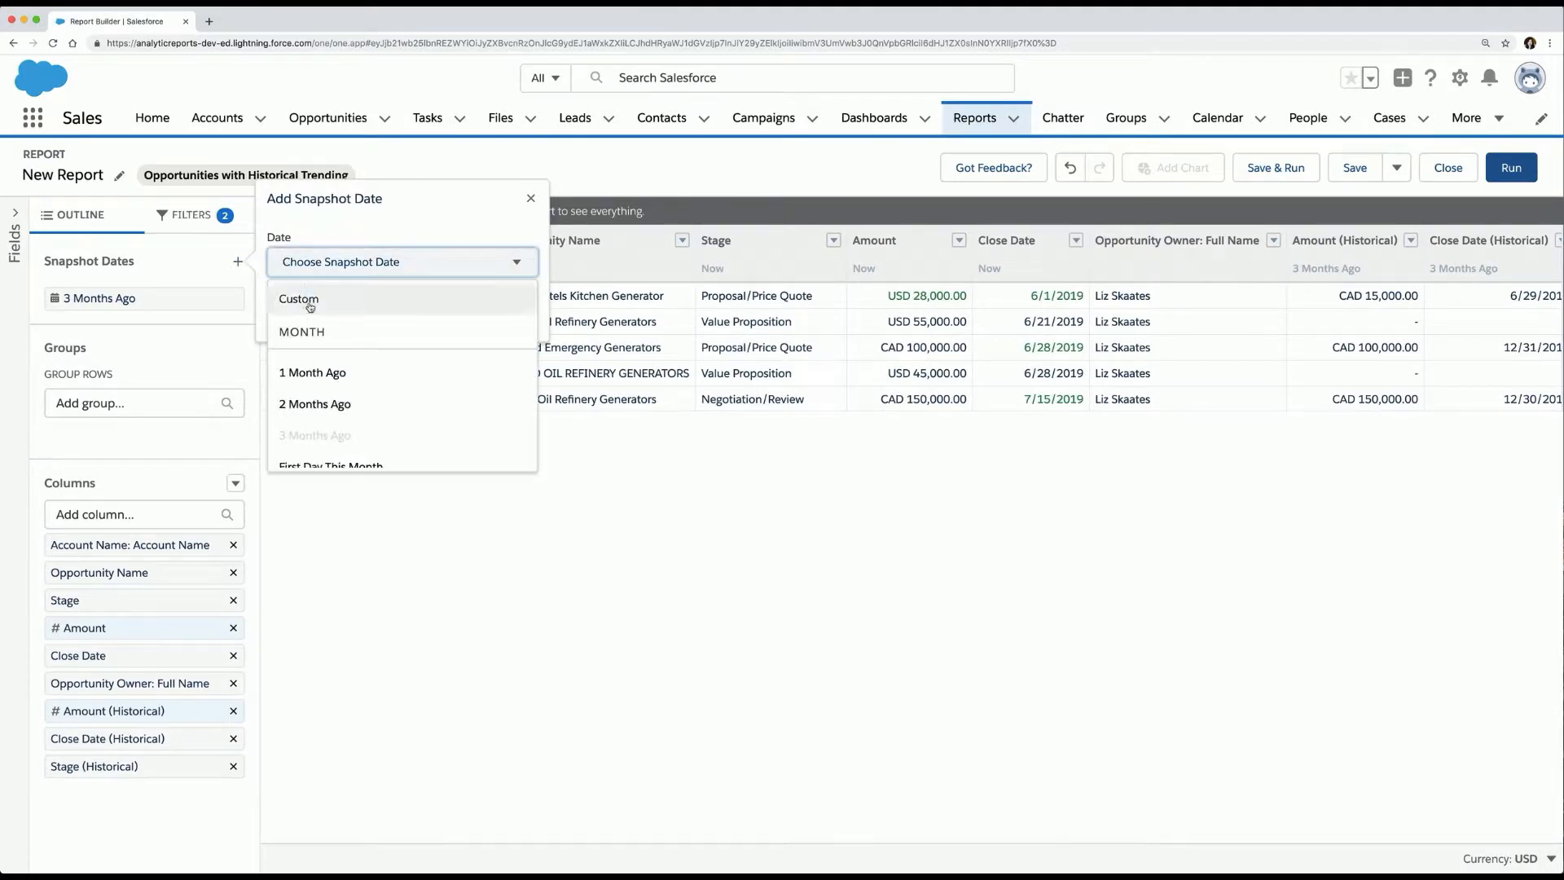
left_click(326, 404)
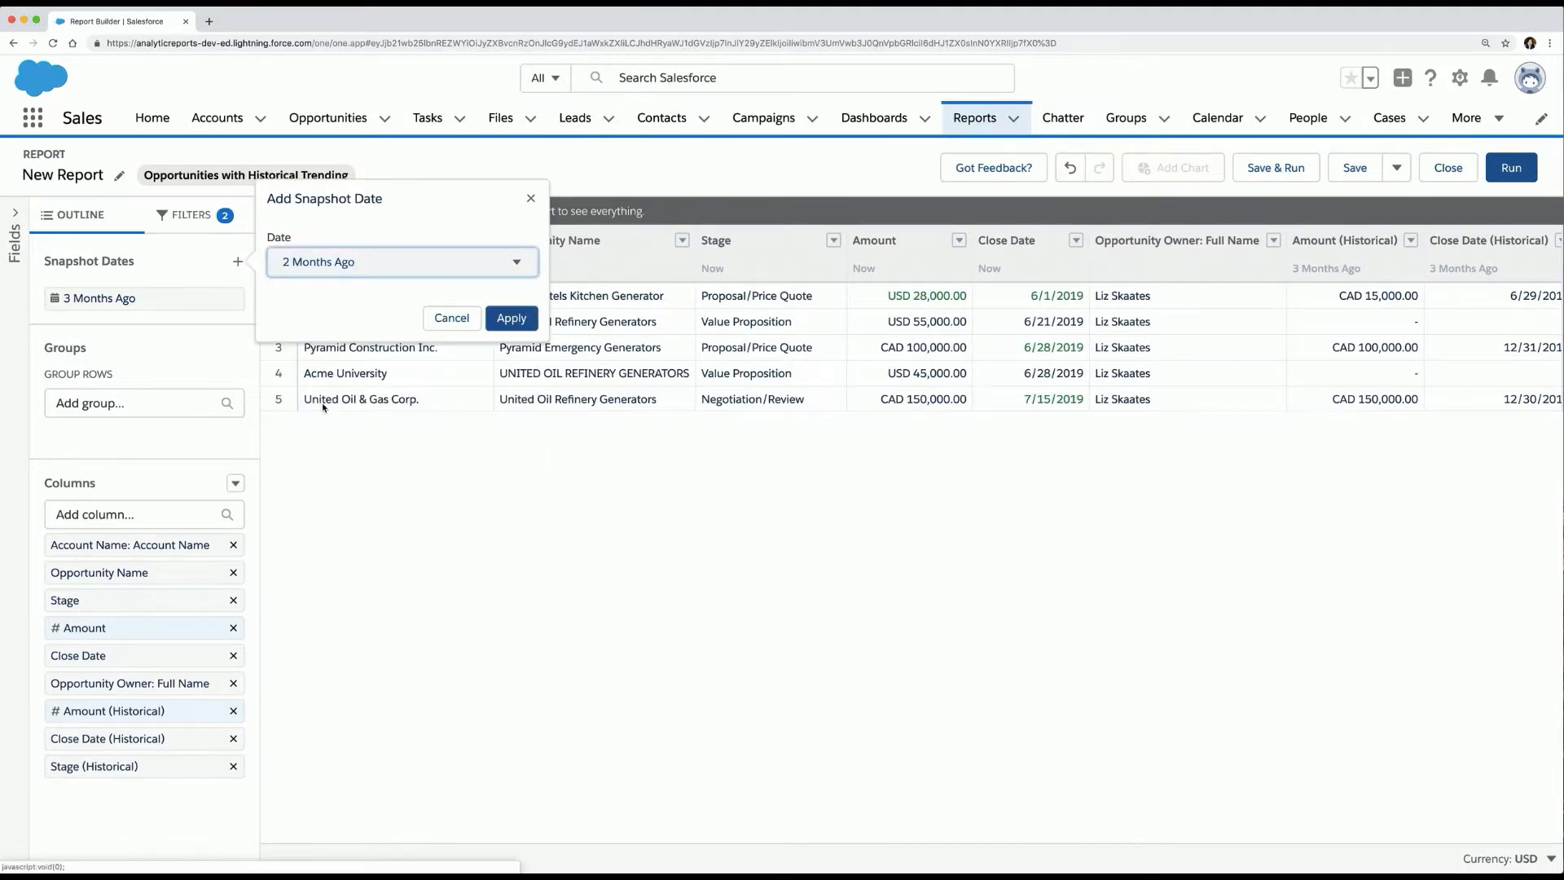
left_click(511, 318)
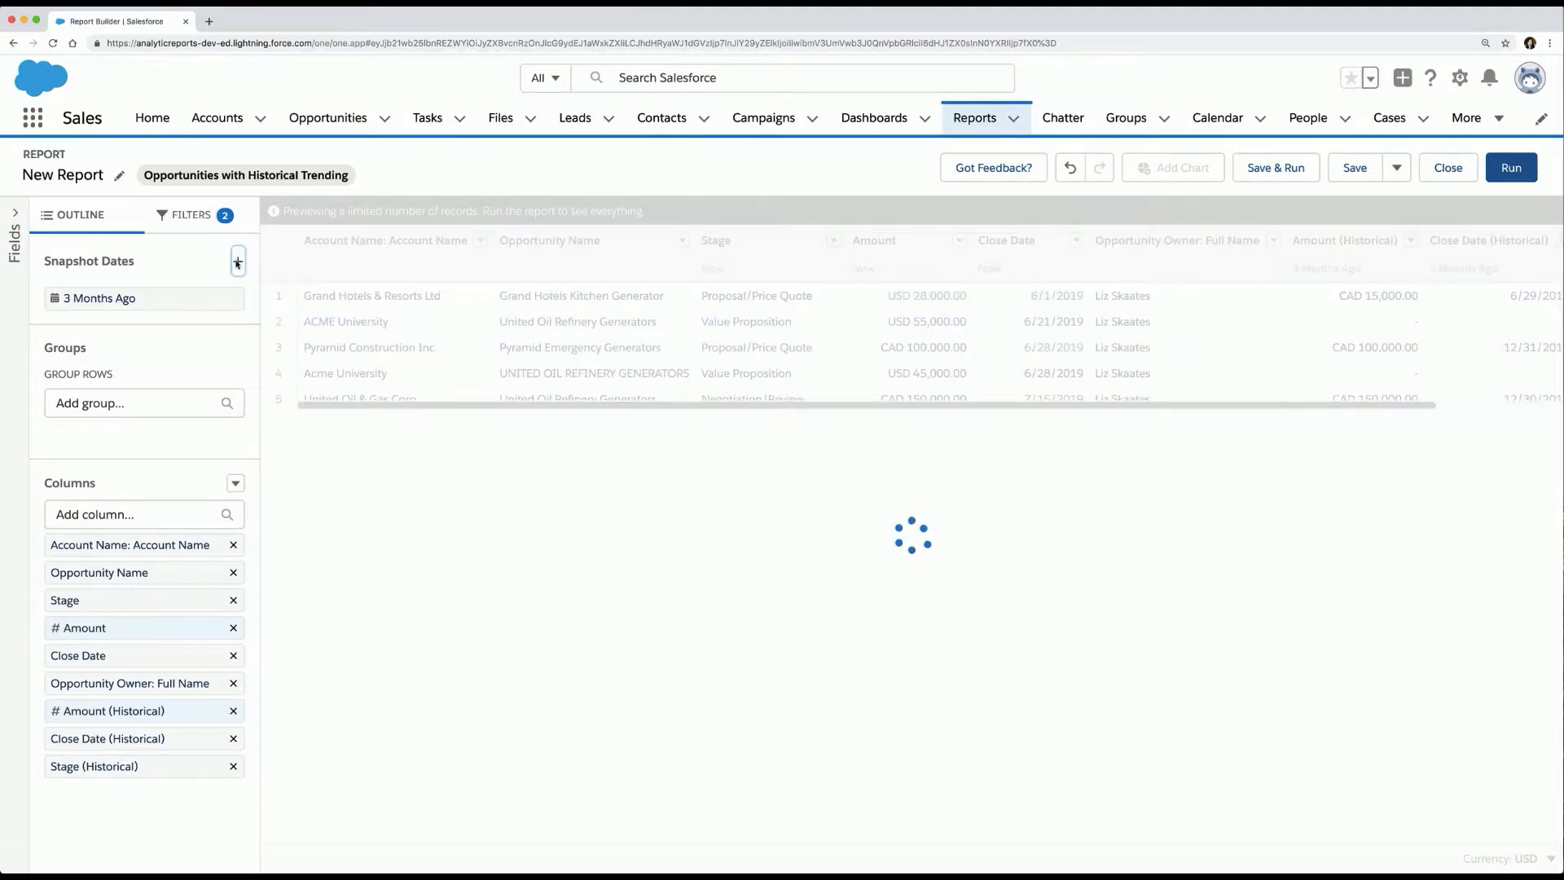
left_click(238, 261)
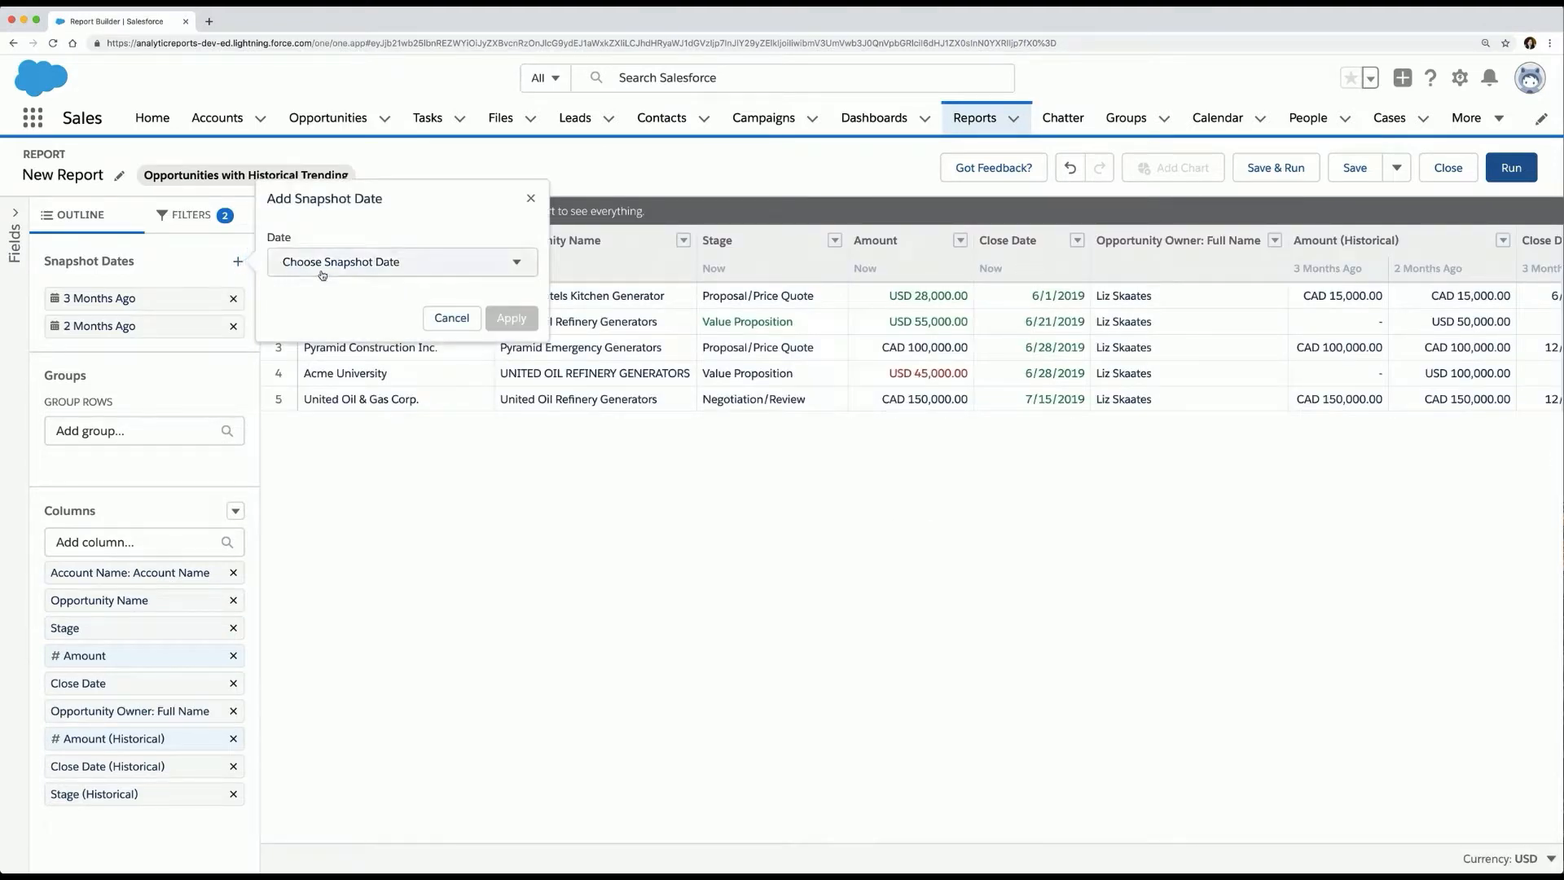
left_click(321, 269)
left_click(322, 366)
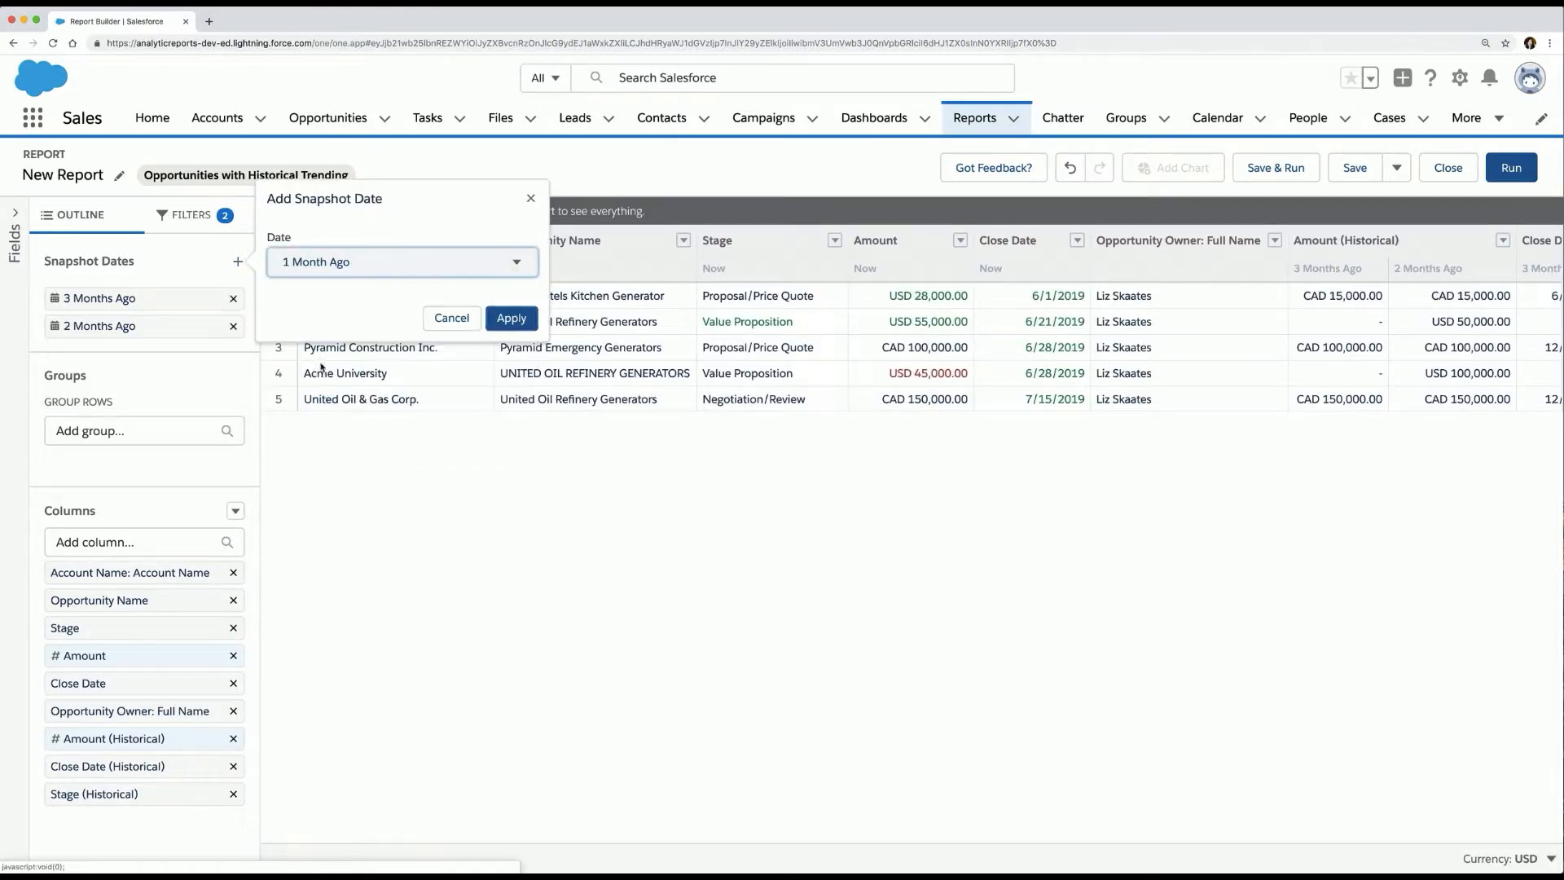
left_click(512, 316)
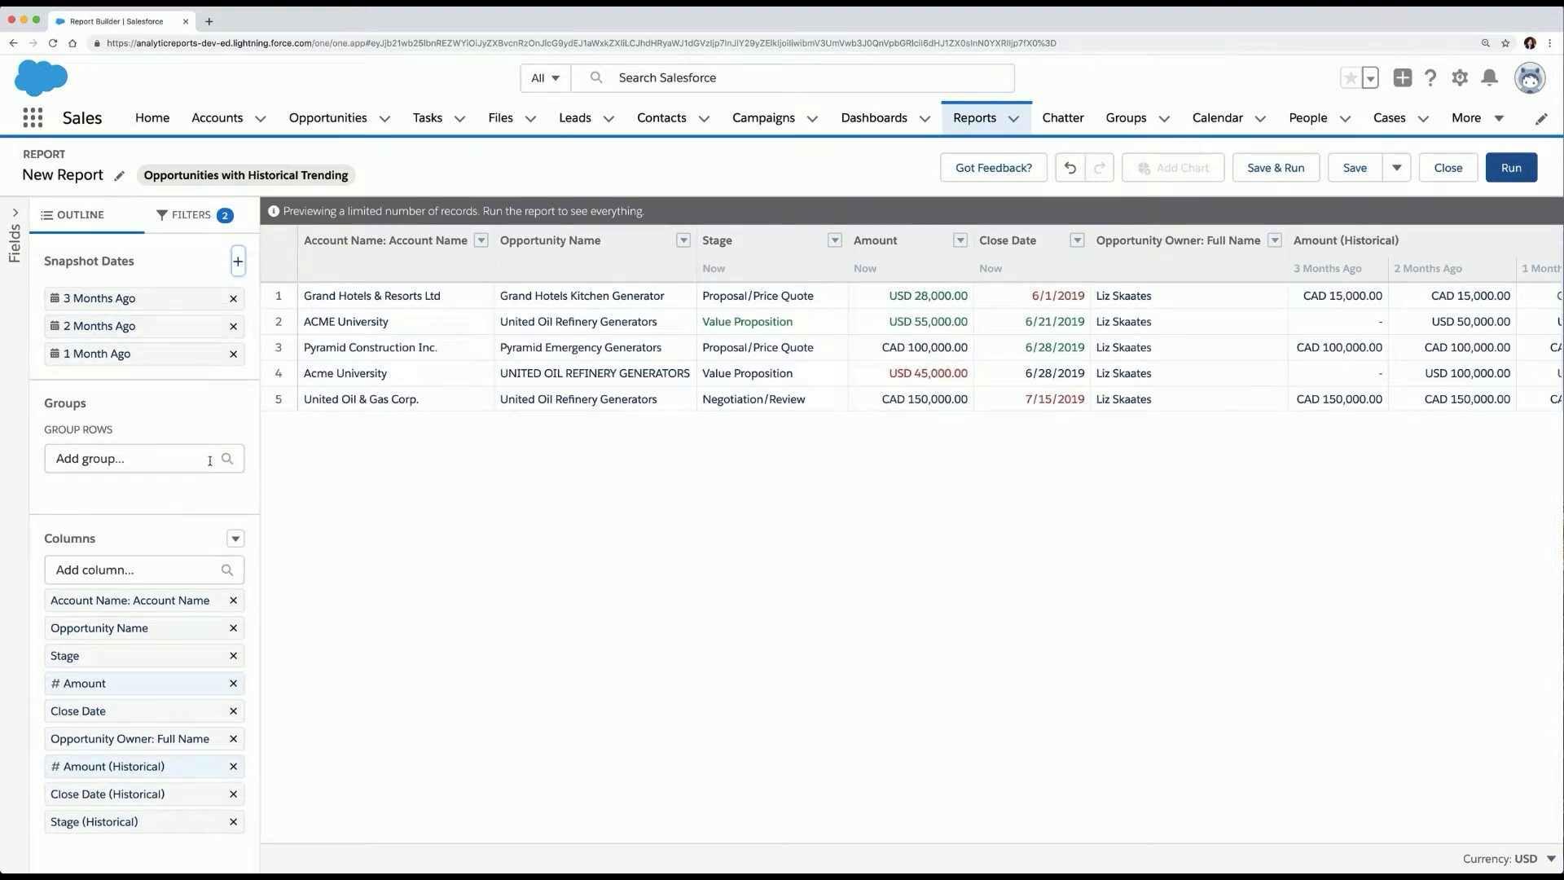
- Remove the Account Name, Stage, Close Date, Opportunity Owner, Close Date (Historical) and Stage (Historical) columns from the report
left_click(233, 600)
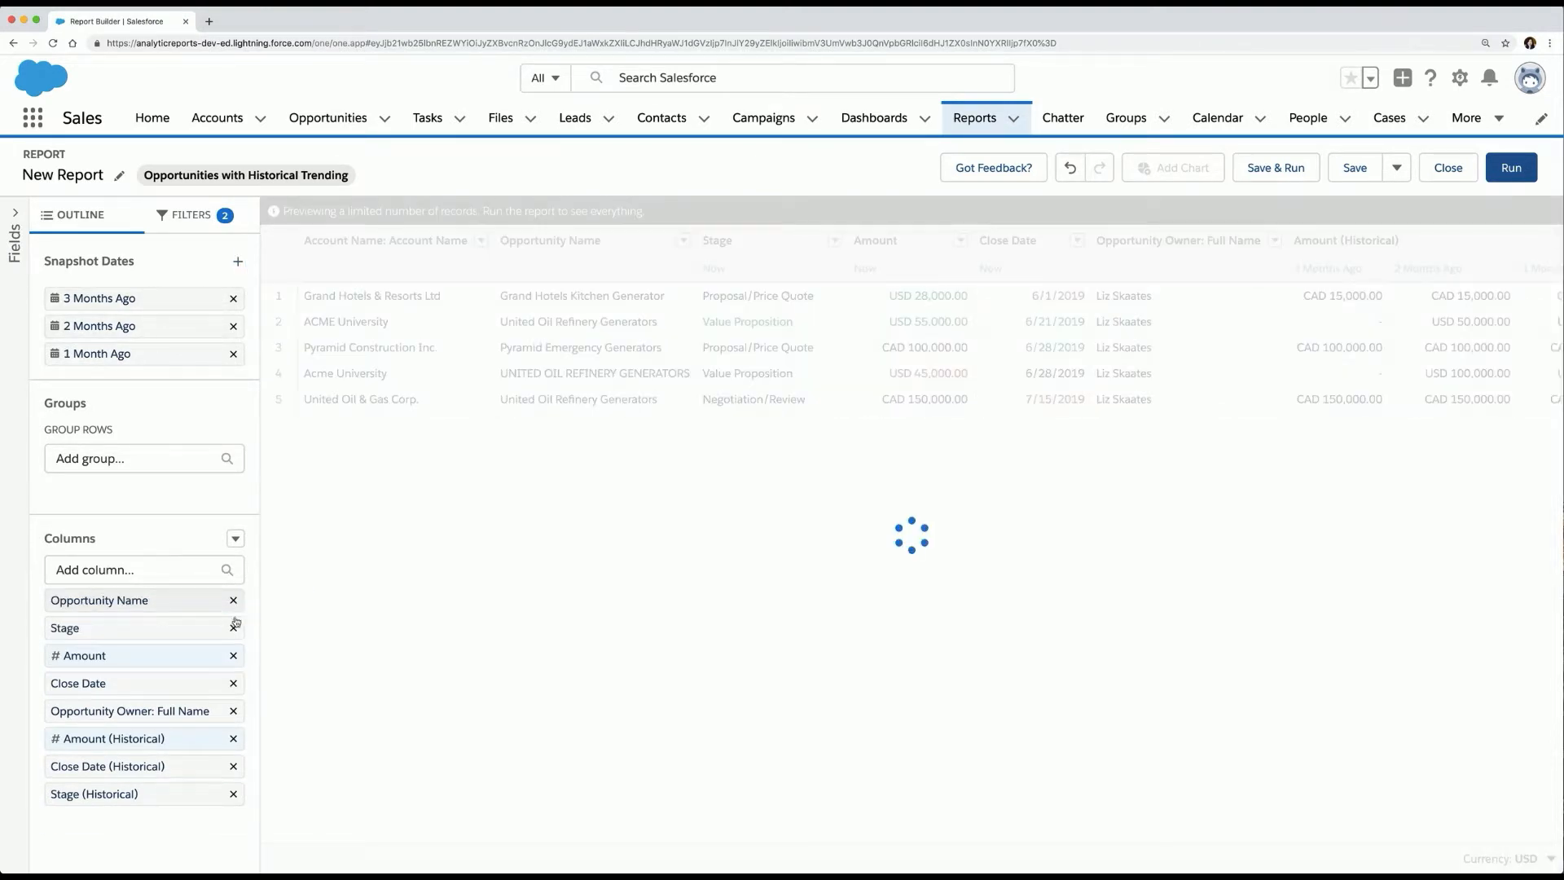
left_click(234, 628)
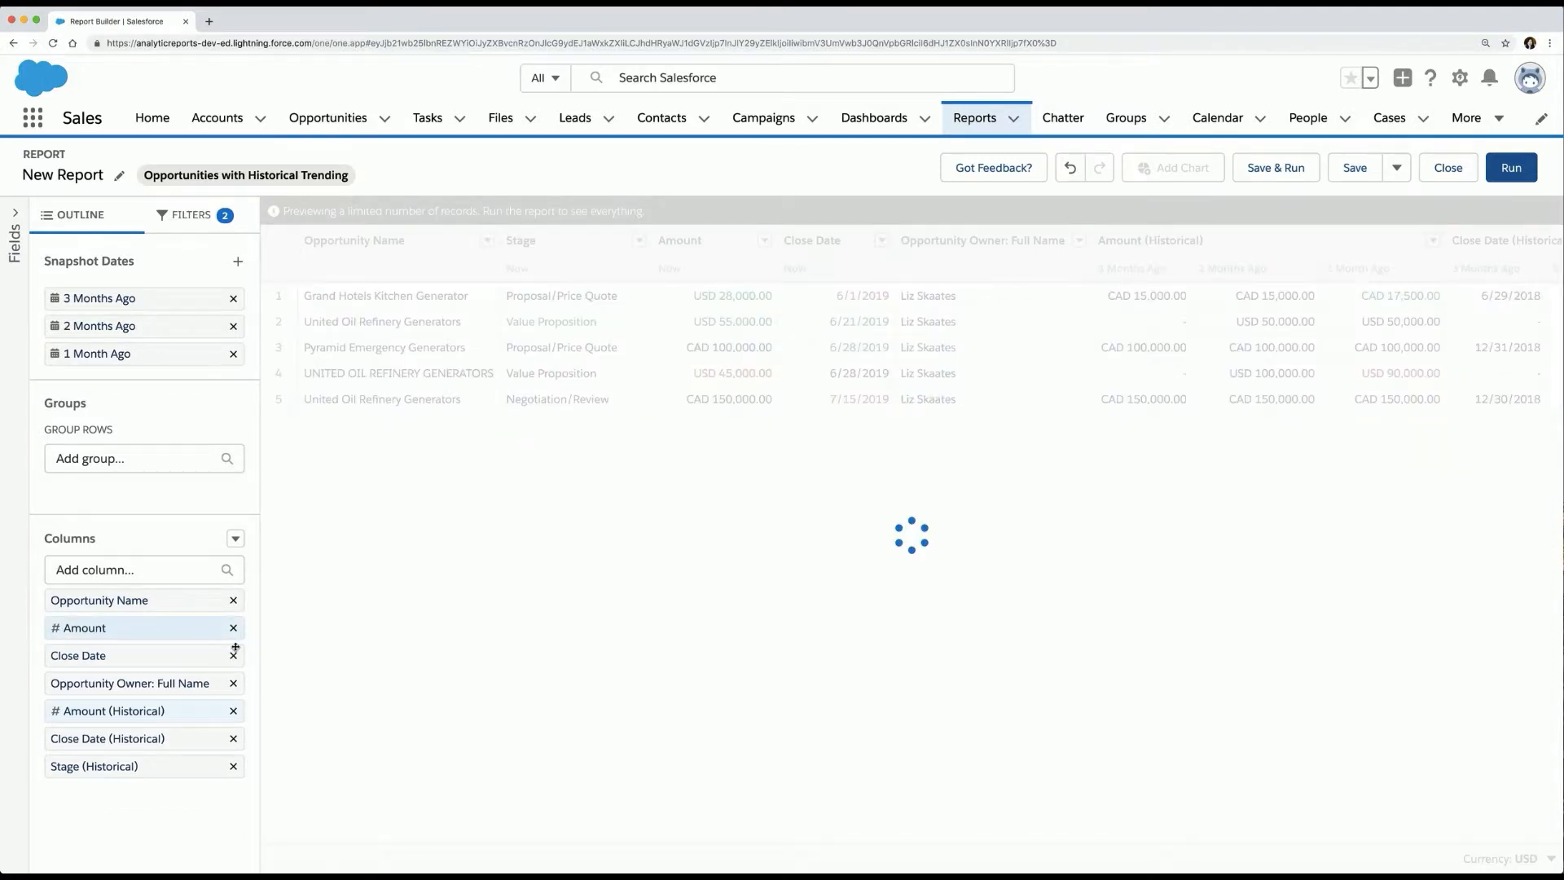
left_click(234, 655)
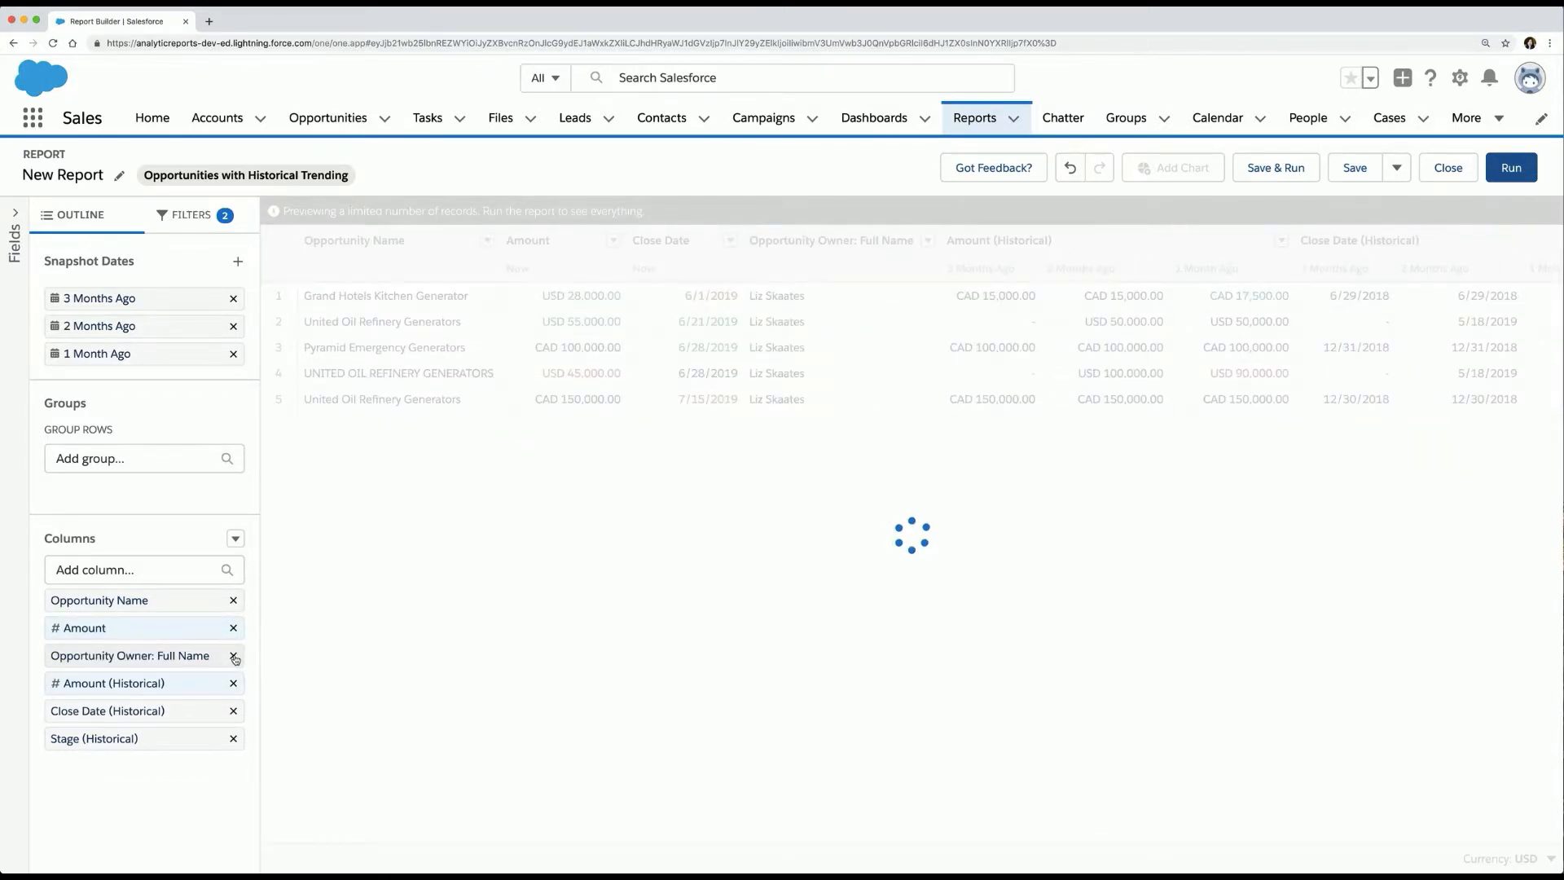
left_click(234, 656)
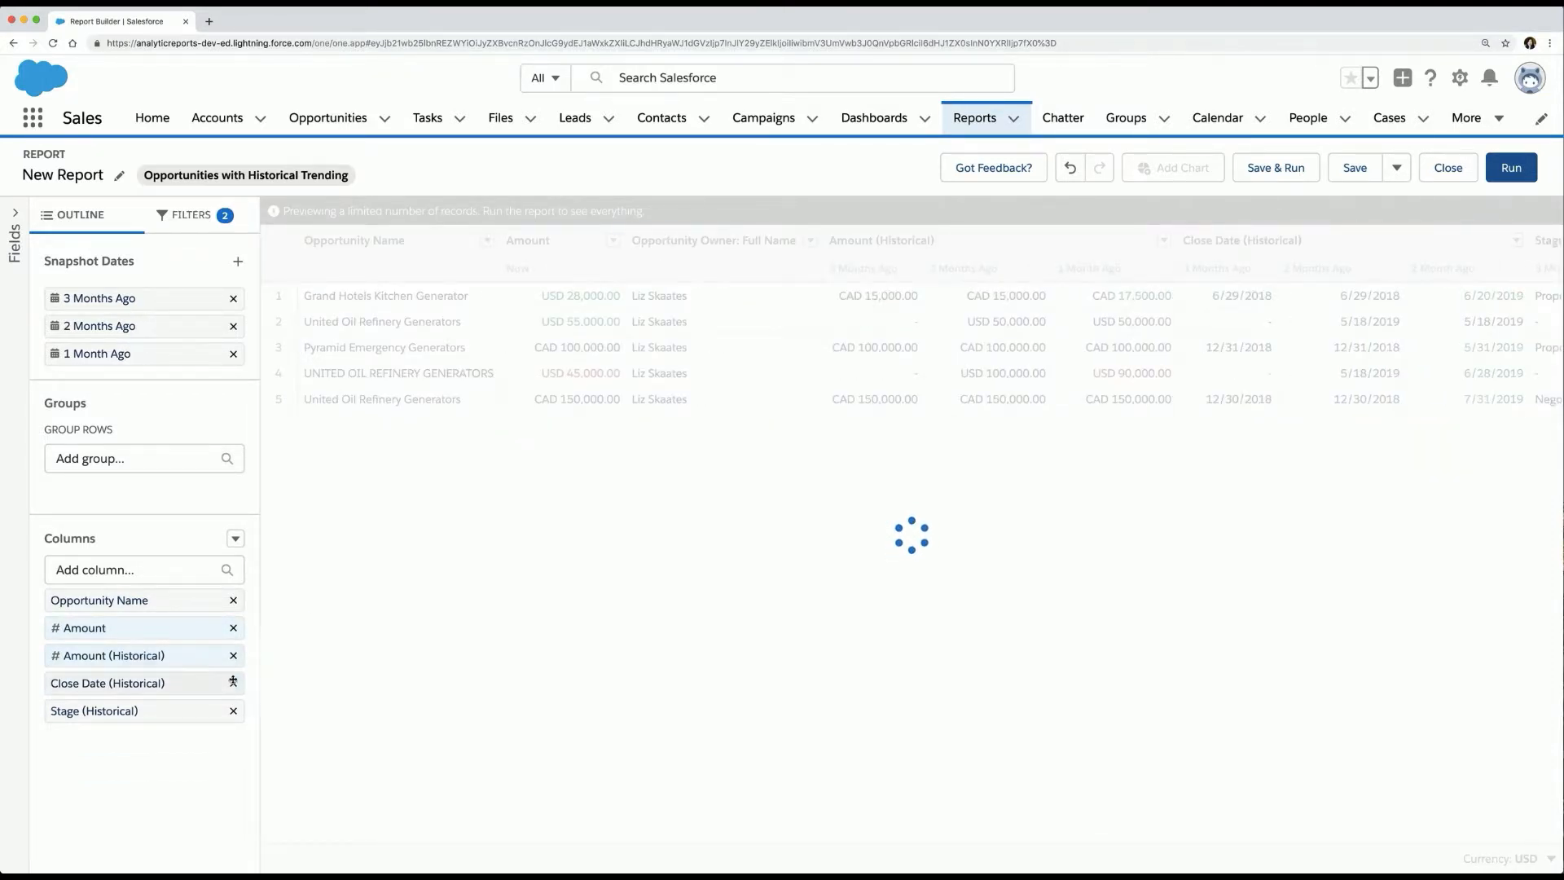
left_click(234, 684)
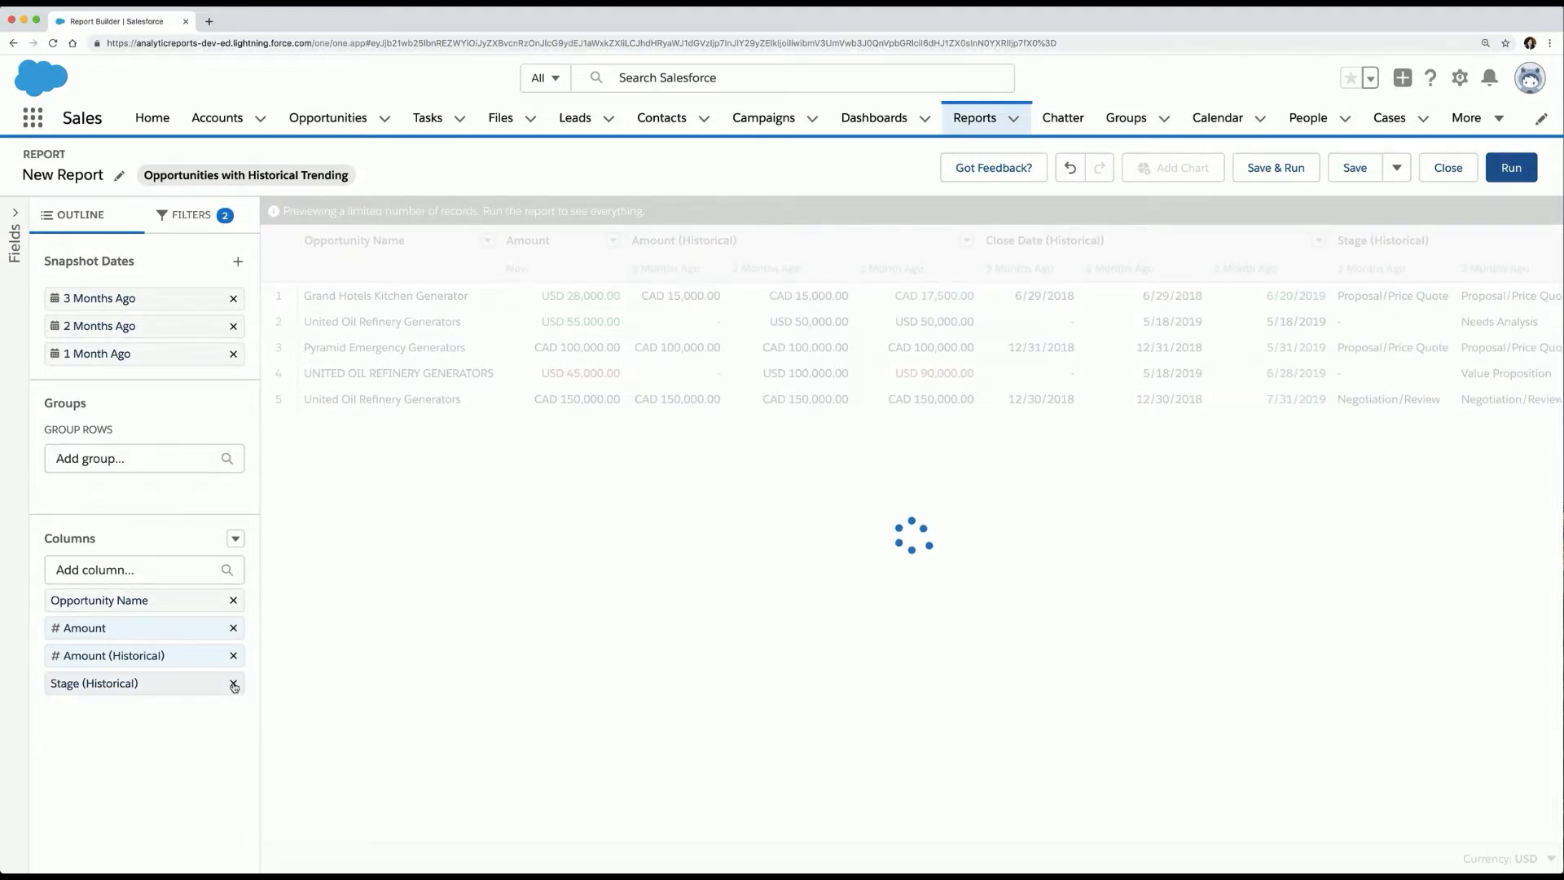
left_click(233, 683)
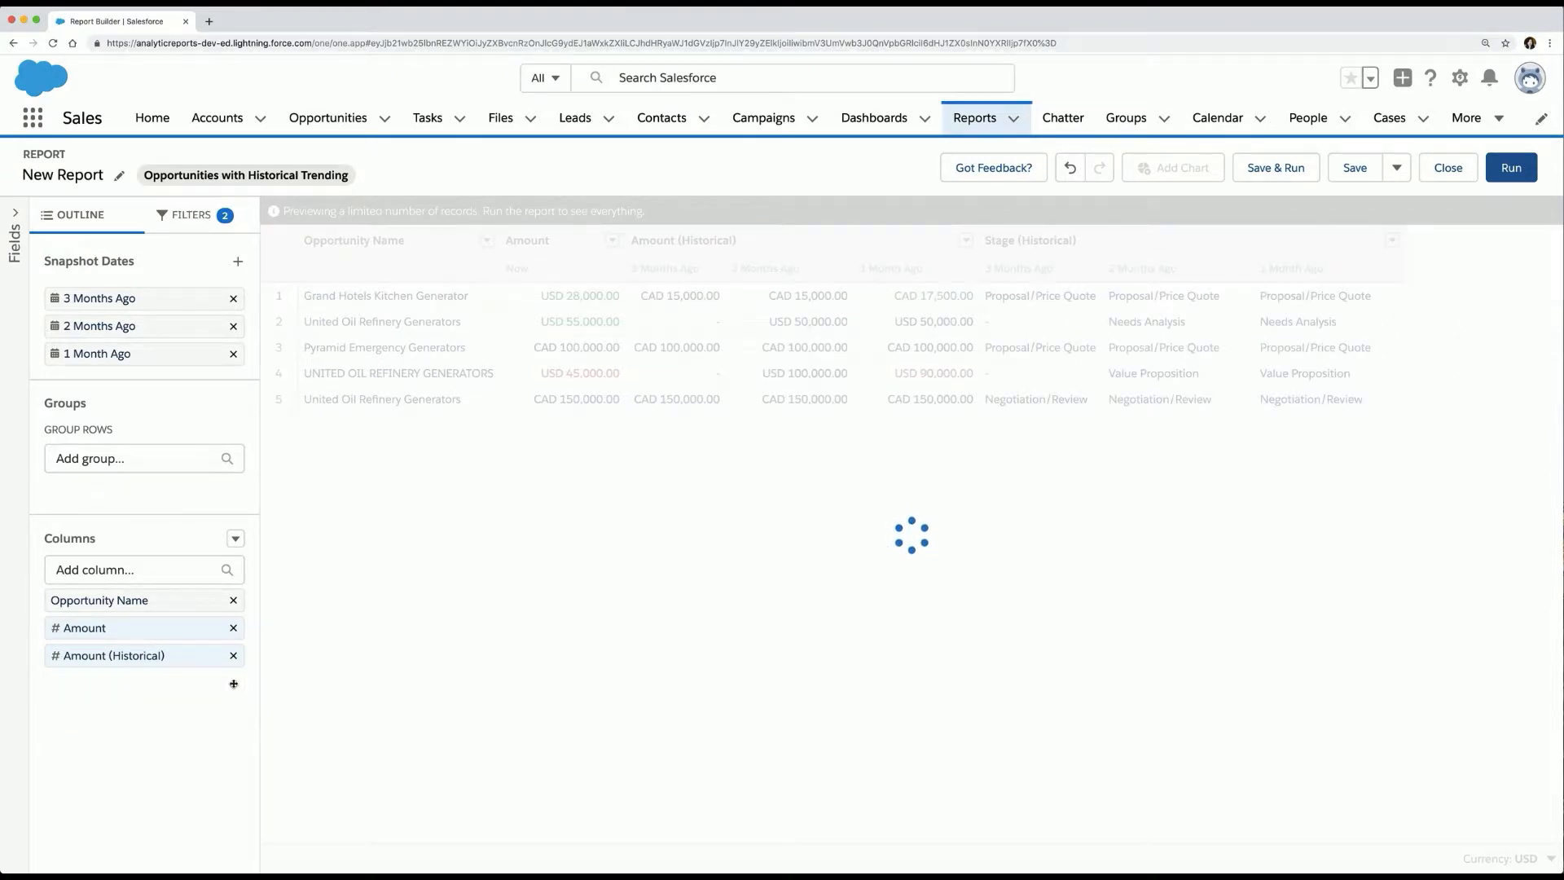
- Summarize the Amount (Historical) column by Sum
left_click(160, 655)
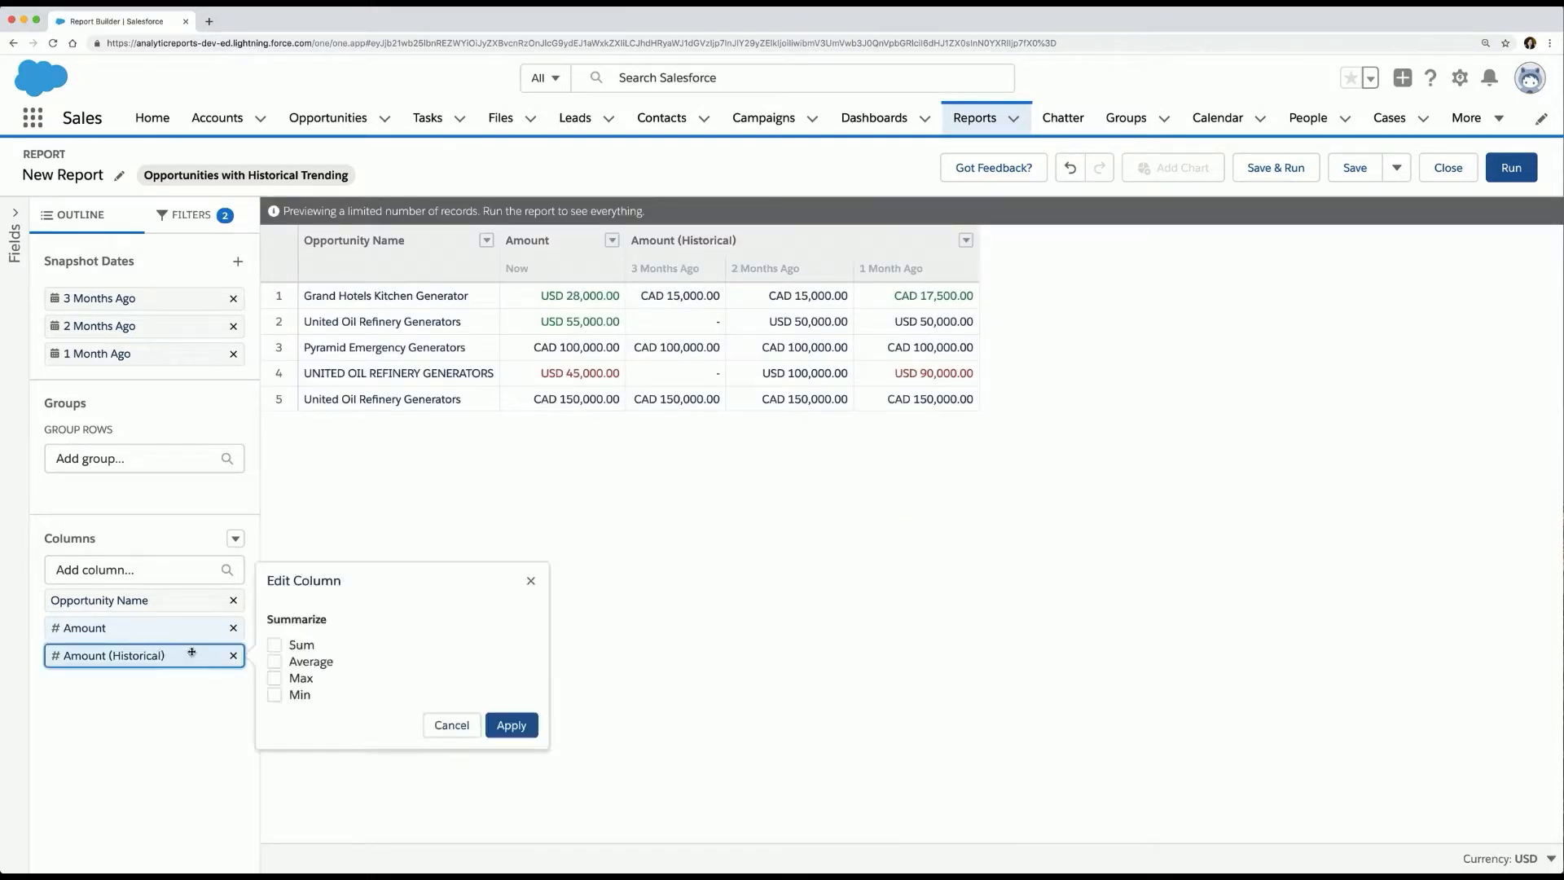
left_click(275, 646)
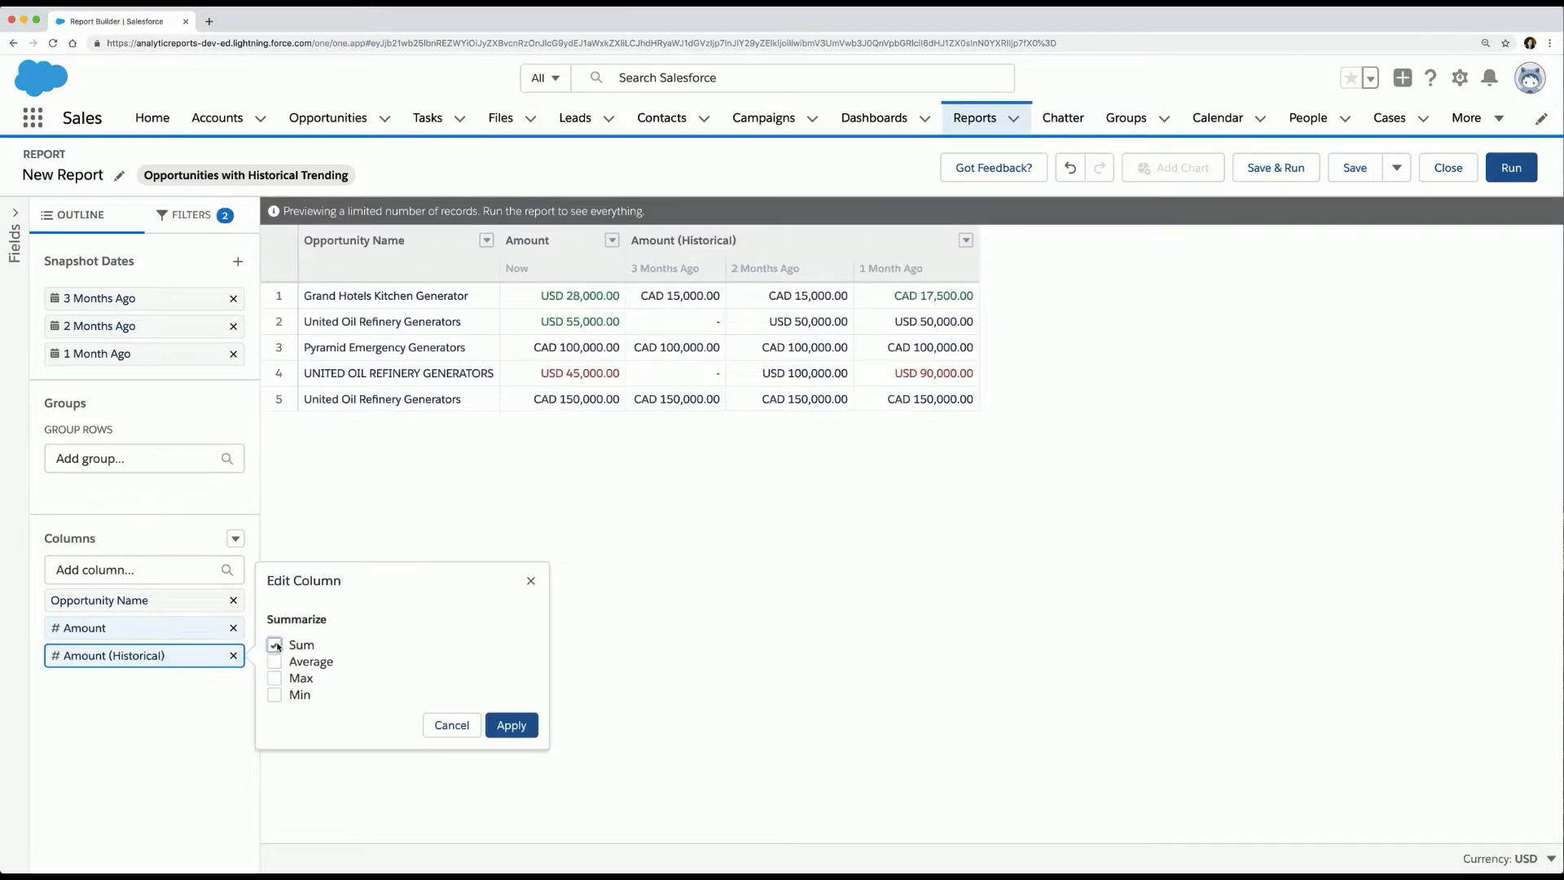
left_click(509, 725)
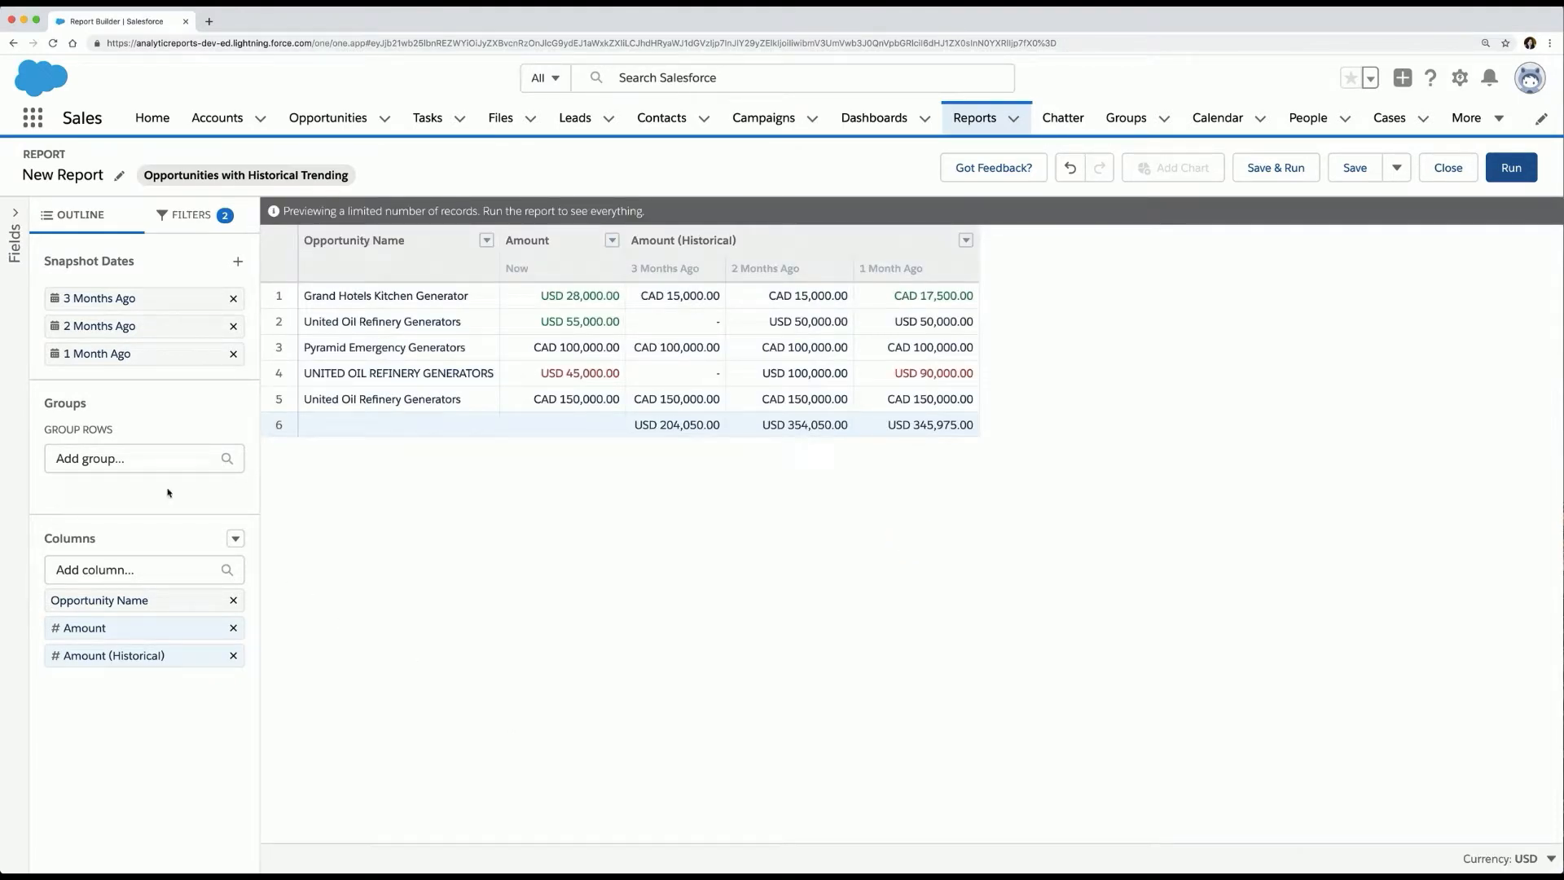
- Group the report rows by the opportunity Type field
left_click(134, 457)
type("type")
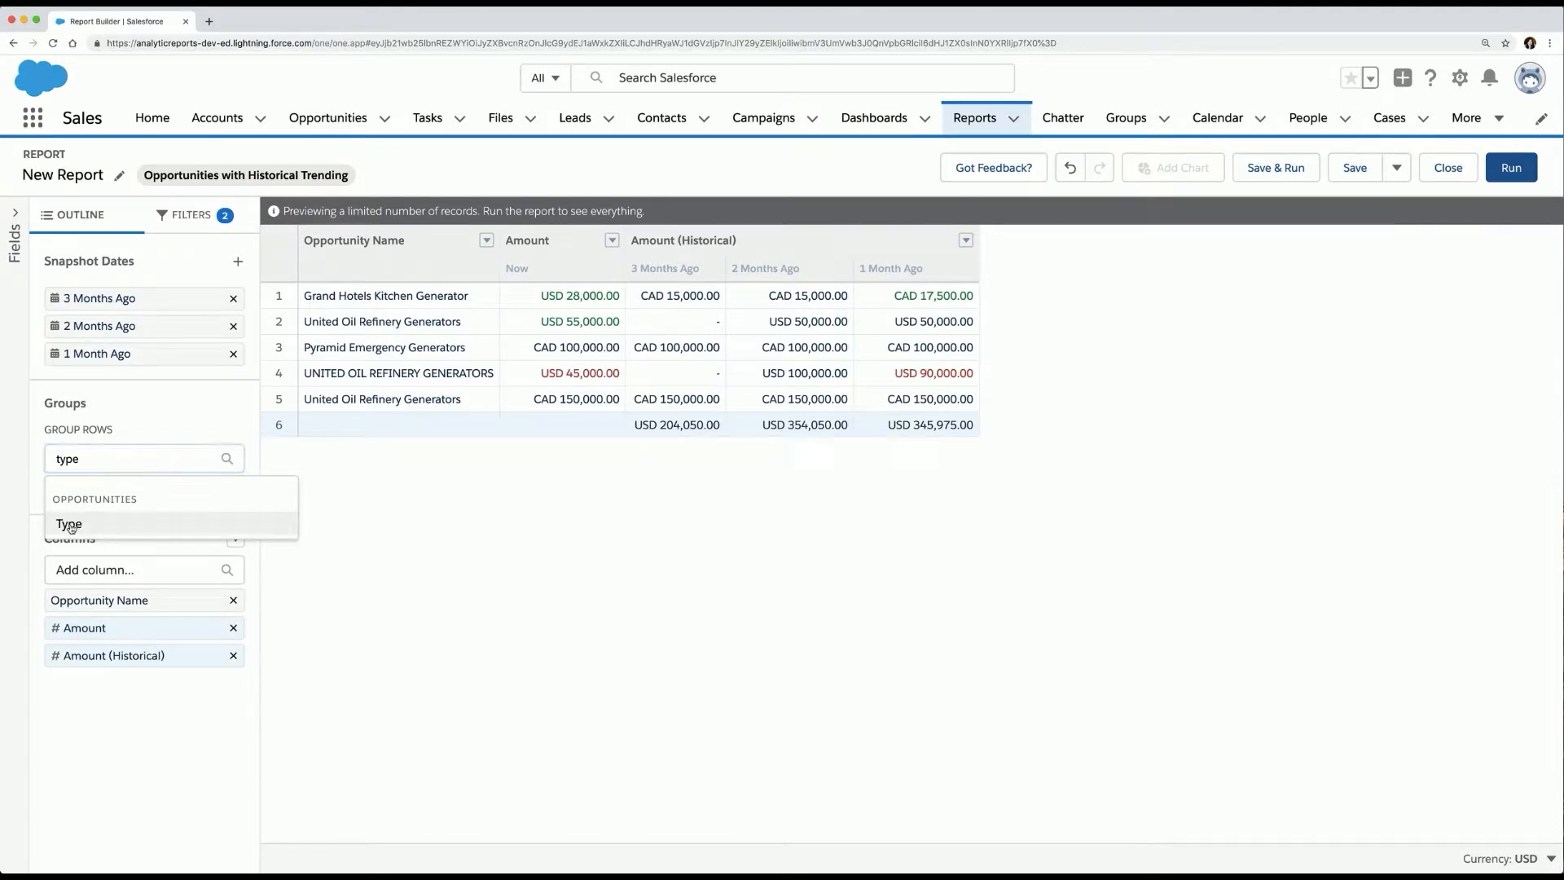
left_click(71, 525)
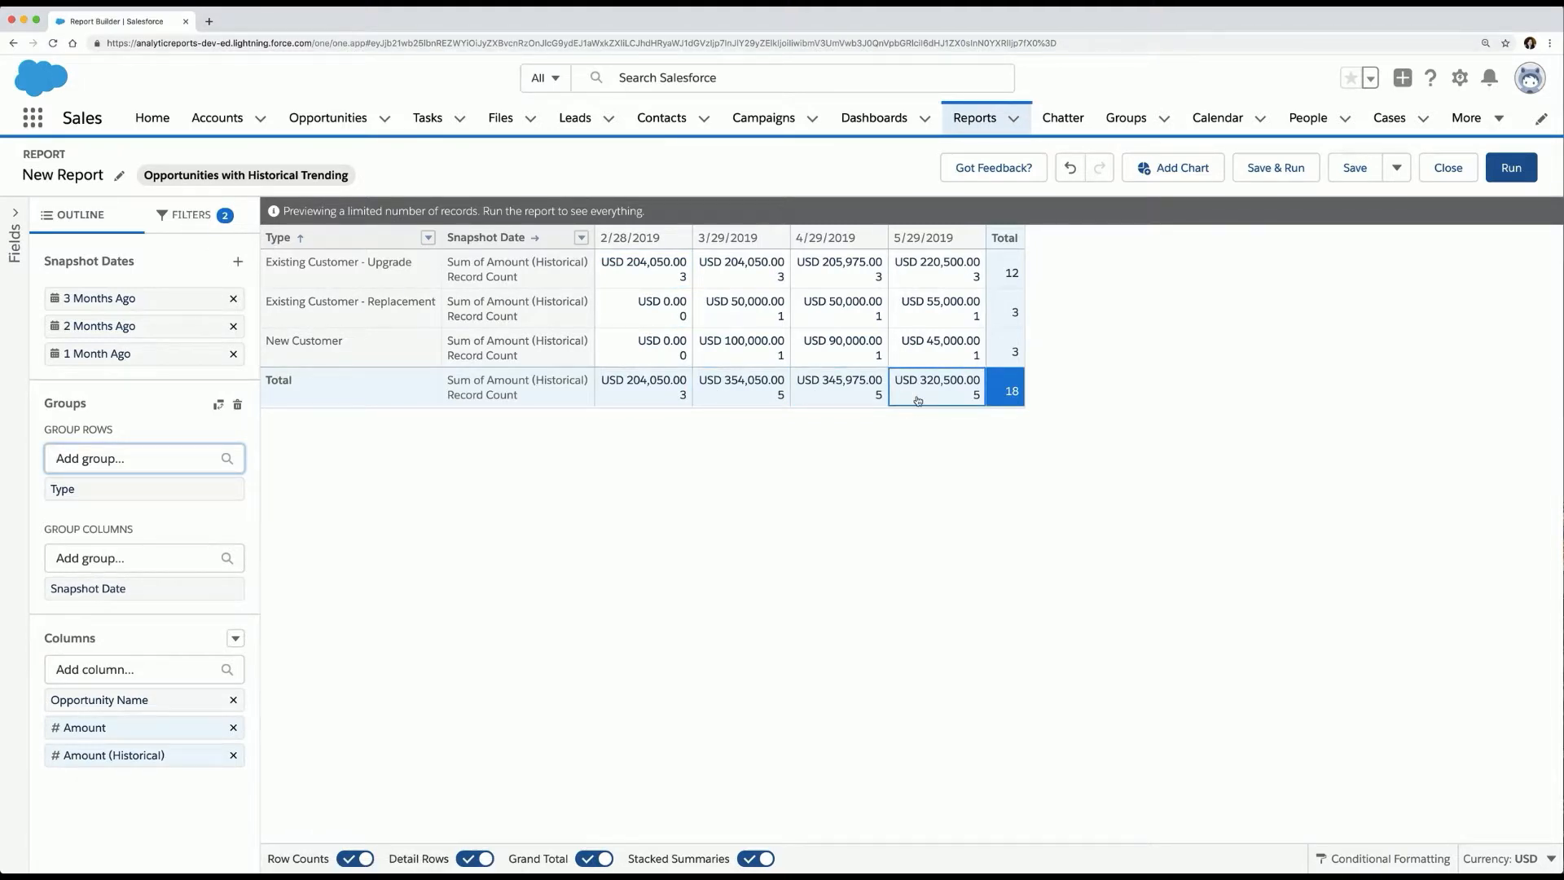
- Change the report's Show Me filter to All opportunities
left_click(192, 218)
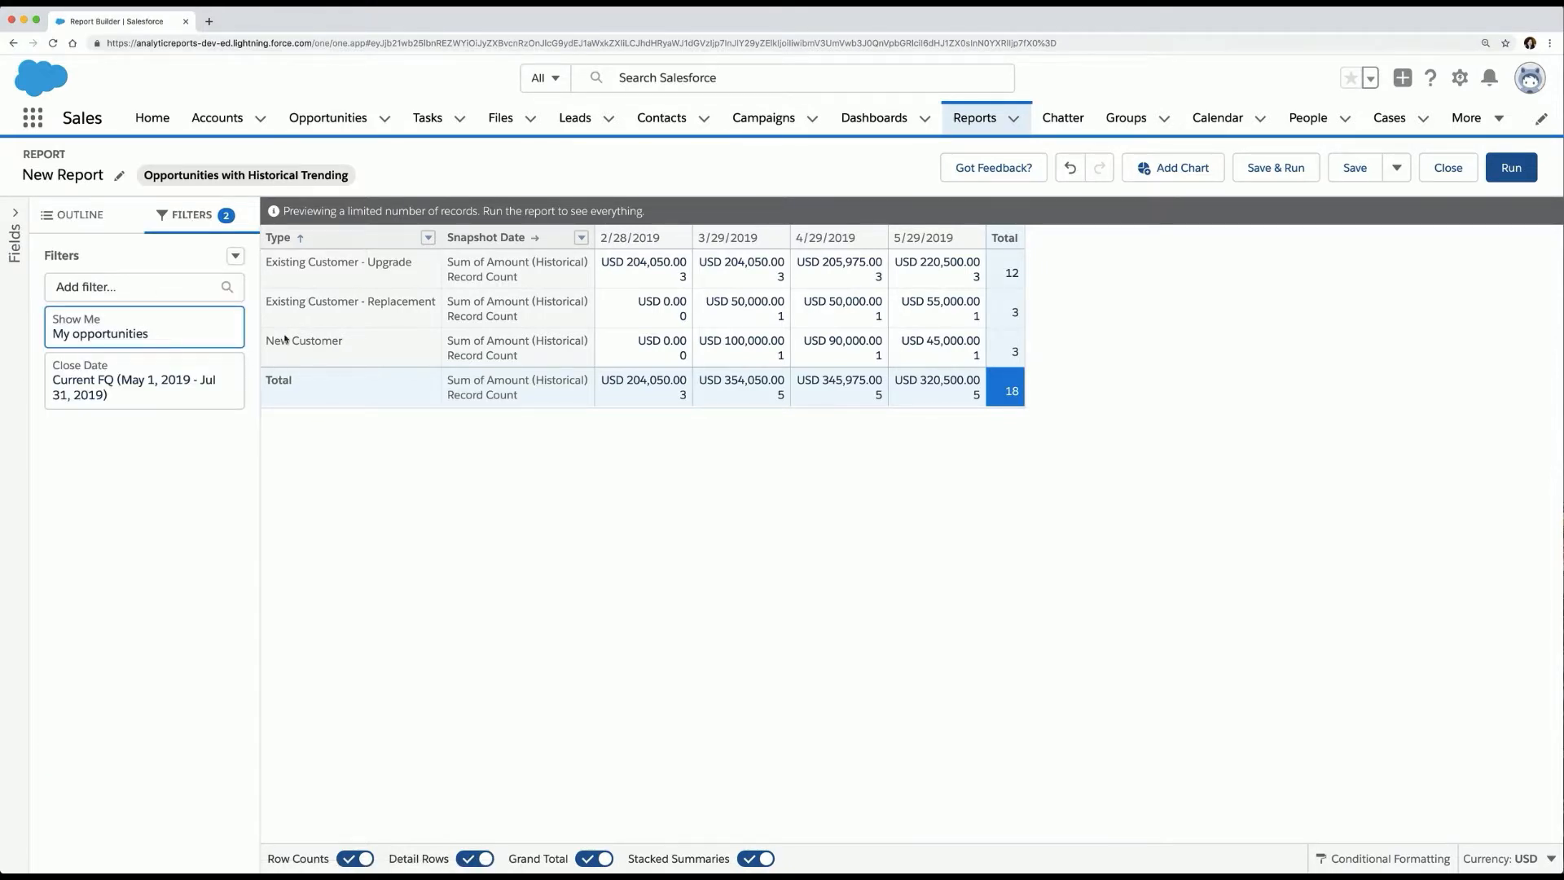
left_click(219, 330)
left_click(294, 324)
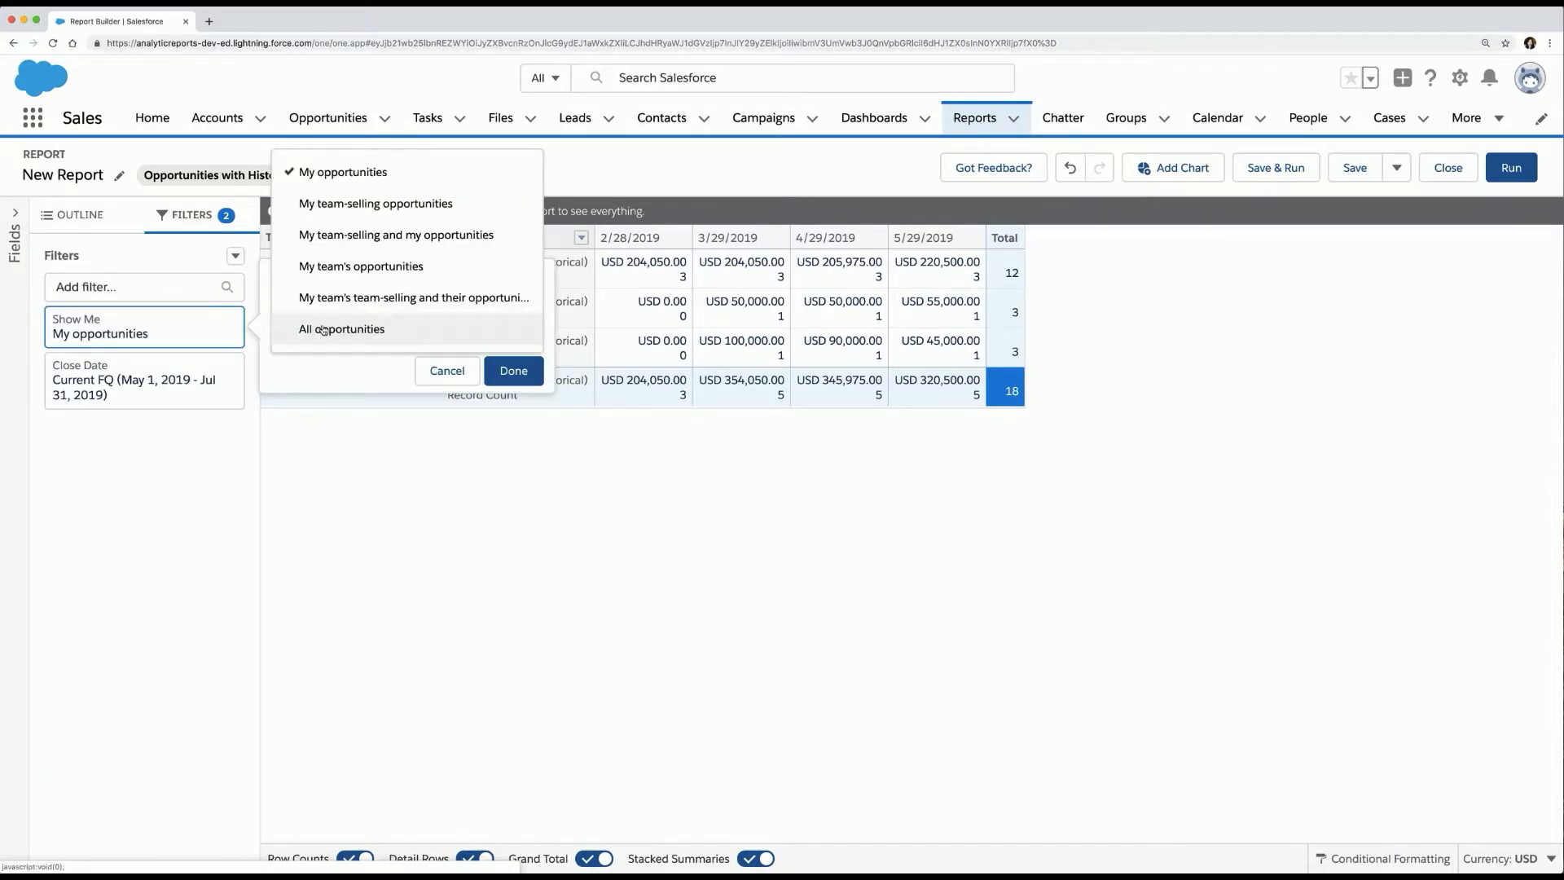
left_click(323, 330)
left_click(680, 708)
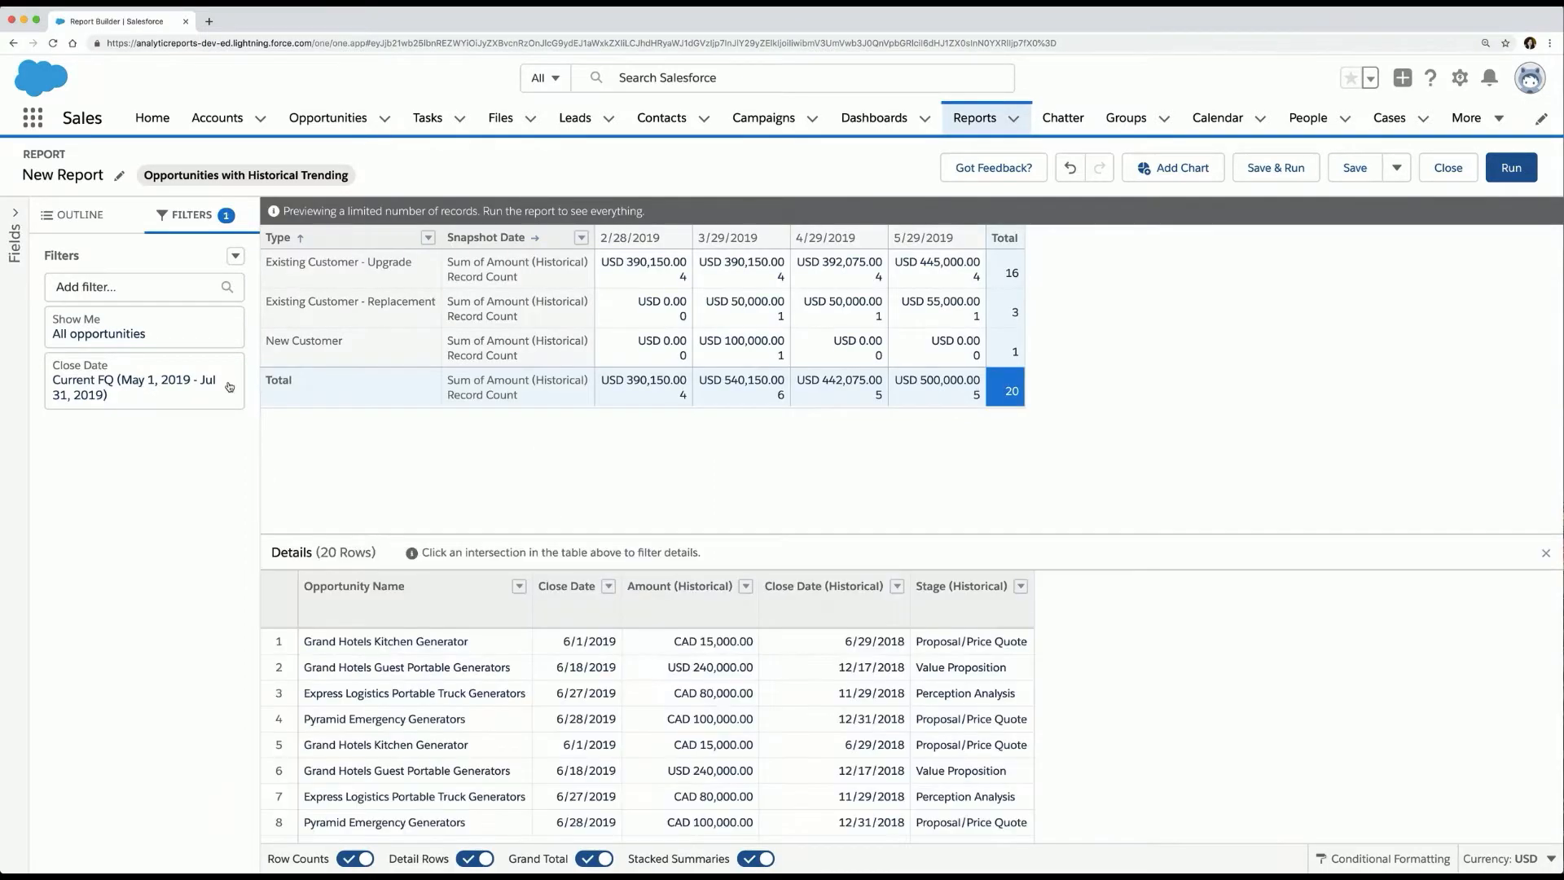
- Set the Close Date filter's range to Current FY and apply it
left_click(138, 387)
left_click(299, 410)
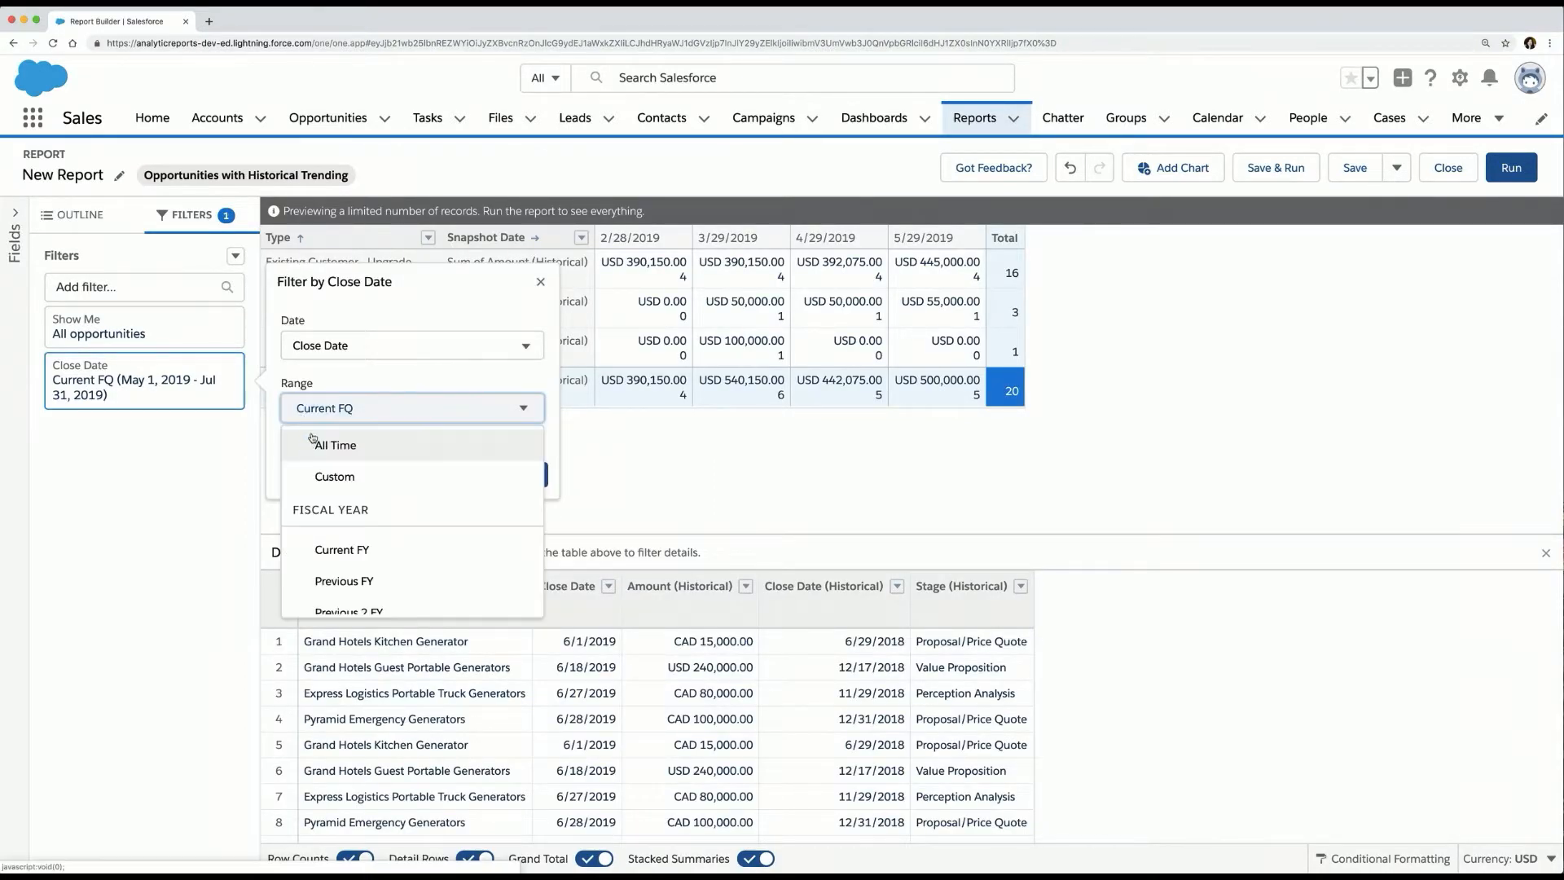
left_click(329, 559)
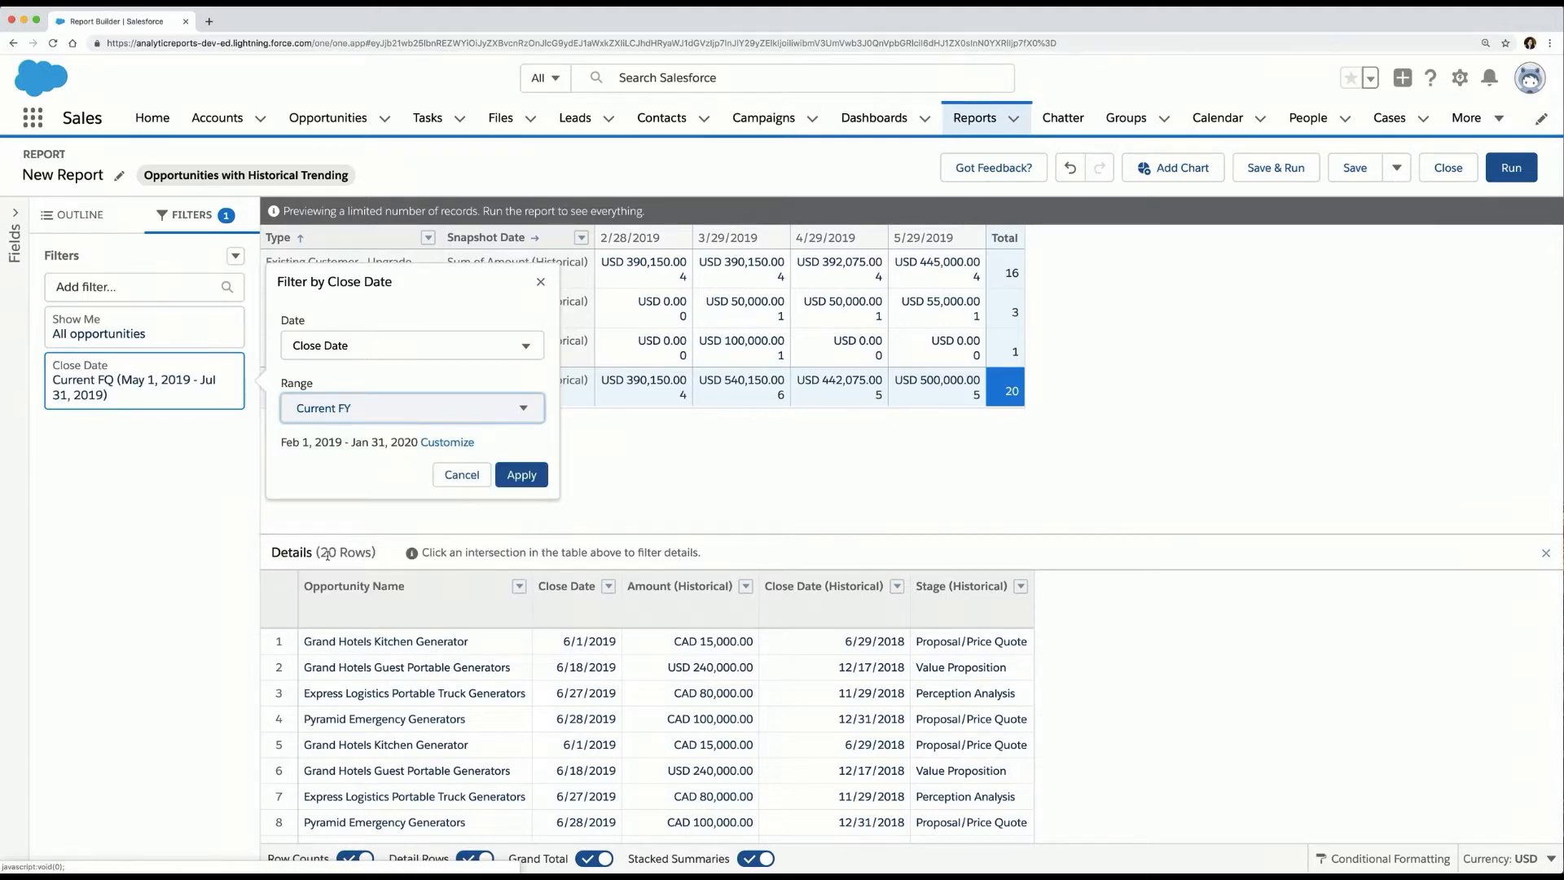
left_click(519, 480)
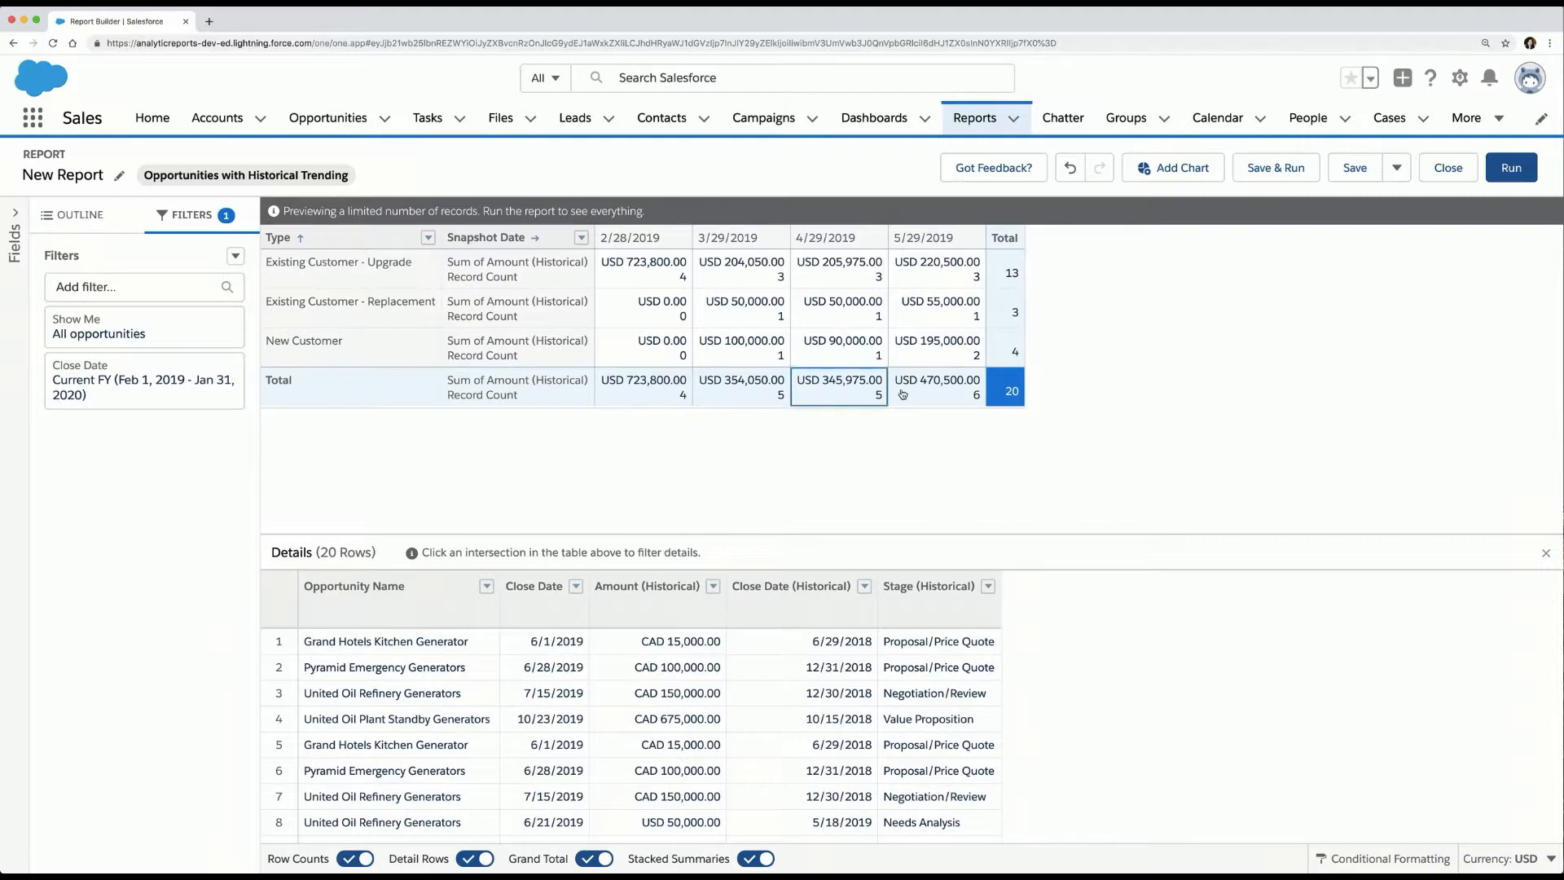
- Save the report as Pipeline Growth in Private Reports and run it
left_click(1261, 171)
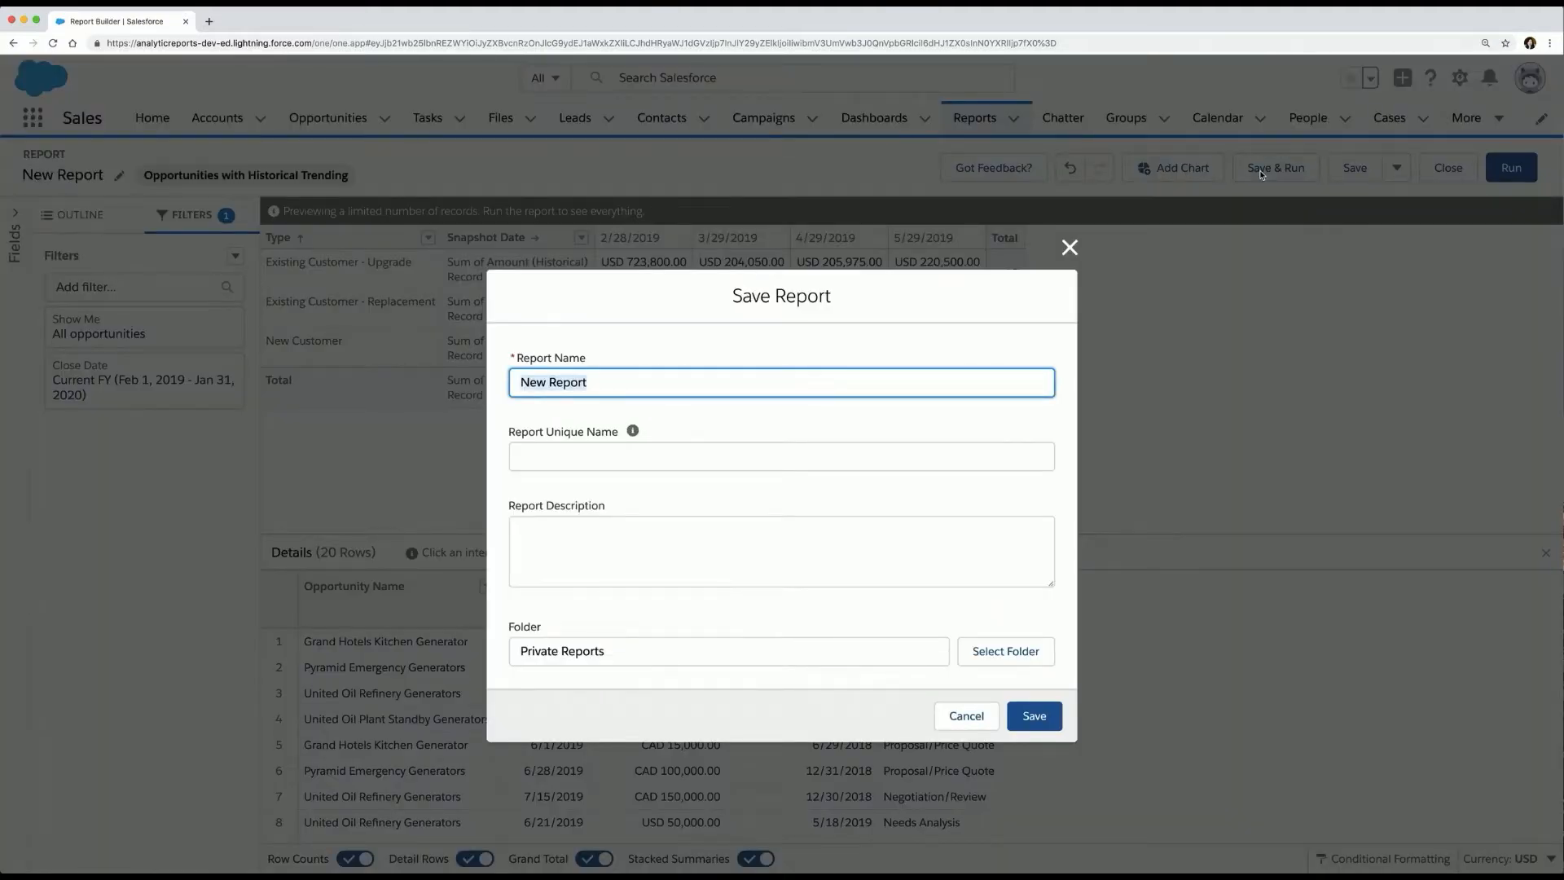
type("Pipeline Growth")
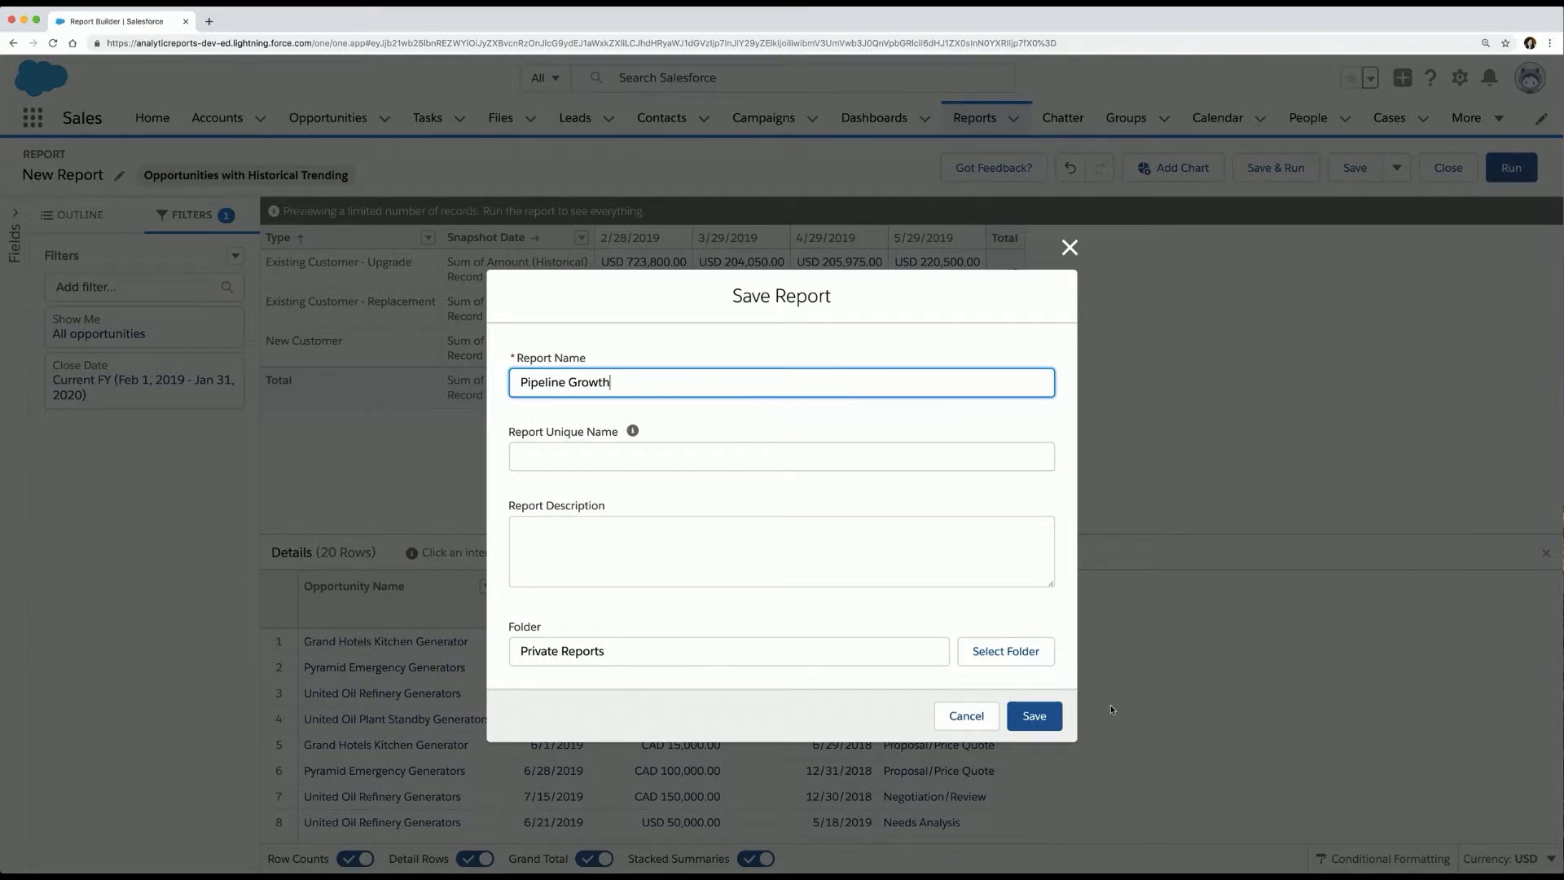
left_click(1043, 716)
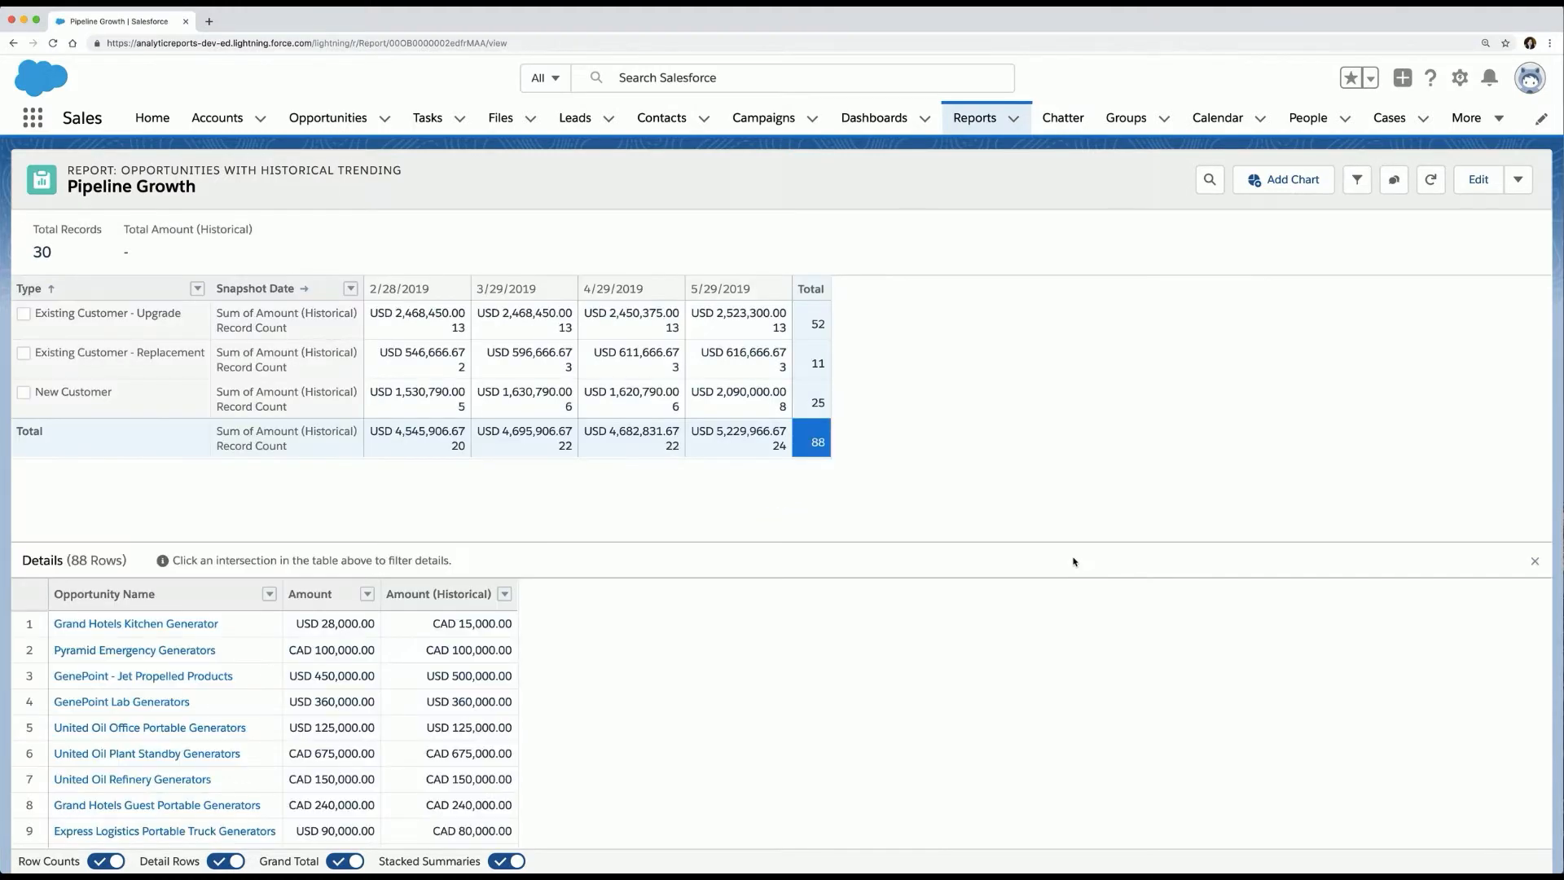
- Add a chart to the Pipeline Growth report, display it as a Column chart, and save the report
left_click(1284, 177)
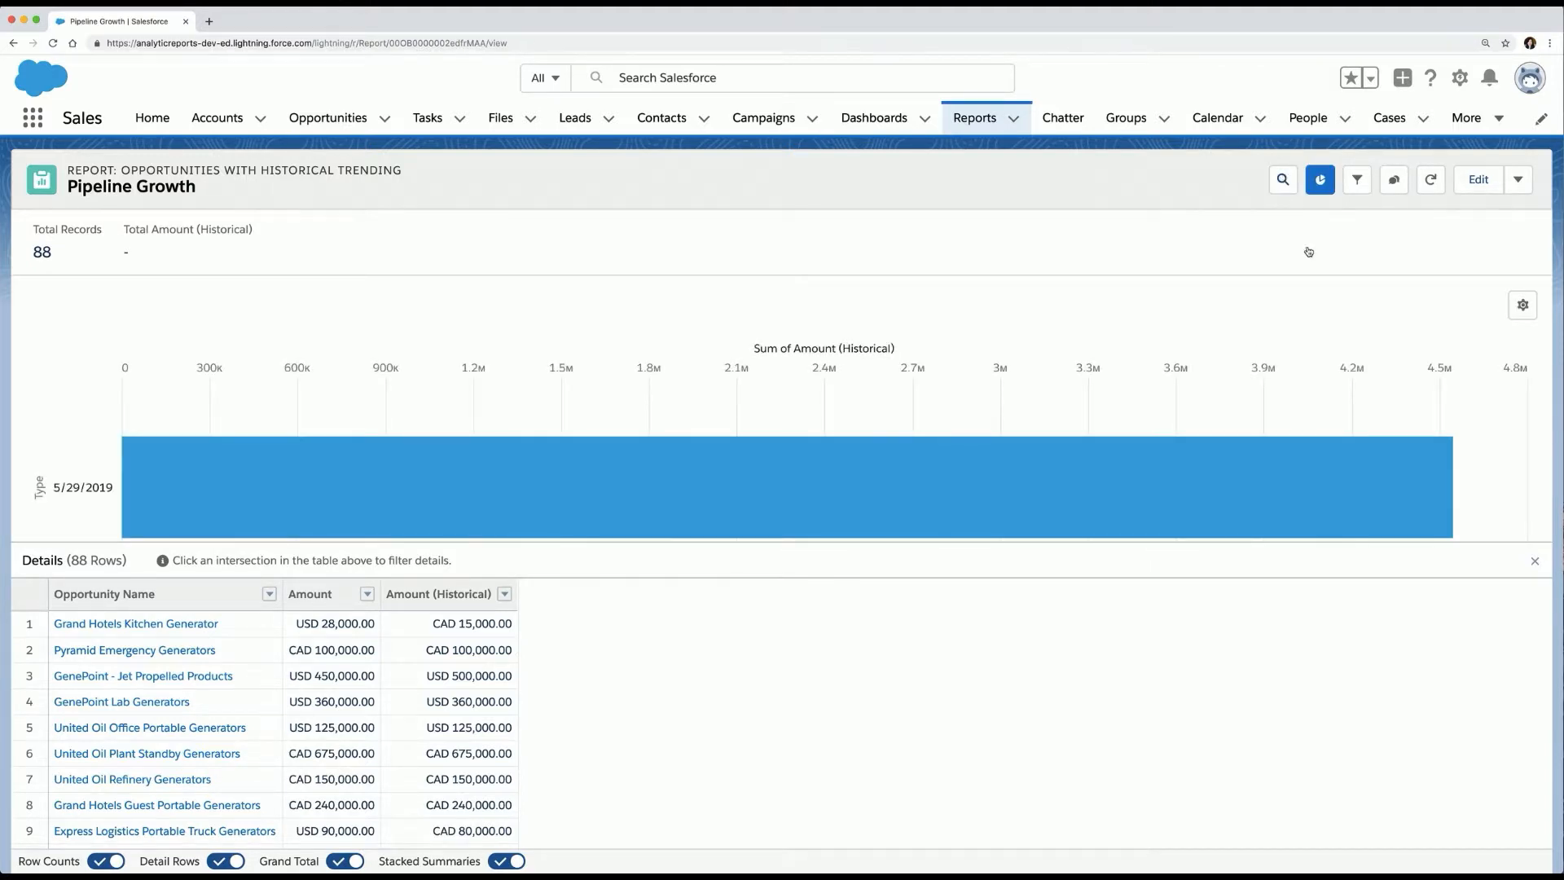
left_click(1523, 305)
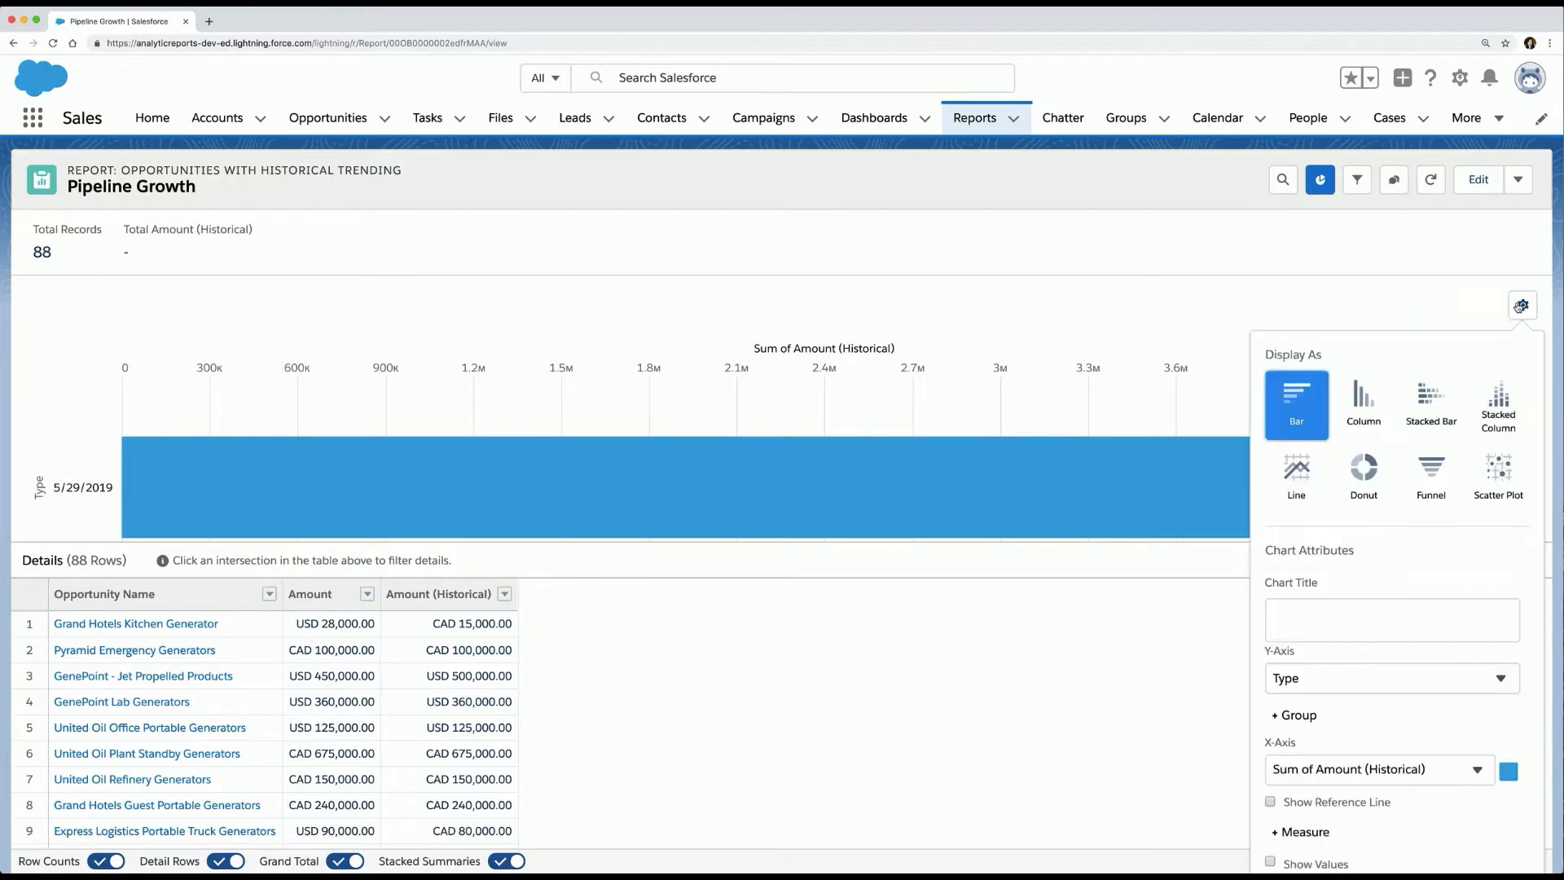
left_click(1353, 415)
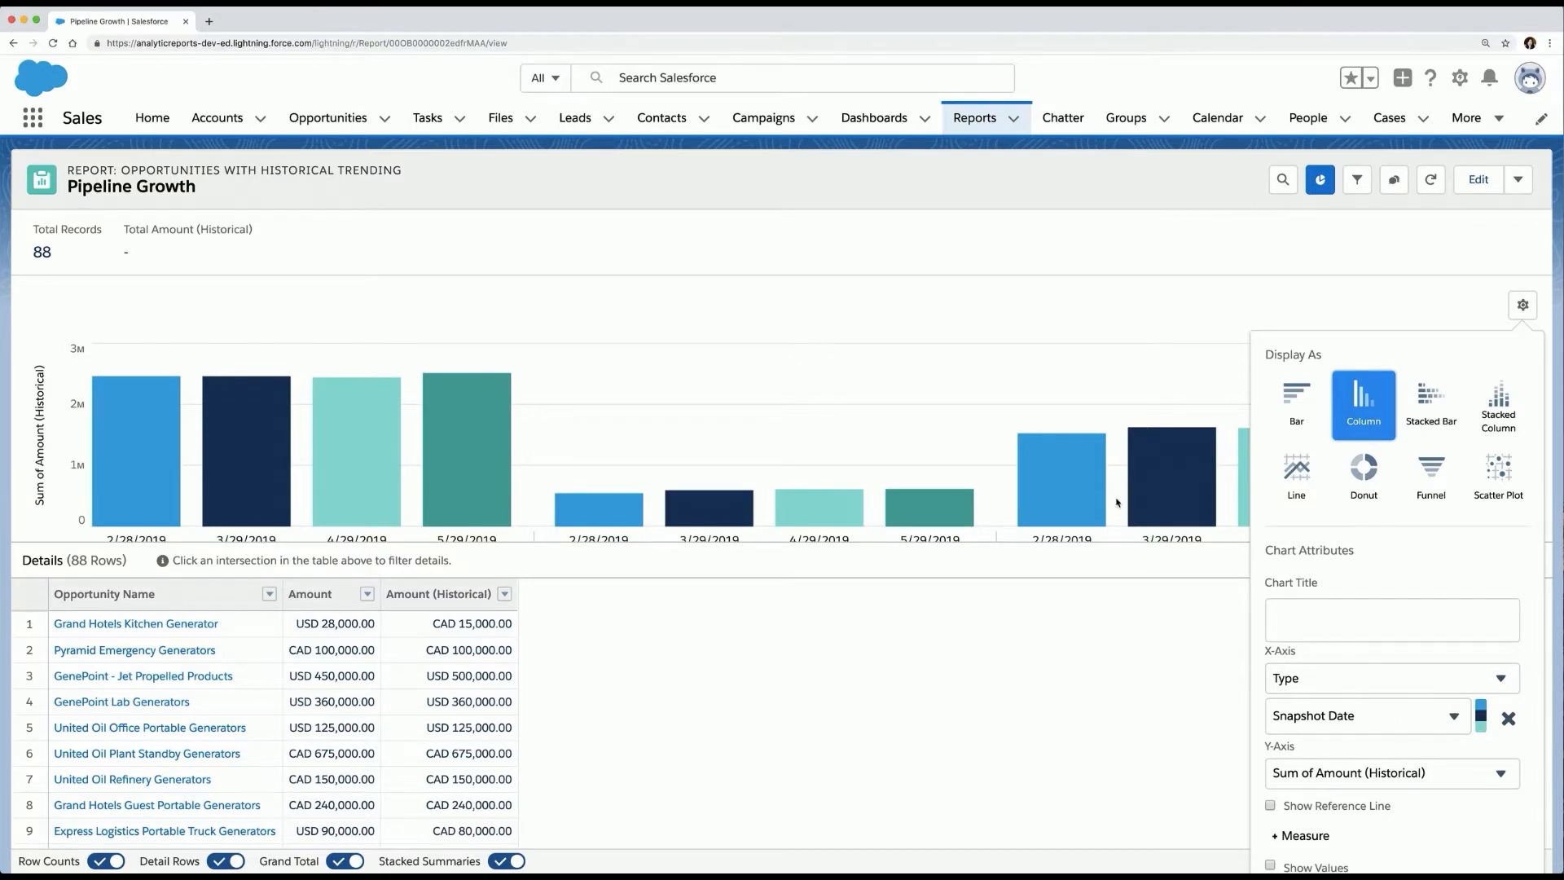
scroll(1118, 503, "down", 3)
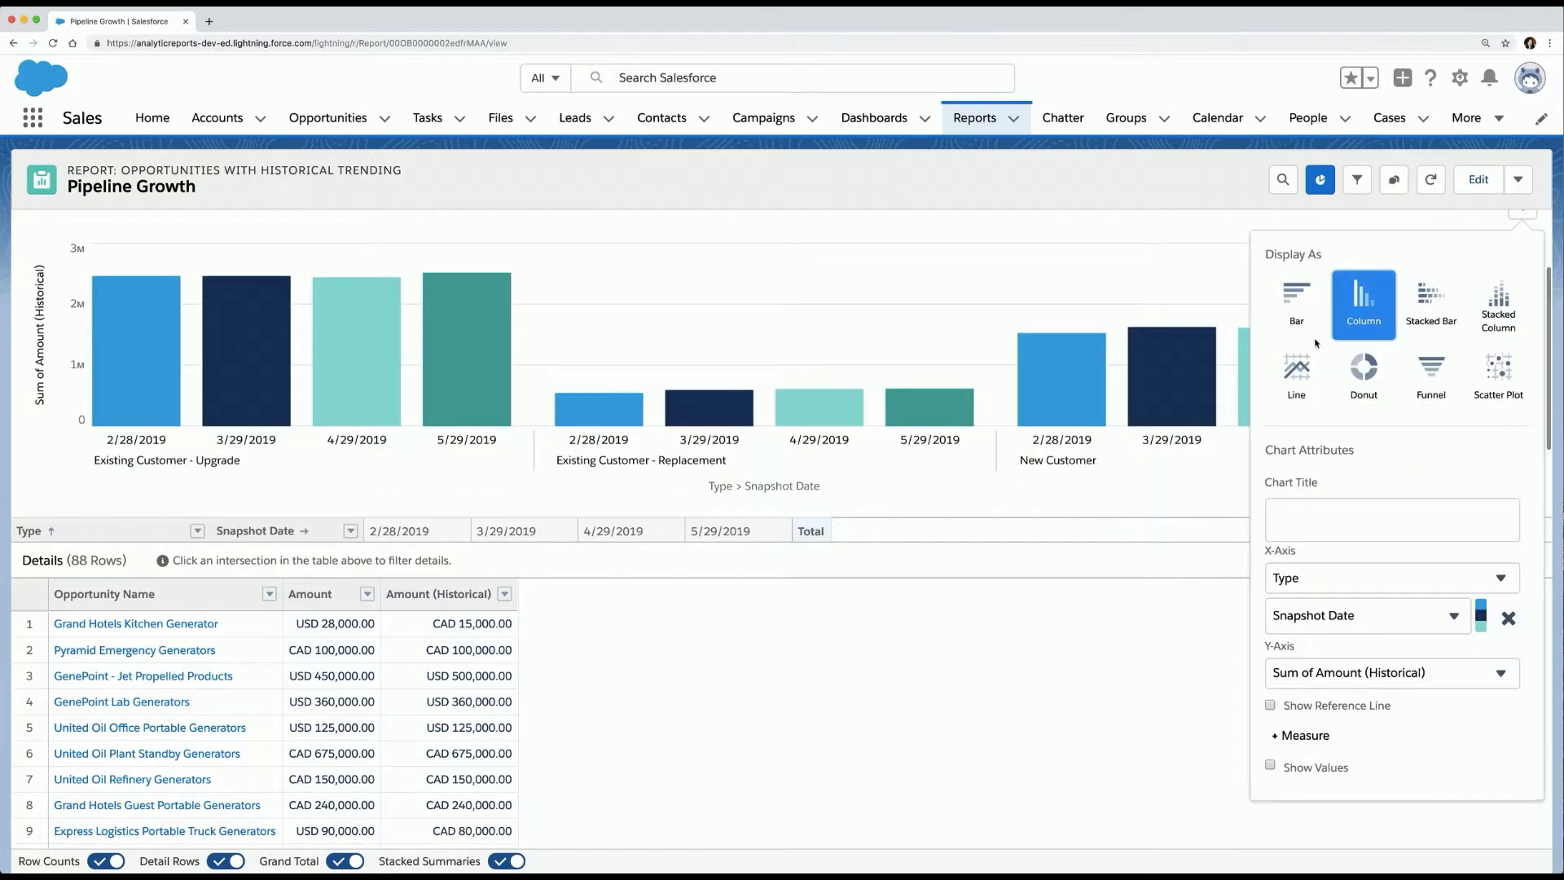
left_click(1525, 208)
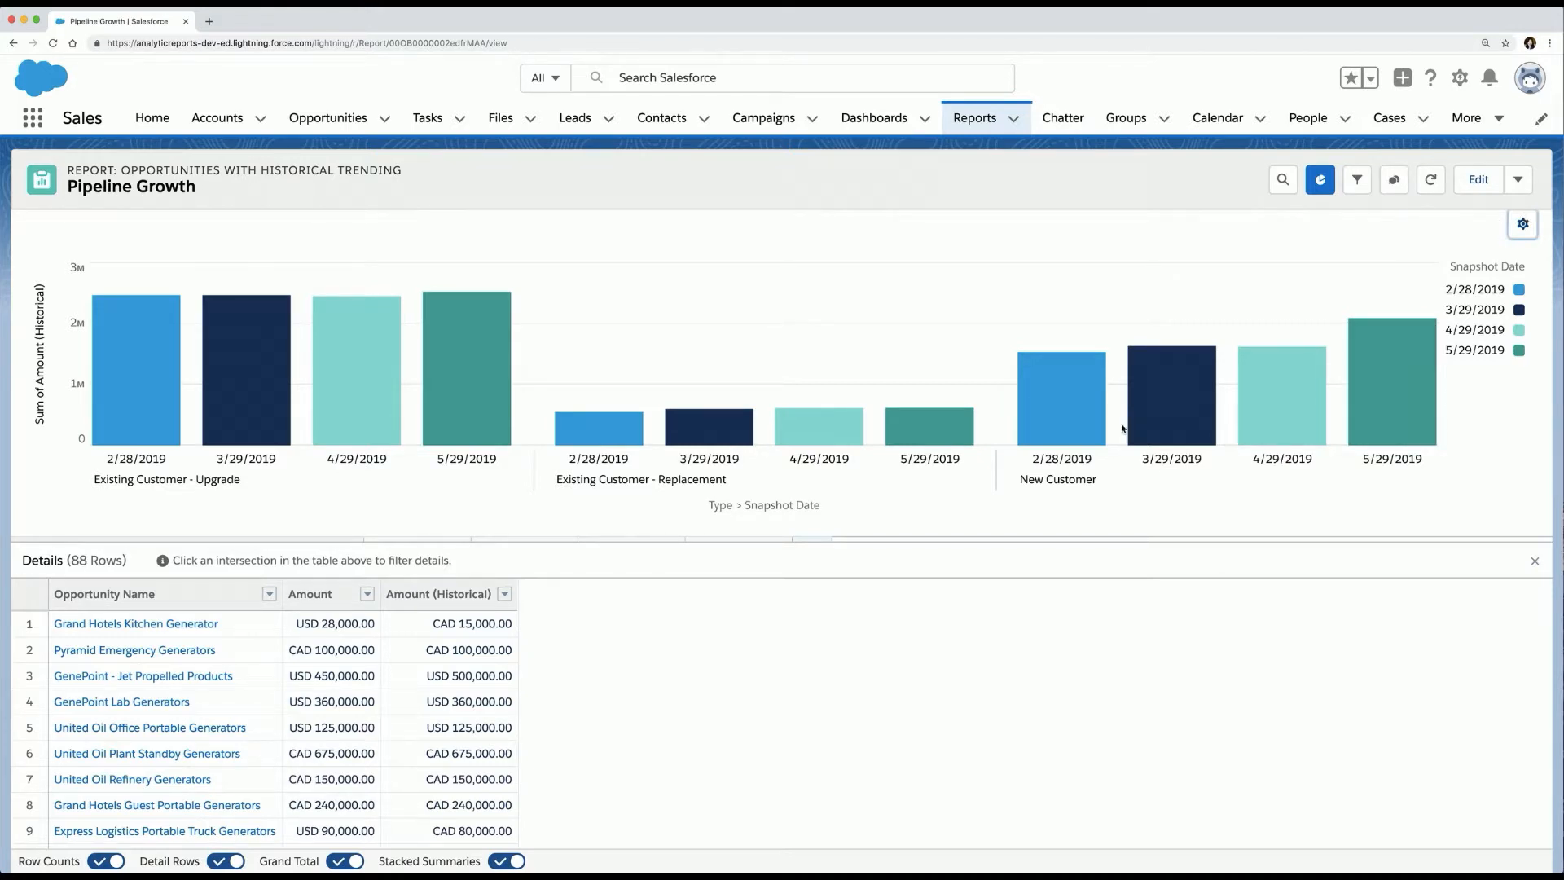
left_click(1514, 188)
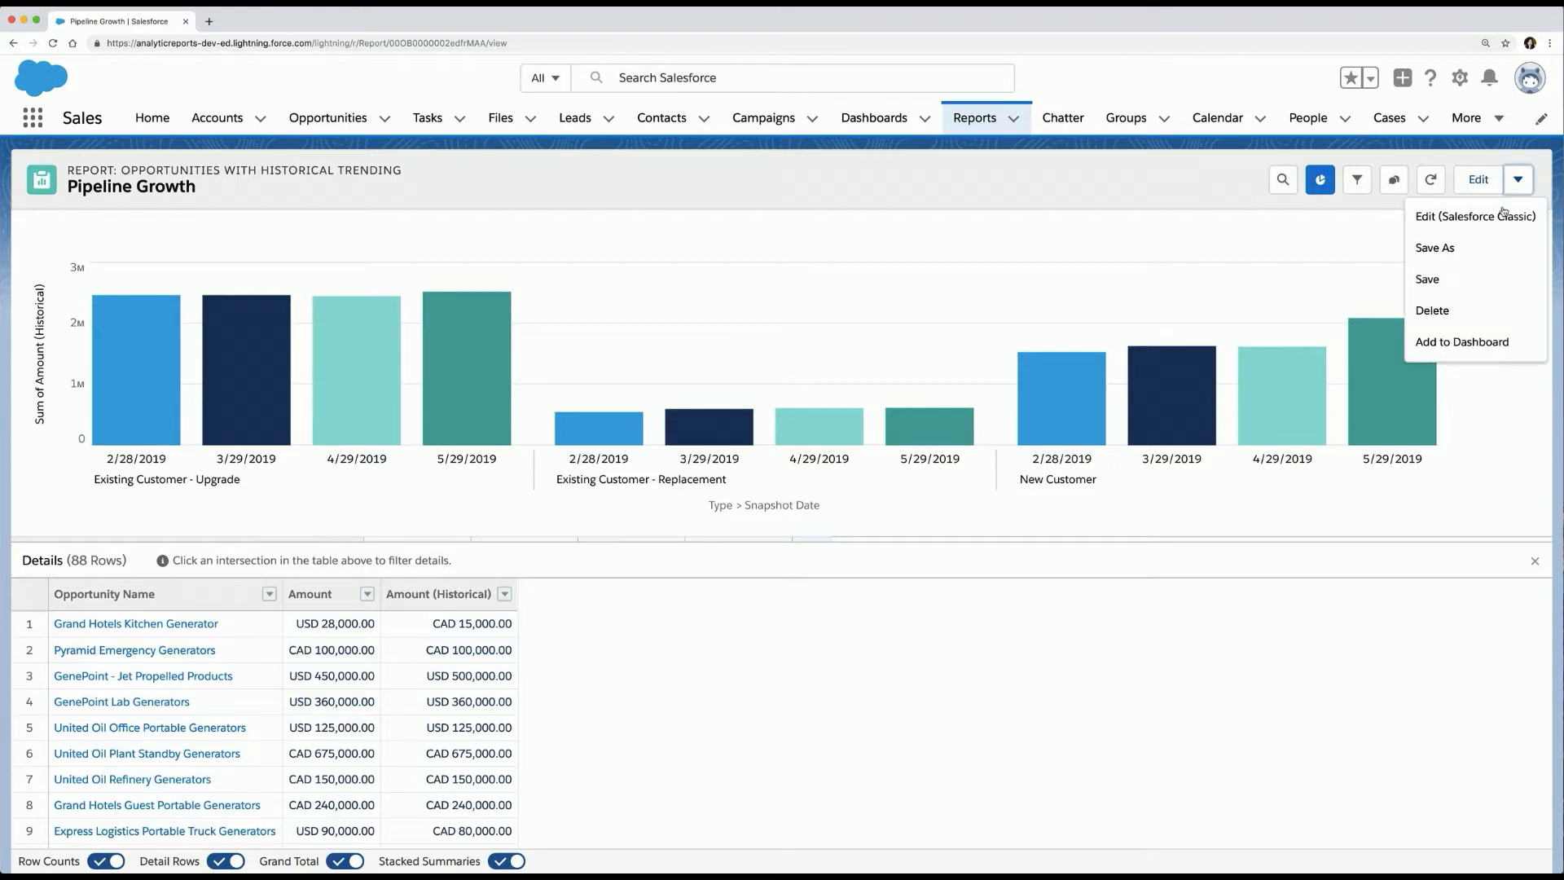
left_click(1432, 282)
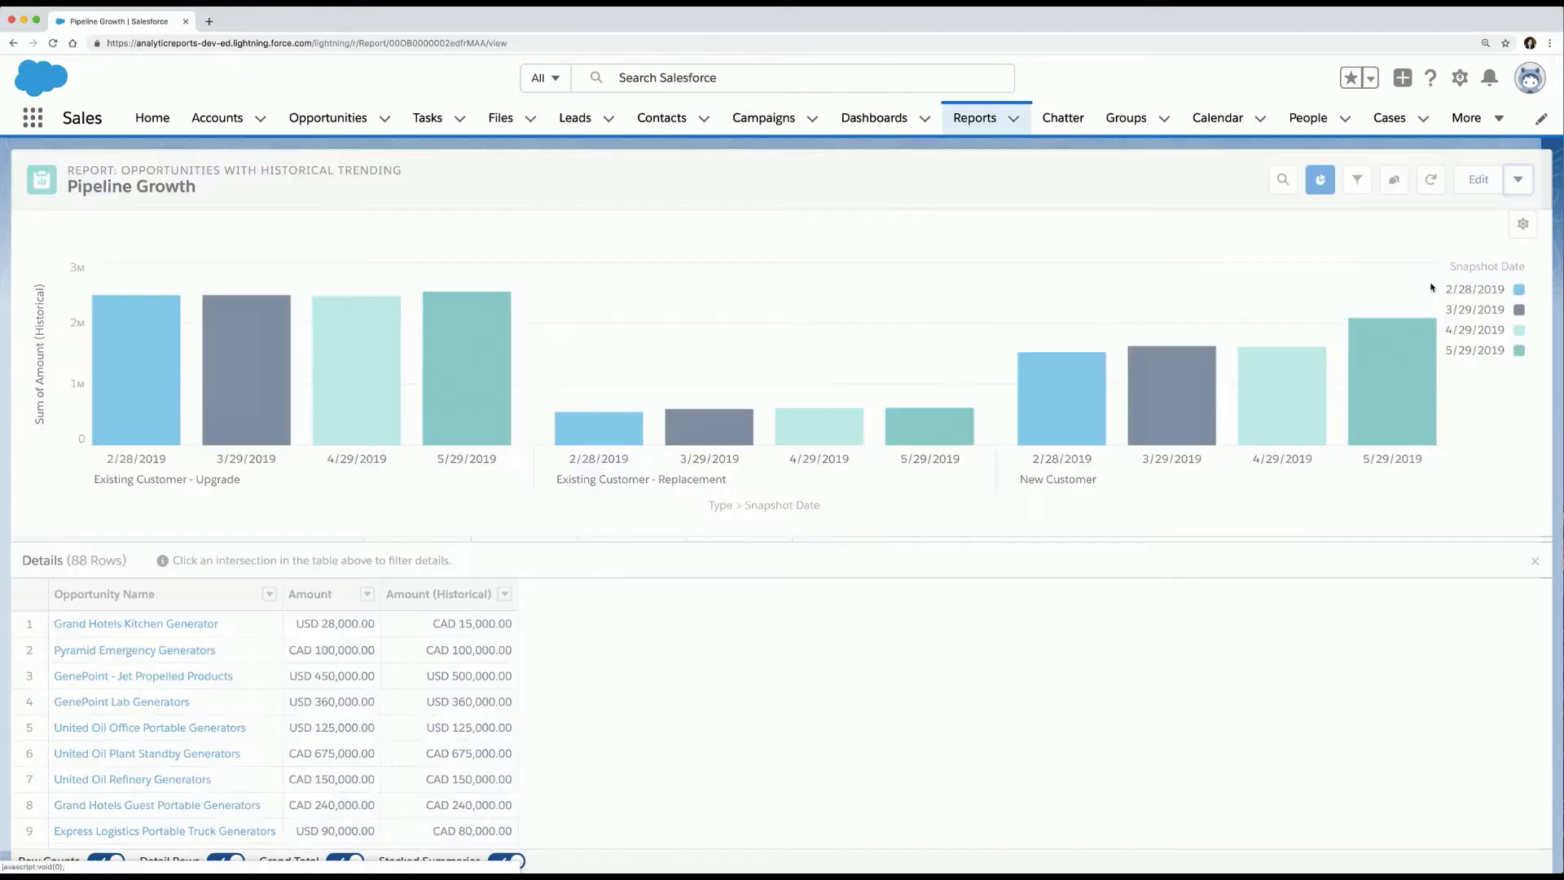
- Add the Pipeline Growth report to the existing Pipeline Health dashboard as a component using the report's chart settings
left_click(1516, 188)
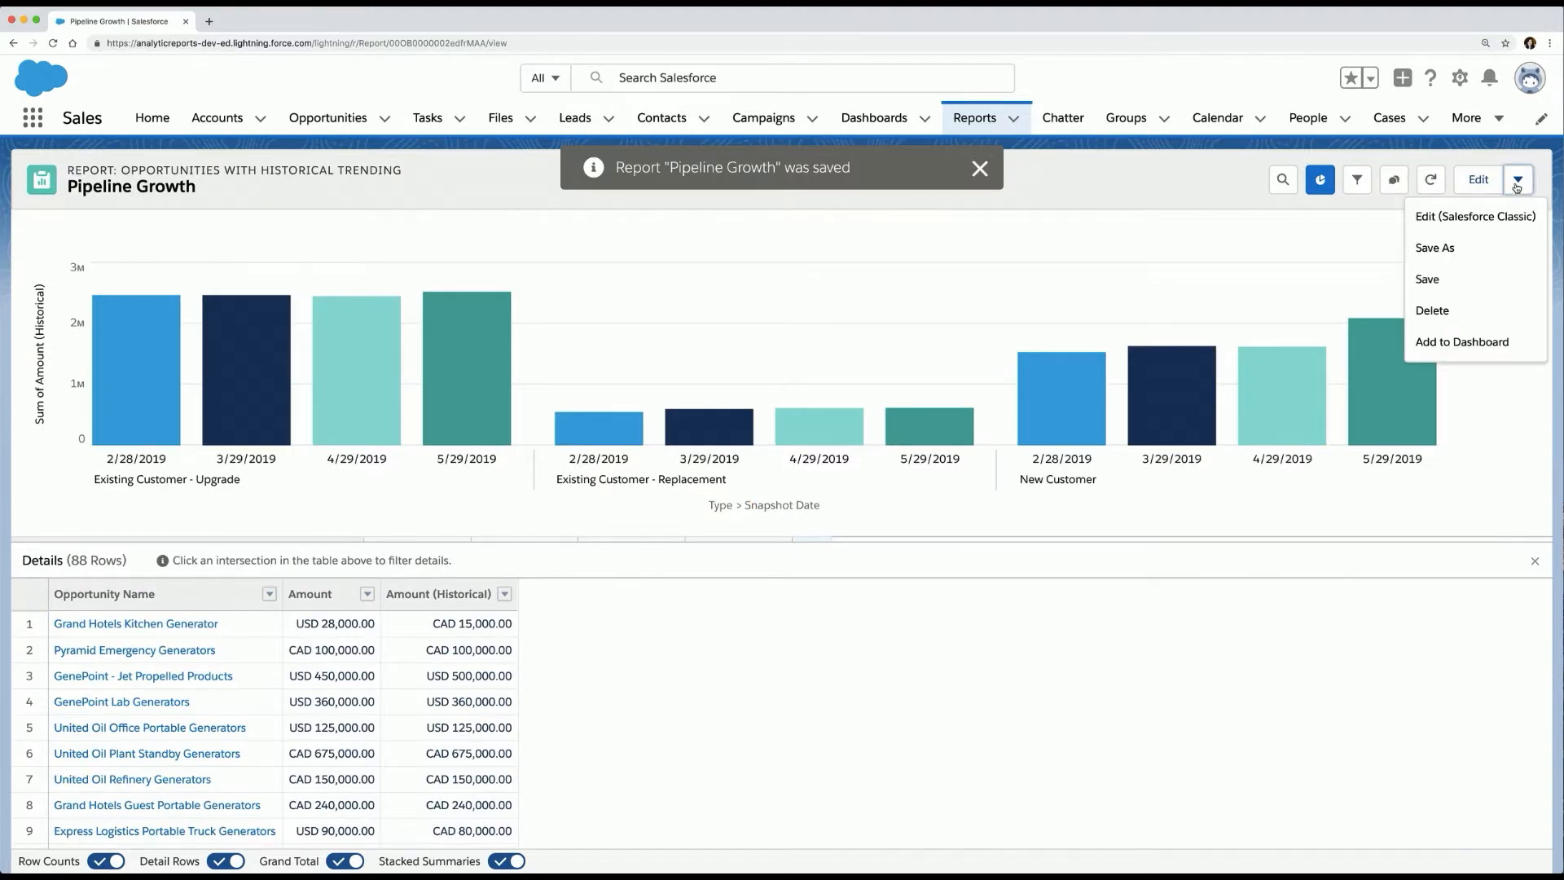
left_click(1451, 343)
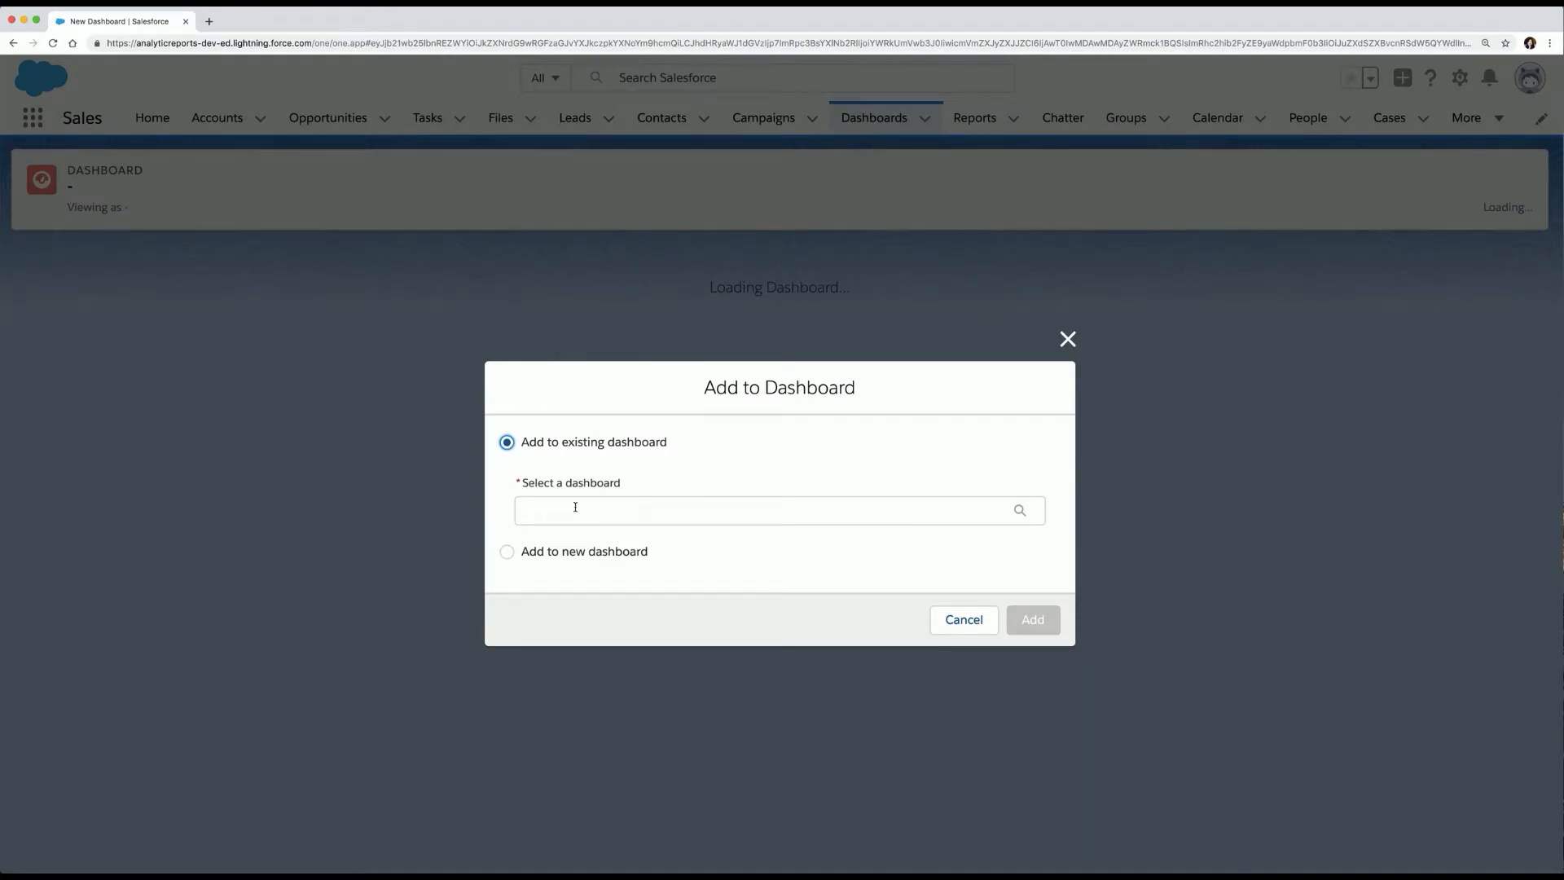
left_click(576, 506)
left_click(585, 554)
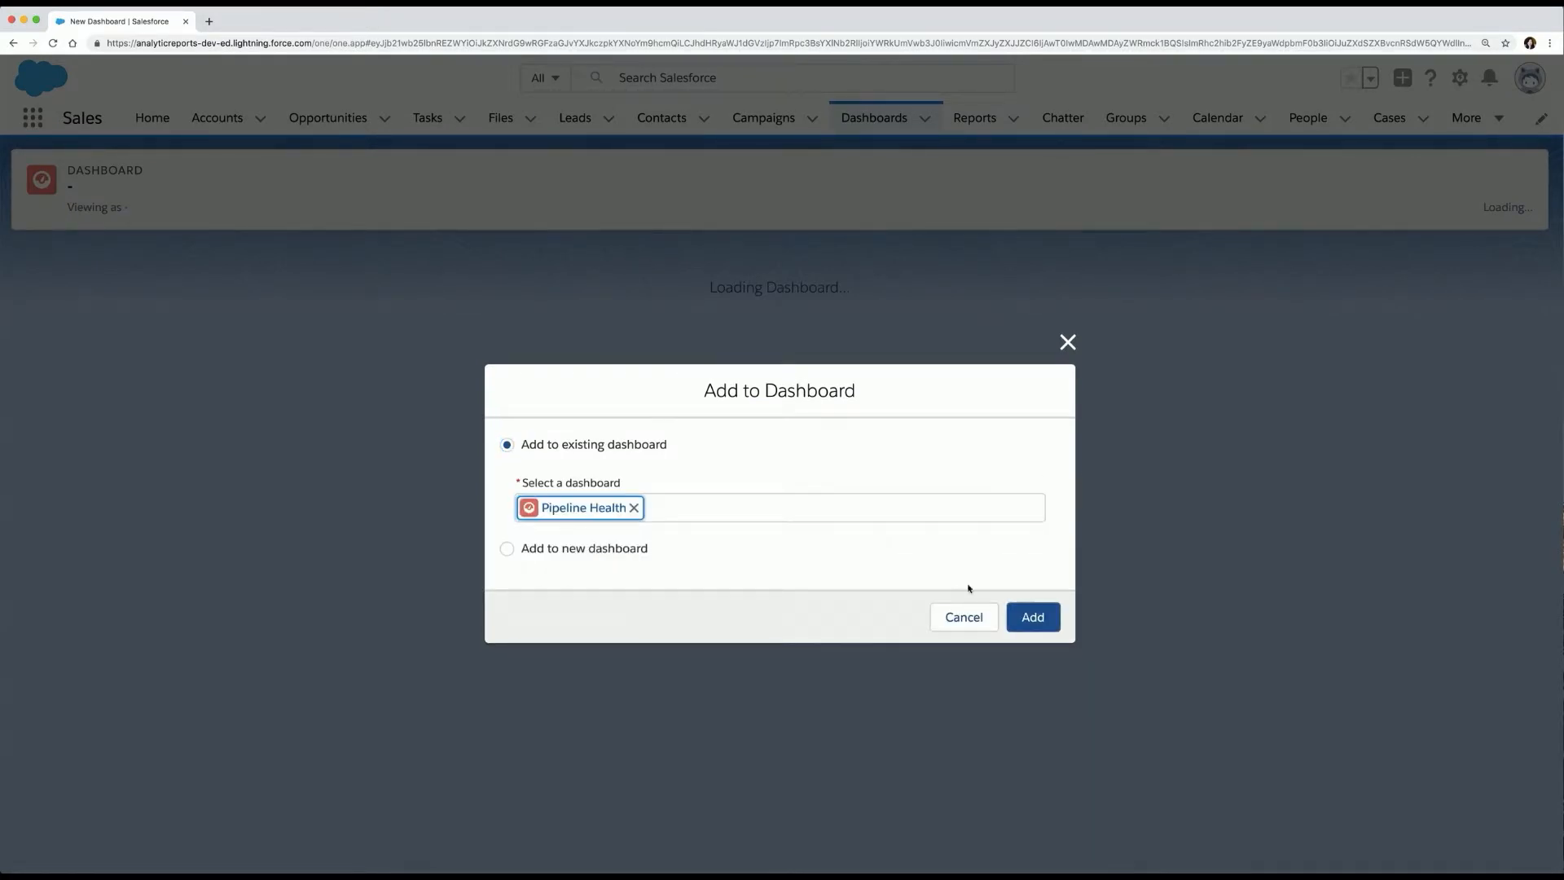
left_click(1027, 619)
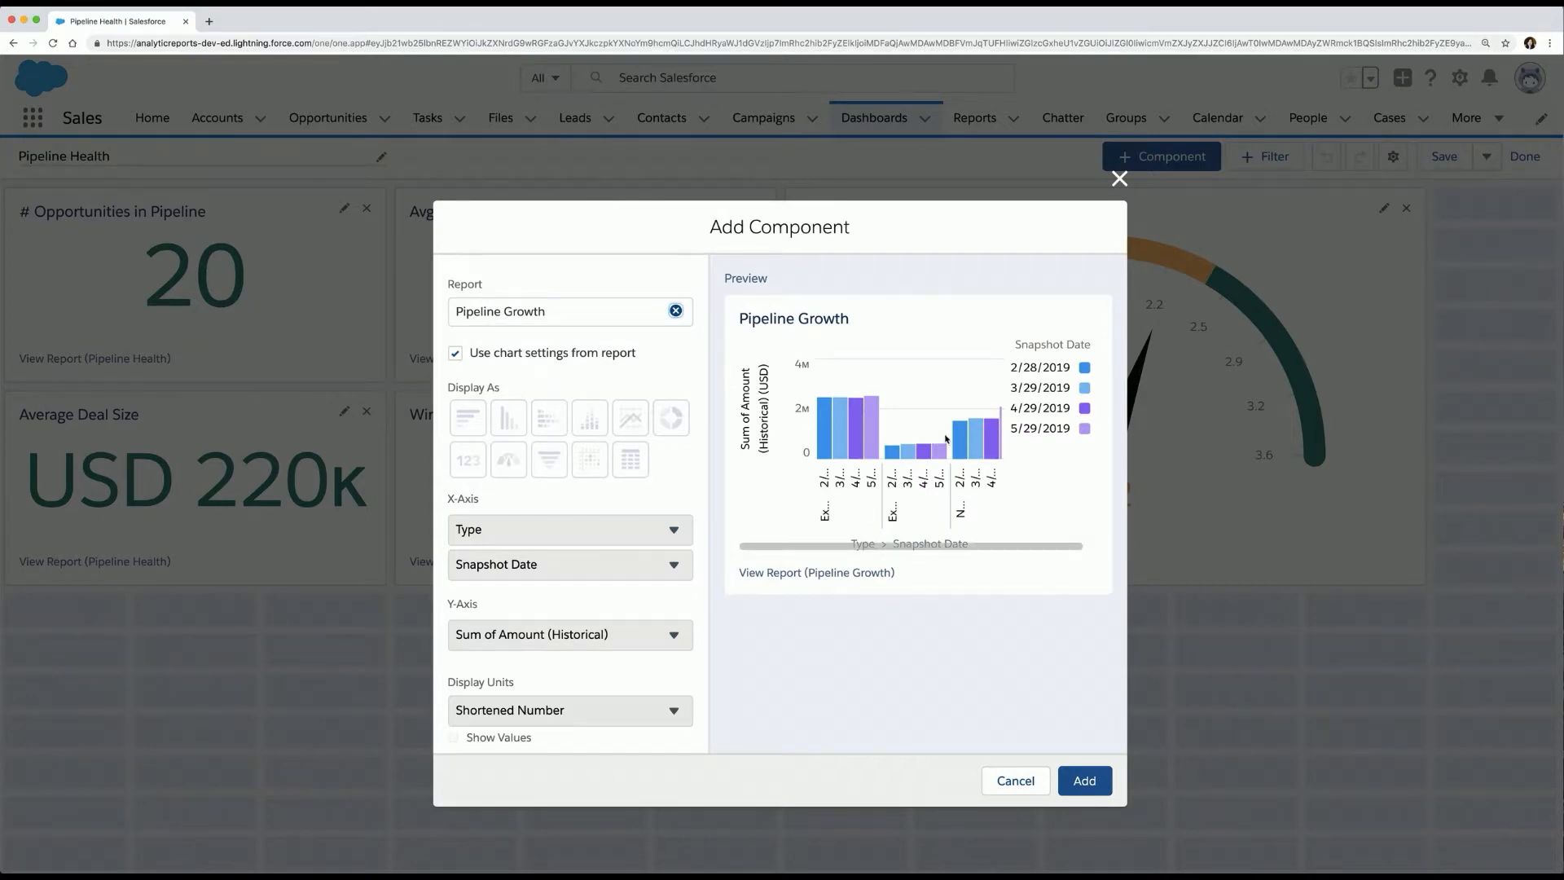
left_click(1084, 782)
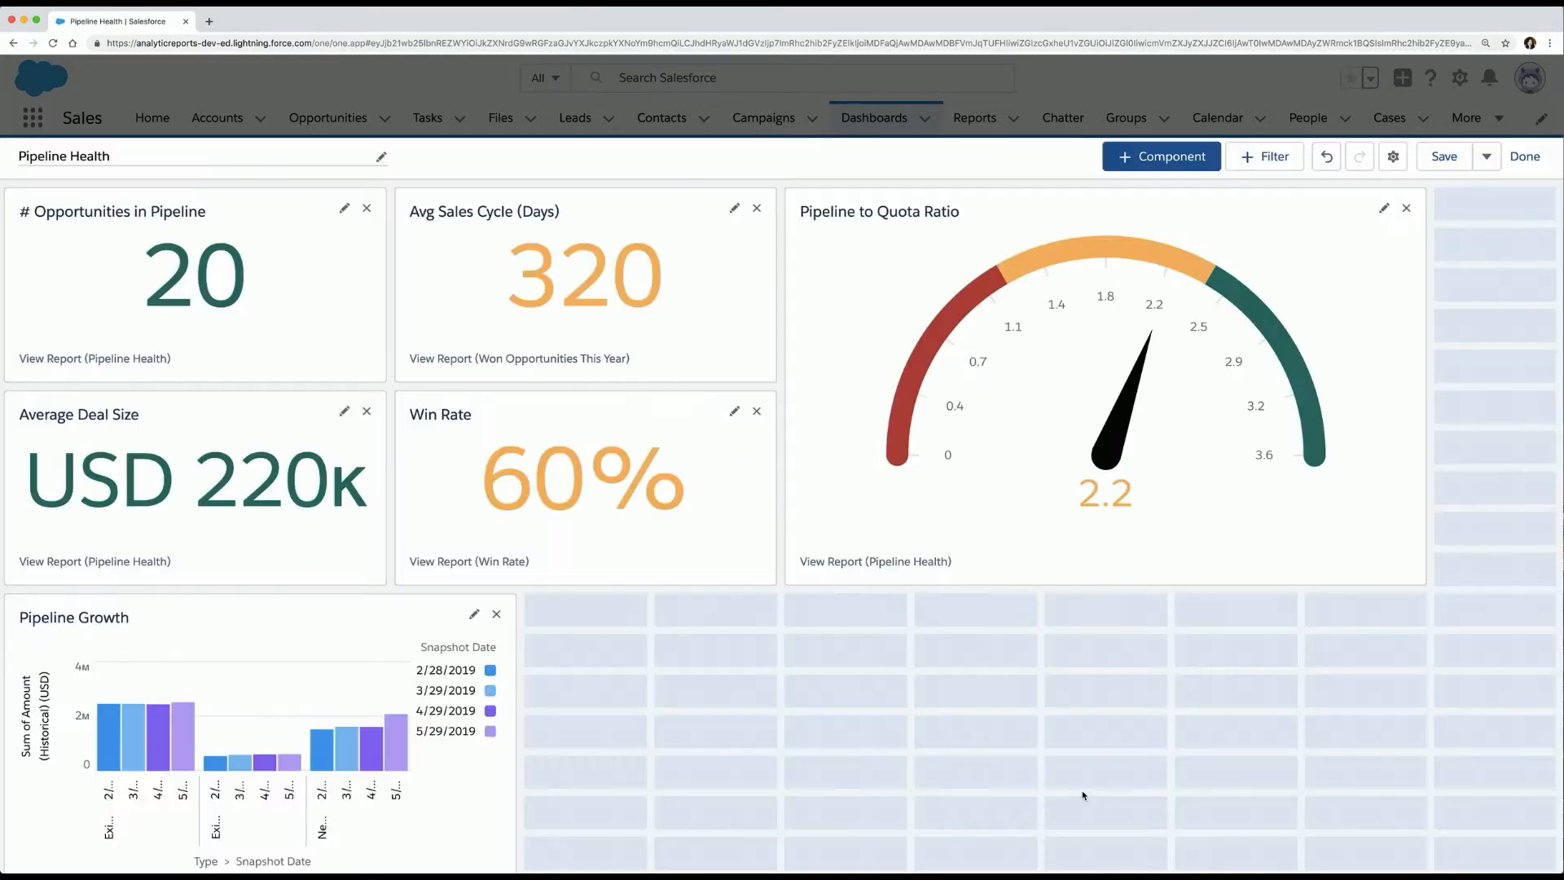
- Widen the Pipeline Growth component to match the full width of the components above, then save the dashboard and finish editing
scroll(751, 698, "down", 3)
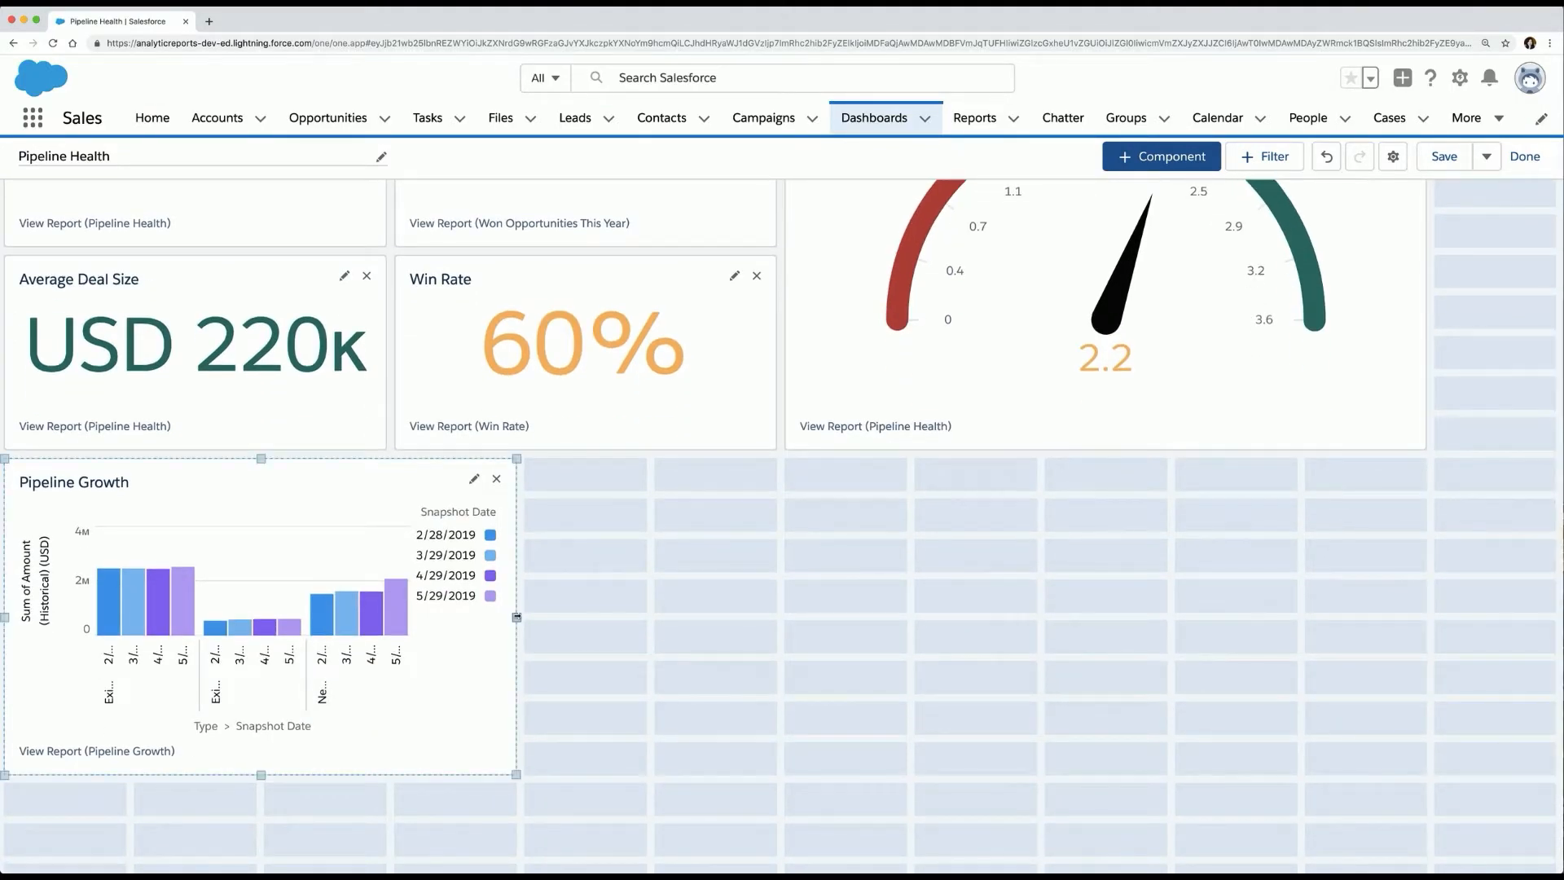
left_click_drag(514, 613, 1389, 584)
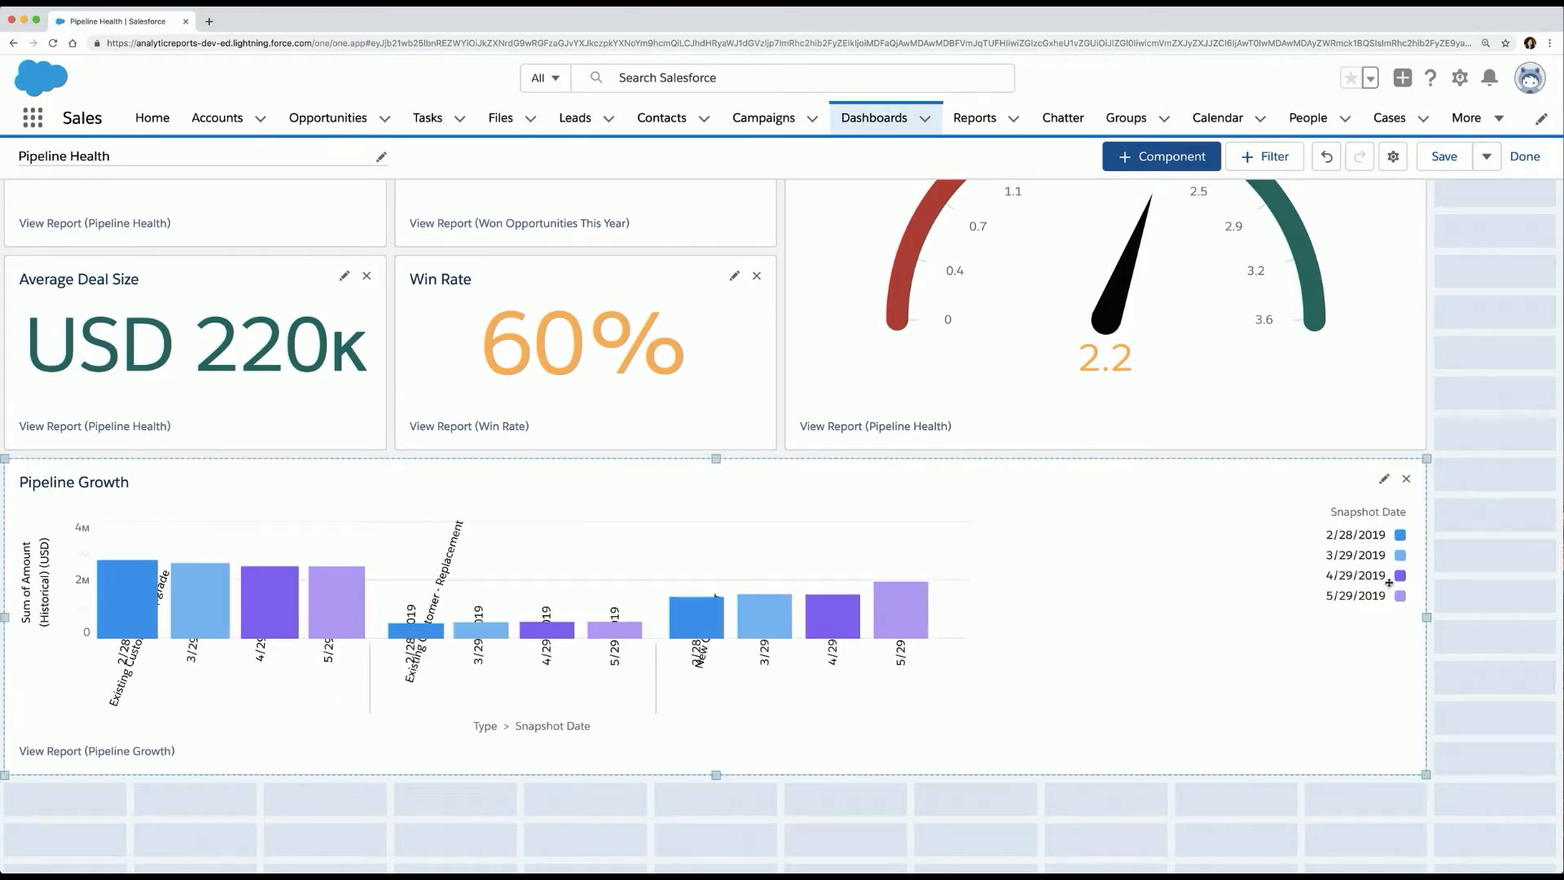
left_click(1447, 165)
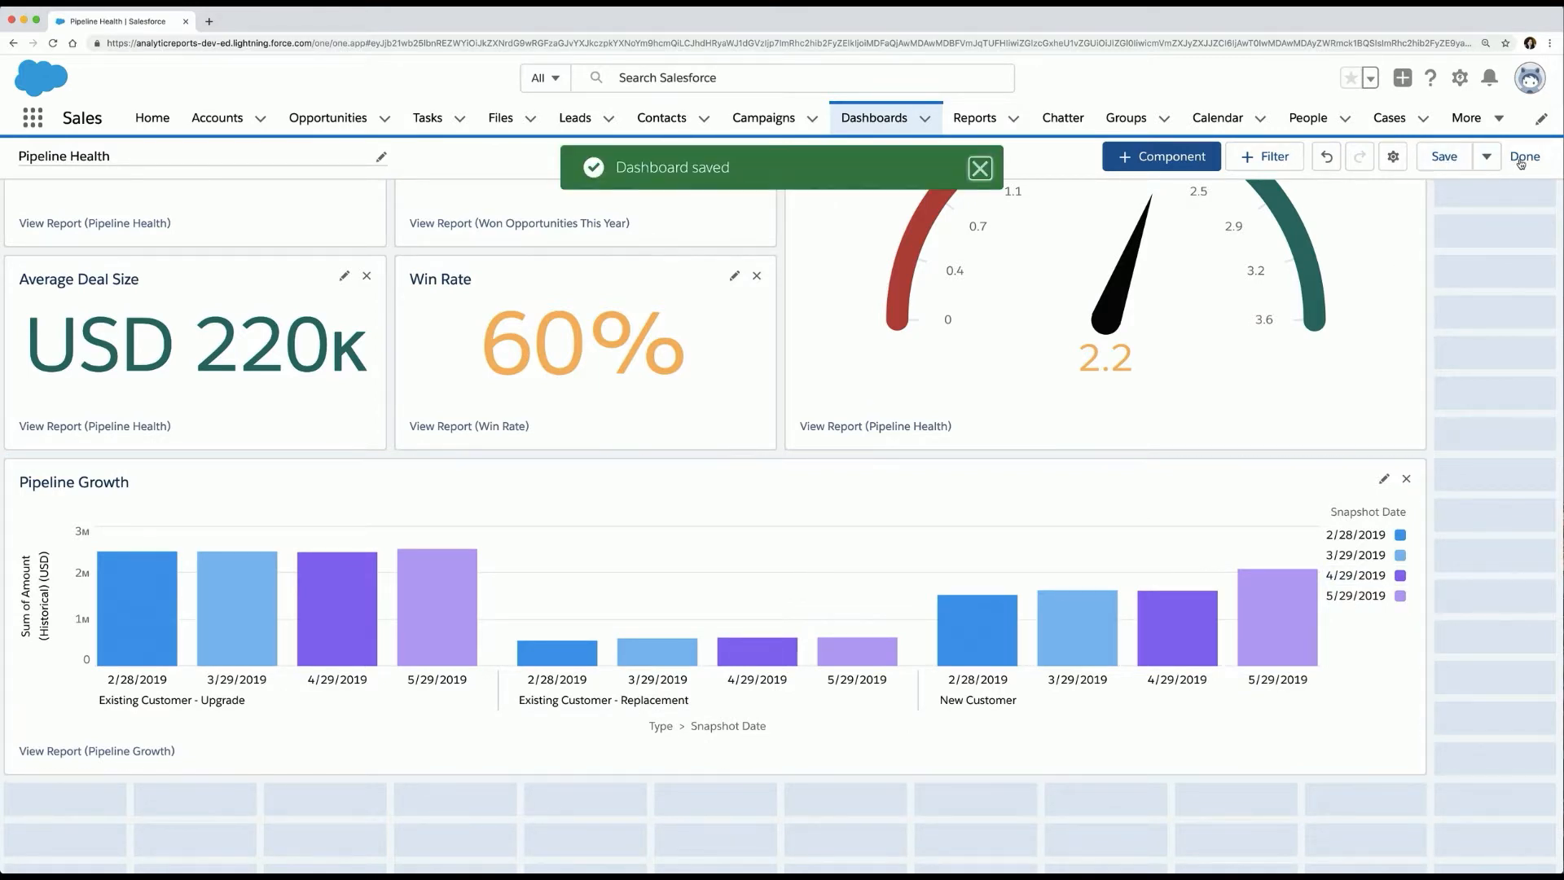
left_click(1520, 157)
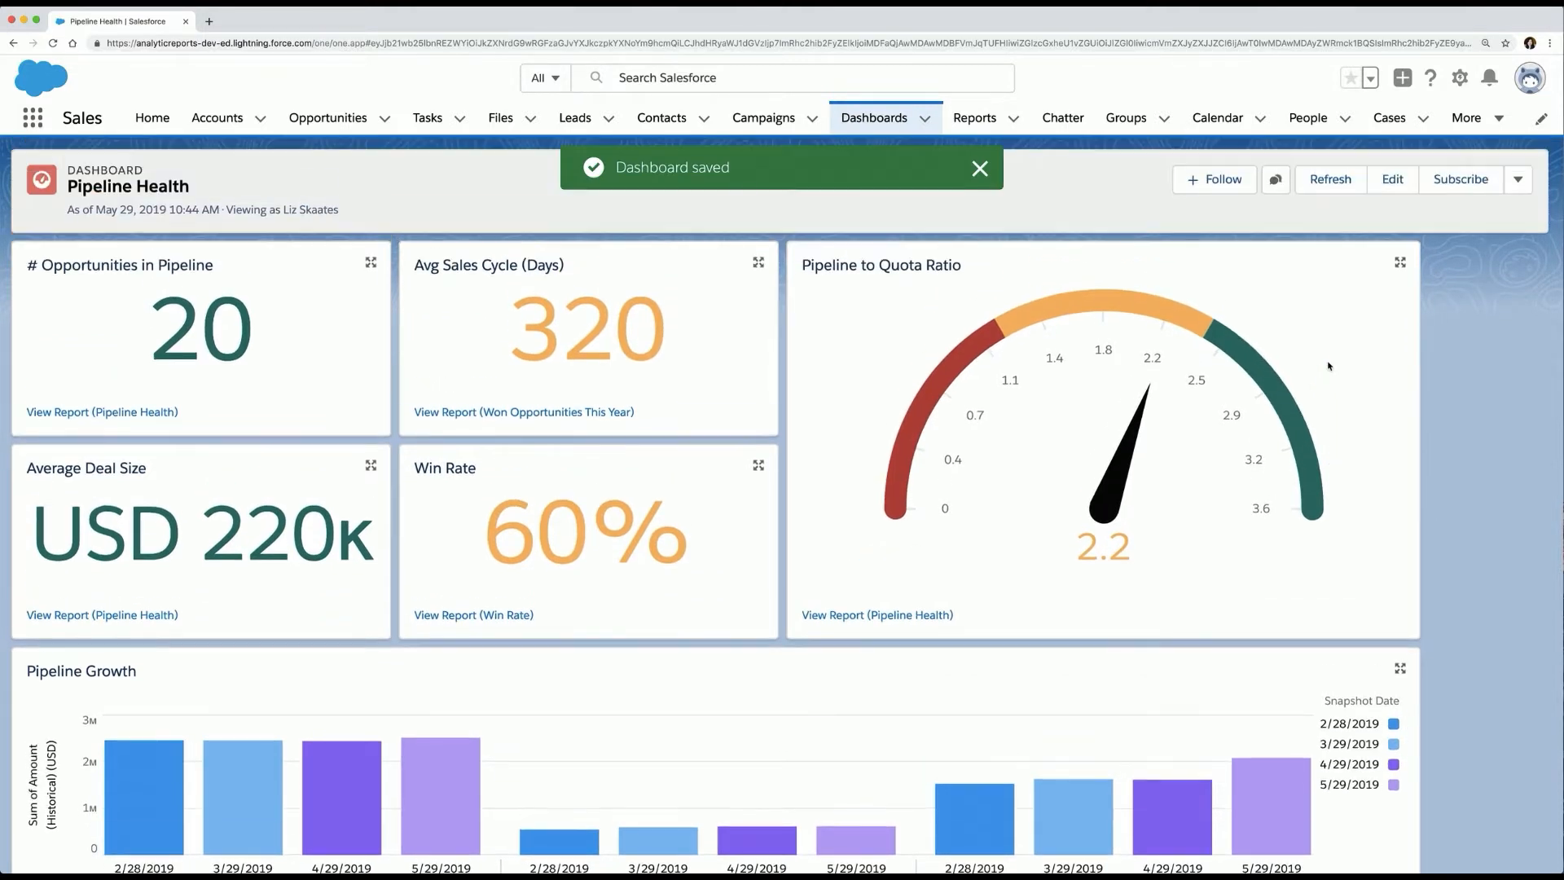
scroll(1329, 366, "down", 2)
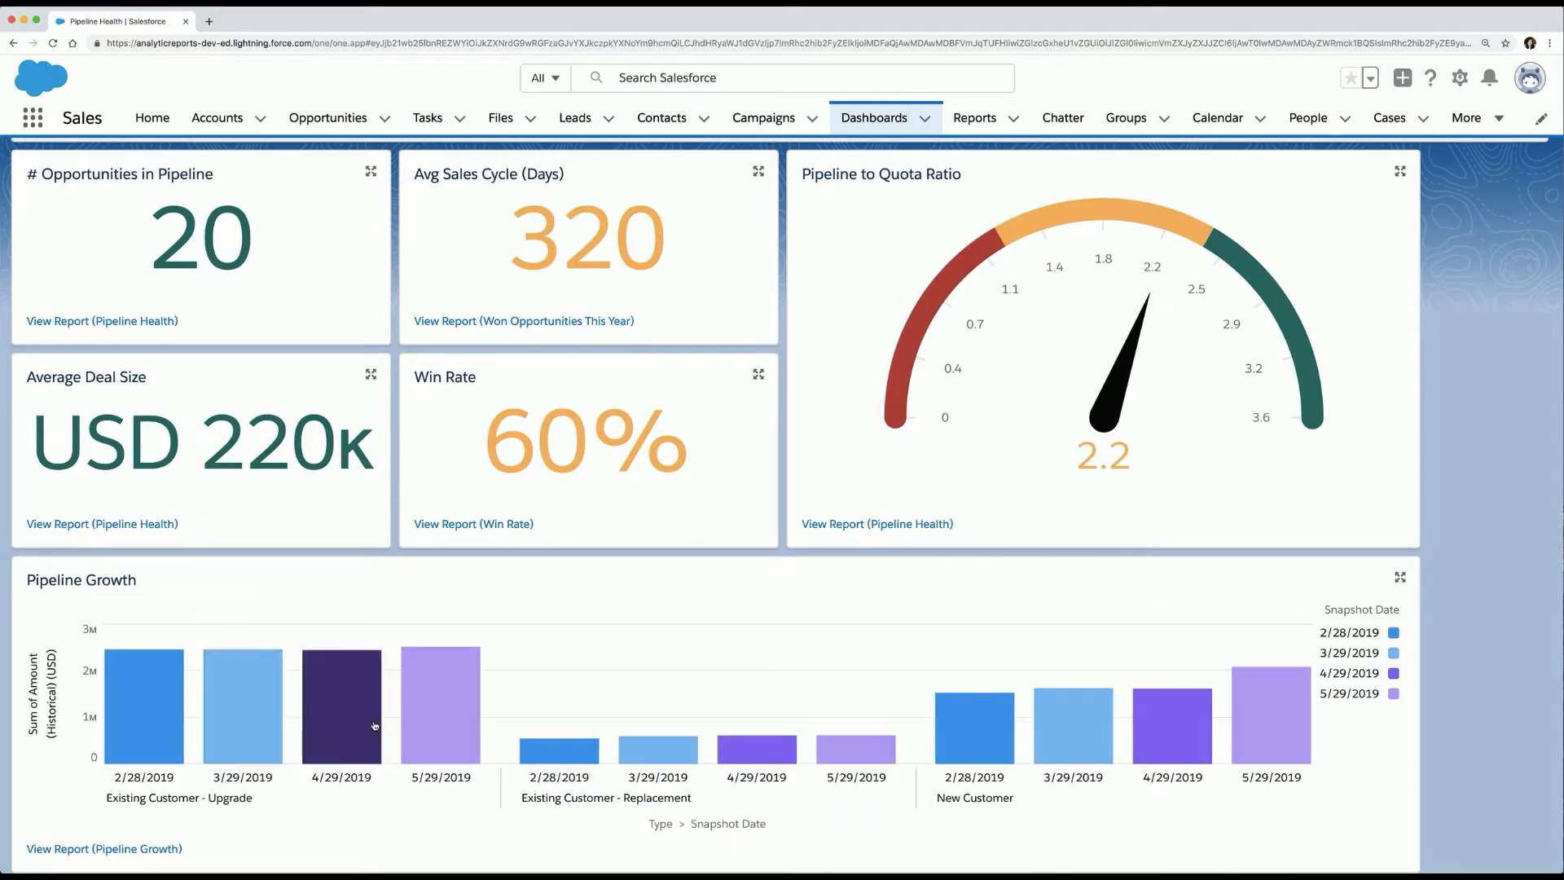
mouse_move(440, 720)
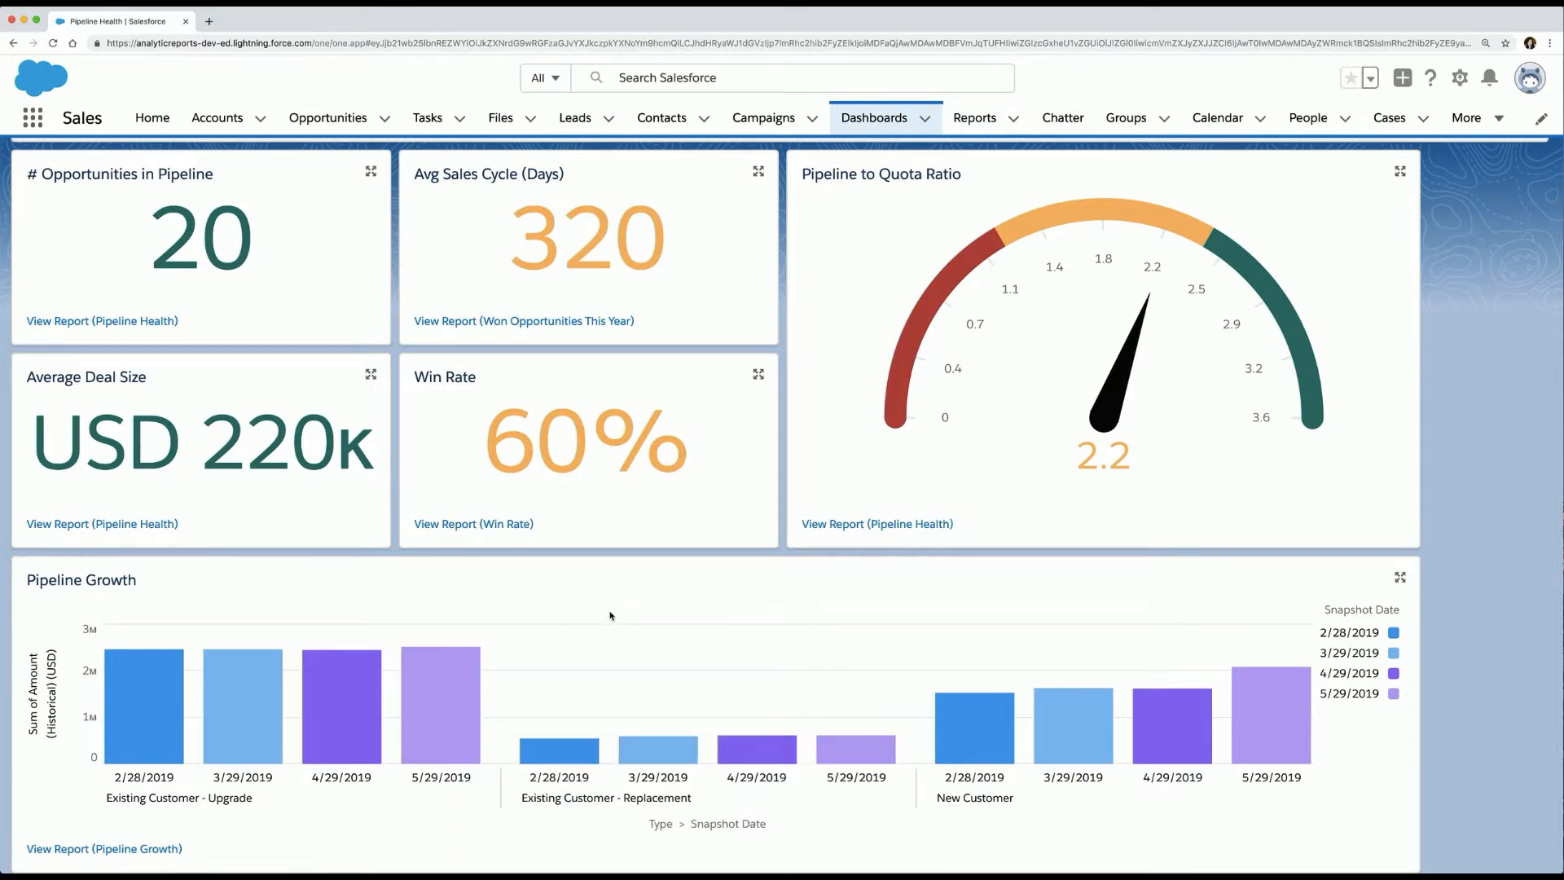